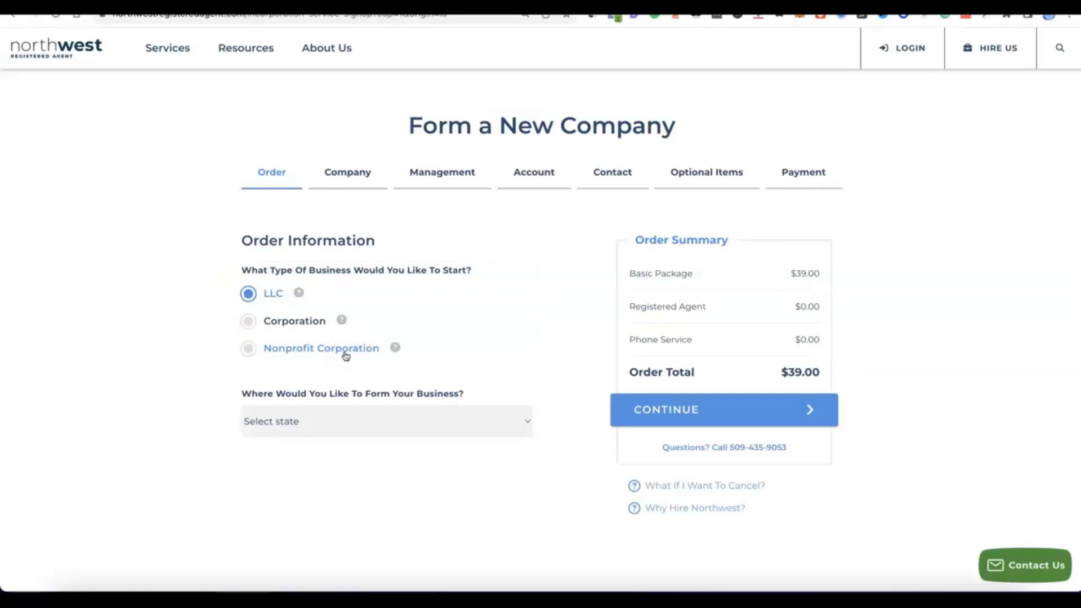
Keep LLC and choose NM - New Mexico with 6 Day Processing, totaling $89.00
{"action": "left_click", "coordinate": [244, 295]}
{"action": "left_click", "coordinate": [527, 421]}
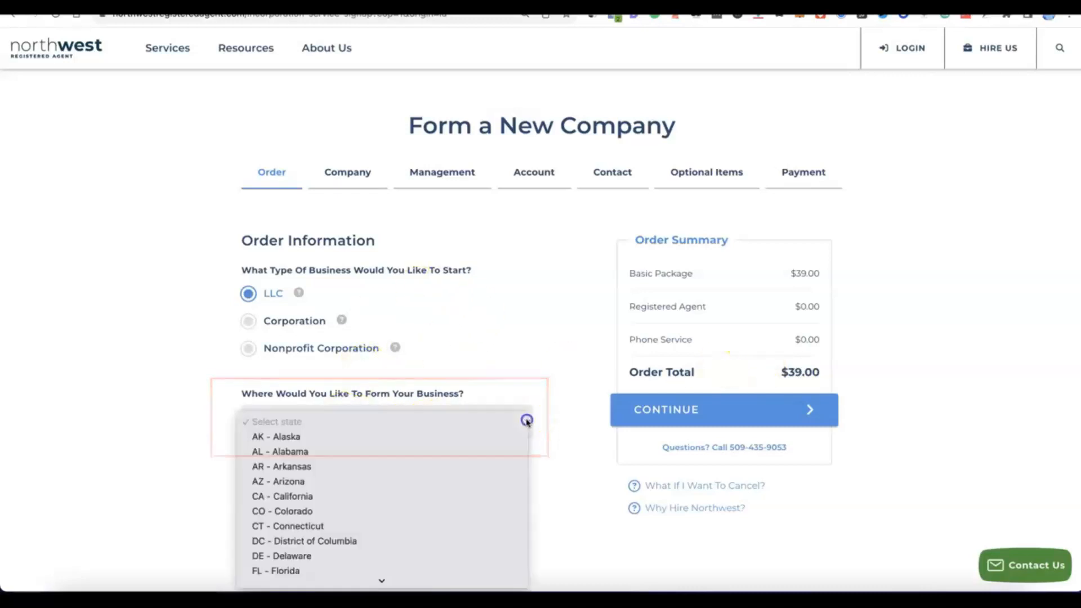
{"action": "scroll", "coordinate": [516, 421], "scroll_direction": "down", "scroll_amount": 3}
{"action": "scroll", "coordinate": [390, 358], "scroll_direction": "down", "scroll_amount": 3}
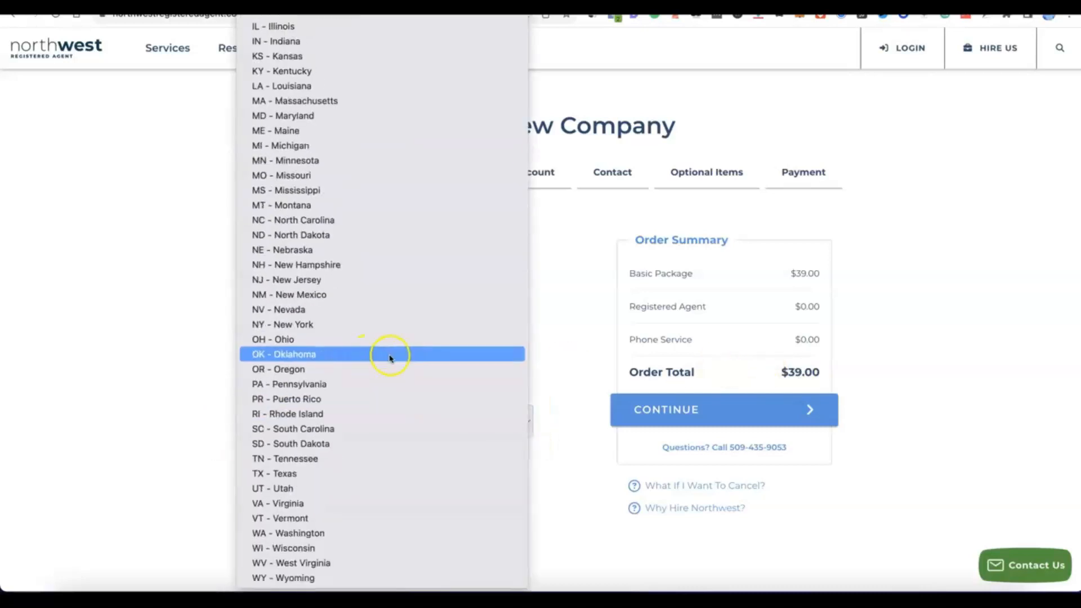
{"action": "left_click", "coordinate": [302, 296]}
{"action": "scroll", "coordinate": [415, 447], "scroll_direction": "down", "scroll_amount": 2}
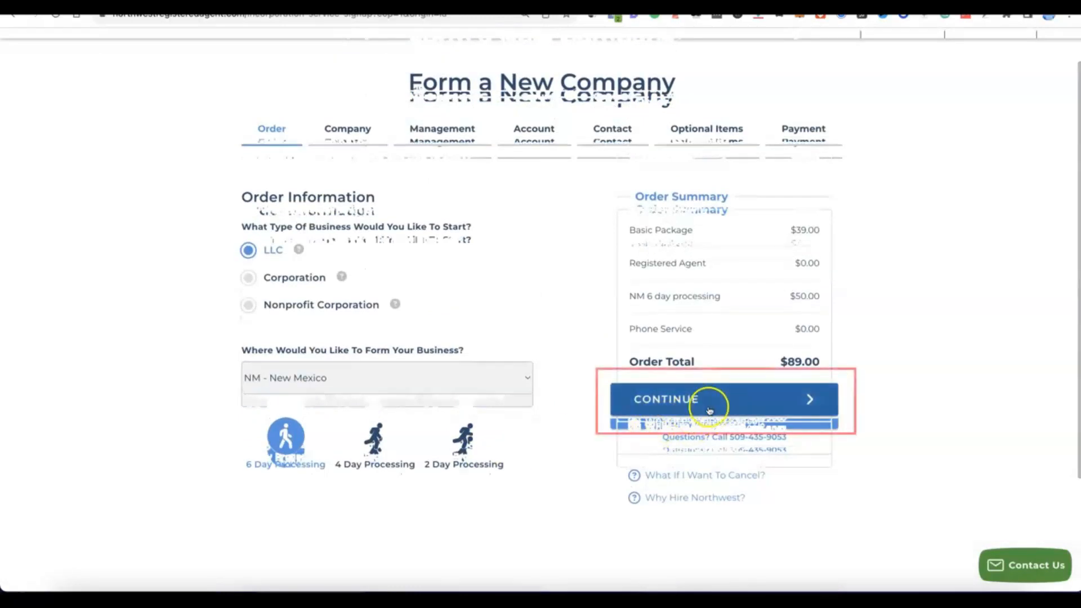
Enter Modoe as the business name on the Company Details step
{"action": "left_click", "coordinate": [704, 407]}
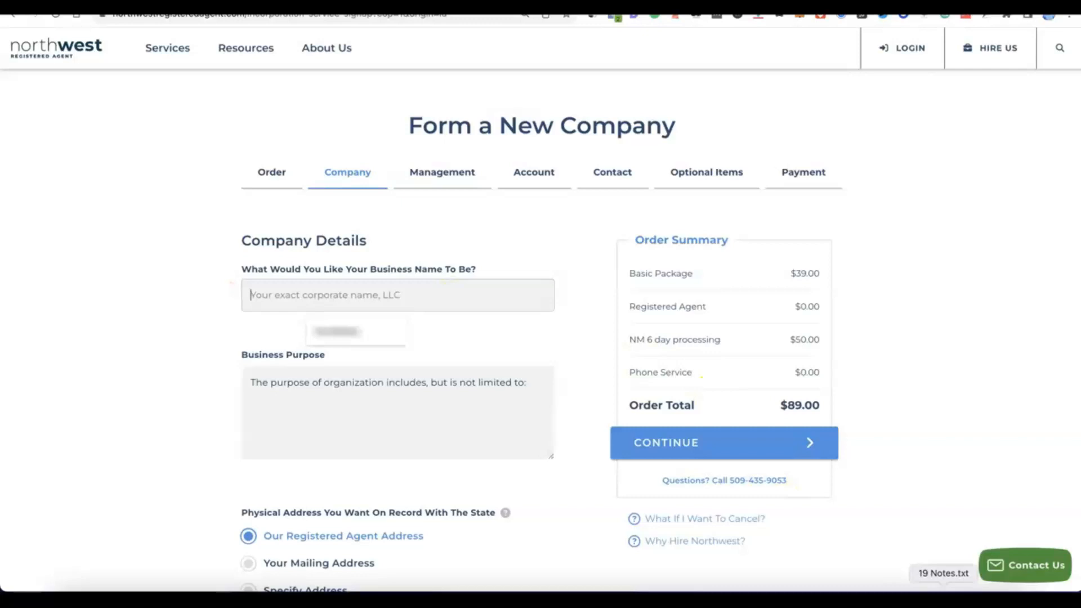
{"action": "left_click", "coordinate": [420, 293]}
{"action": "type", "text": "Modoe"}
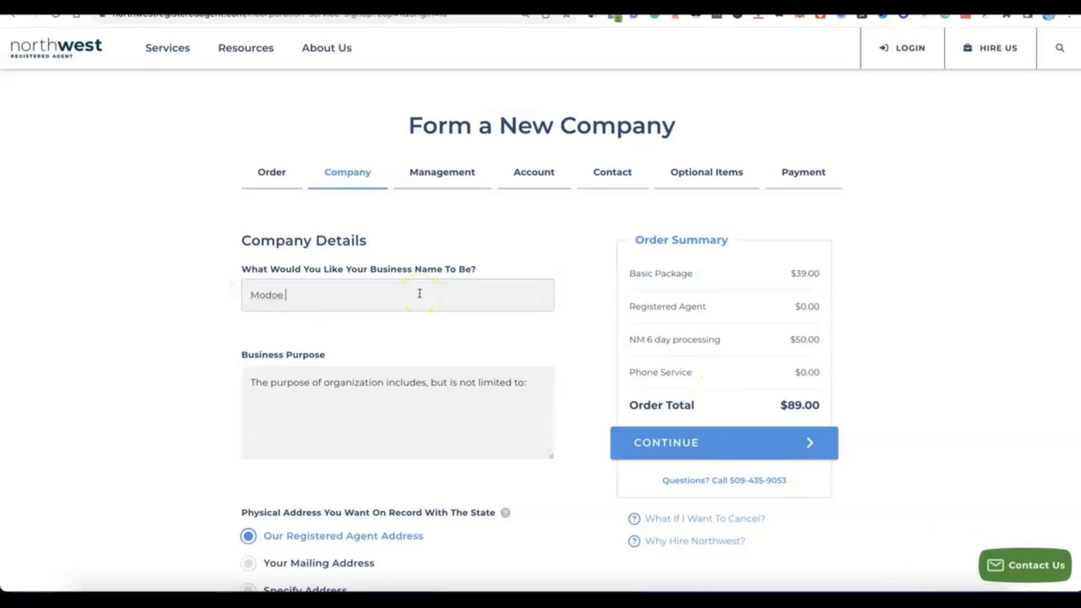
Describe the purpose as e-commerce online selling of general products, keeping Registered Agent addresses
{"action": "left_click", "coordinate": [319, 388]}
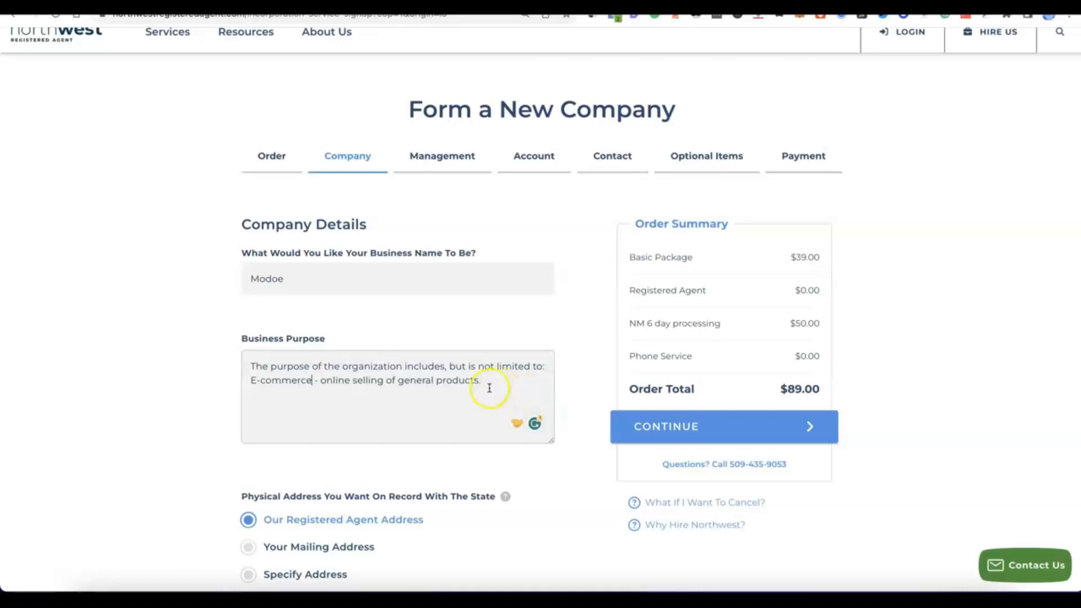
{"action": "scroll", "coordinate": [495, 387], "scroll_direction": "down", "scroll_amount": 2}
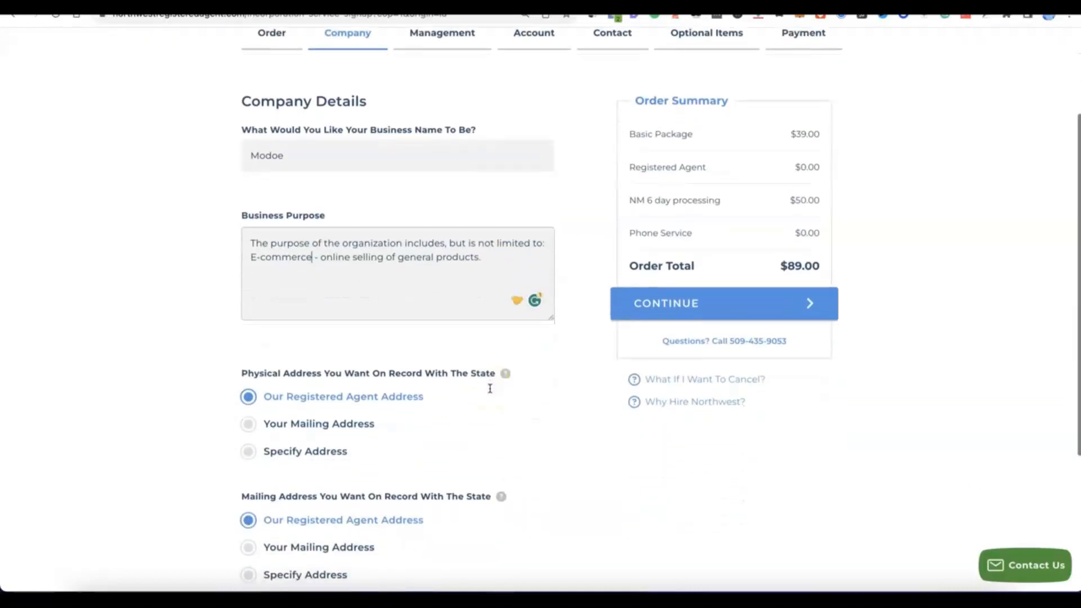
{"action": "scroll", "coordinate": [490, 387], "scroll_direction": "down", "scroll_amount": 1}
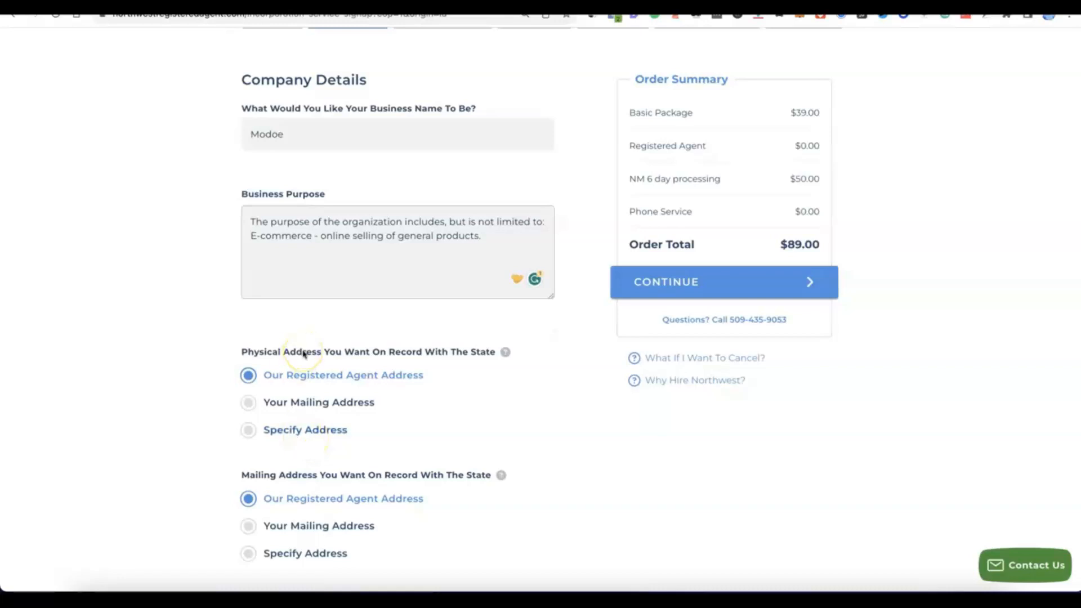
{"action": "scroll", "coordinate": [303, 353], "scroll_direction": "down", "scroll_amount": 2}
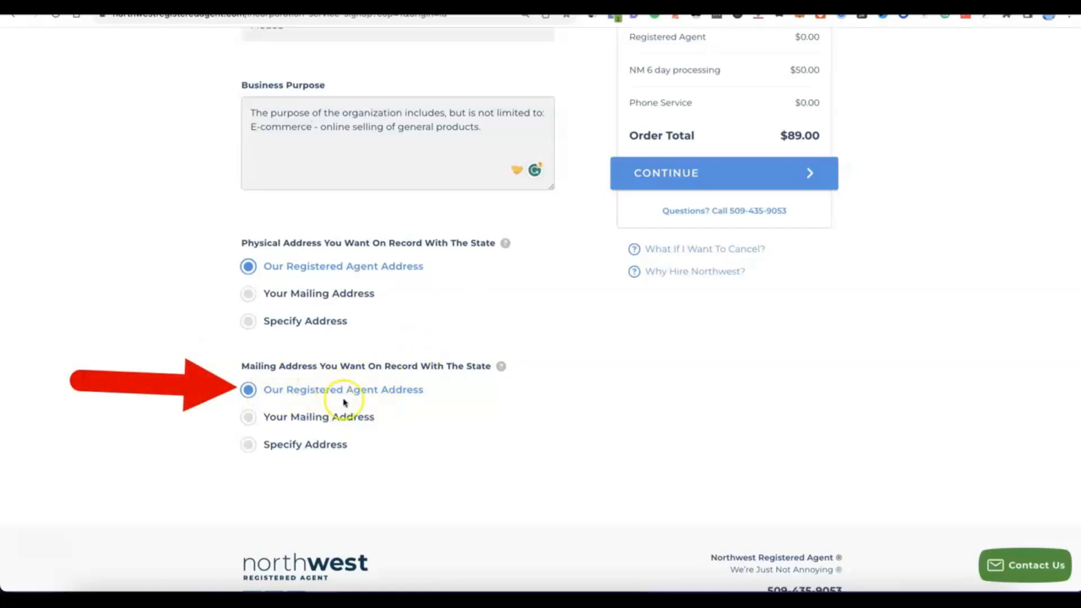
{"action": "scroll", "coordinate": [417, 396], "scroll_direction": "up", "scroll_amount": 5}
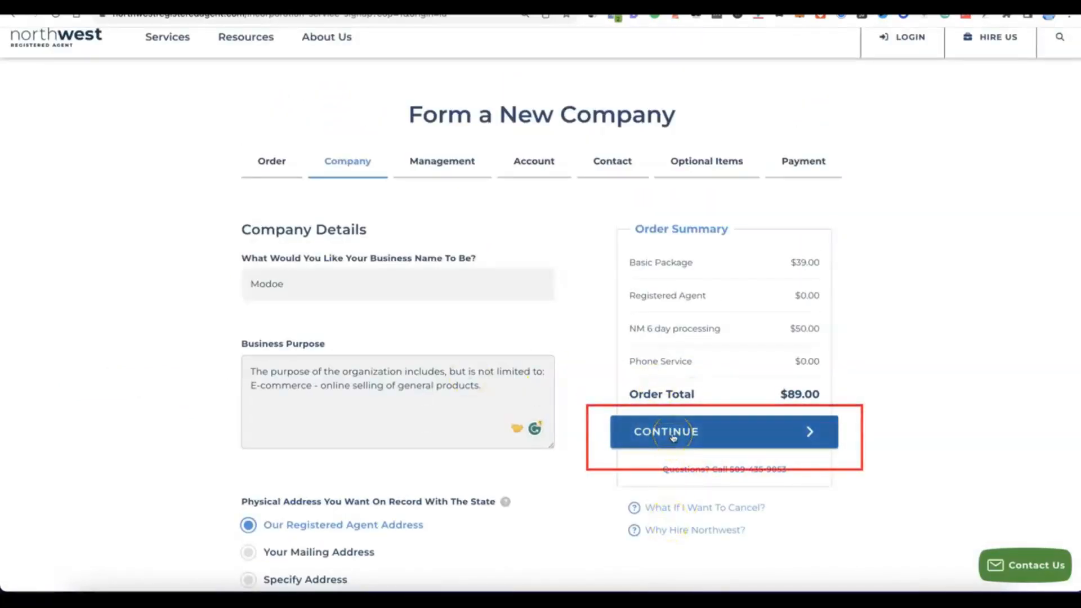
{"action": "left_click", "coordinate": [671, 443]}
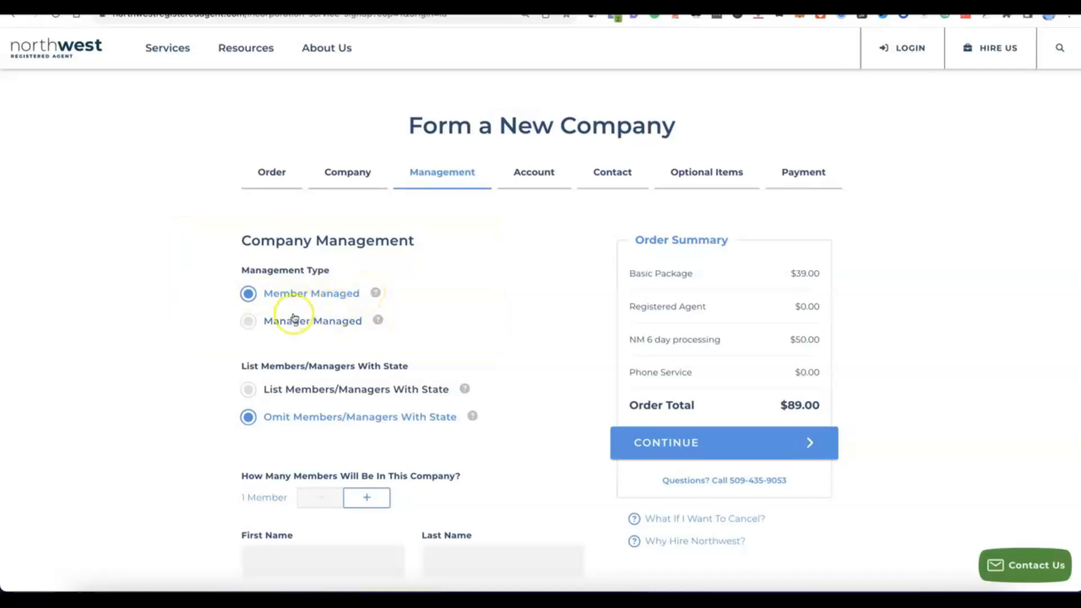
Keep Member Managed with members omitted, raise to 2 members and enter both names
{"action": "scroll", "coordinate": [304, 284], "scroll_direction": "down", "scroll_amount": 3}
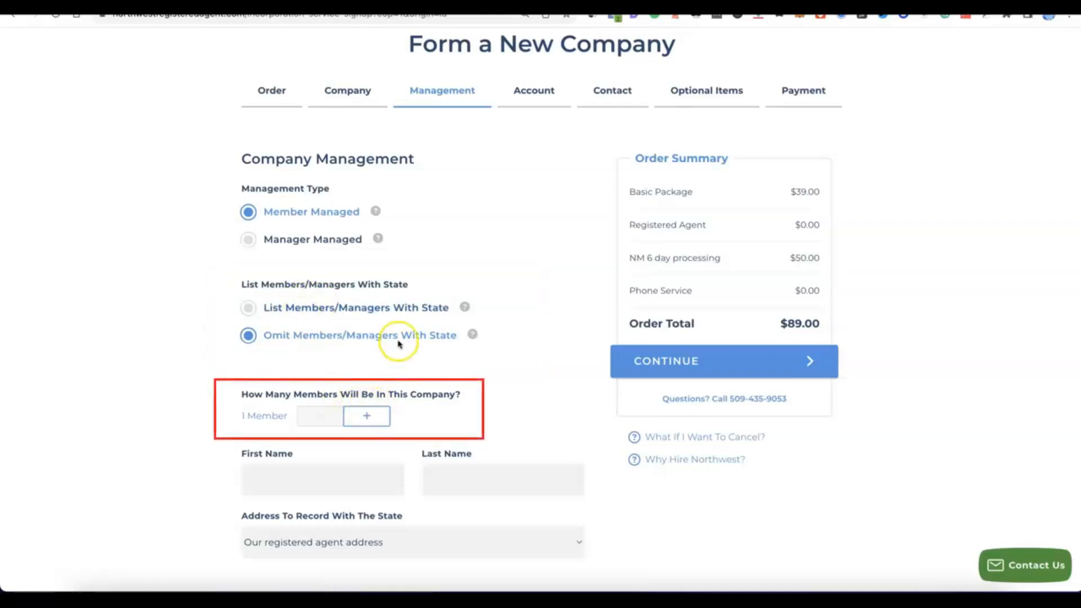
{"action": "left_click", "coordinate": [377, 416]}
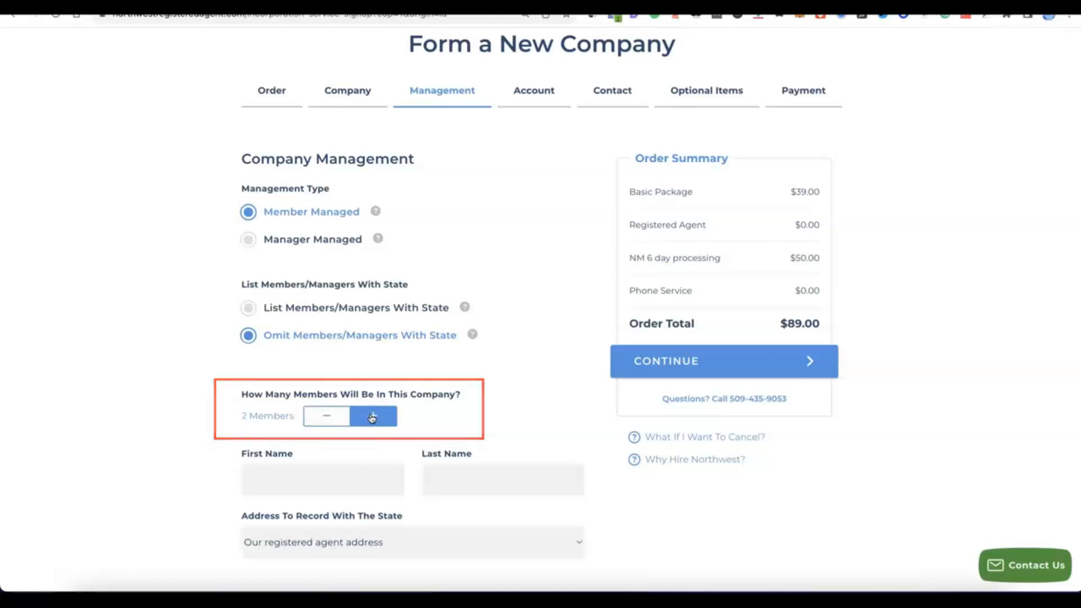
{"action": "scroll", "coordinate": [372, 417], "scroll_direction": "down", "scroll_amount": 1}
{"action": "scroll", "coordinate": [371, 416], "scroll_direction": "down", "scroll_amount": 3}
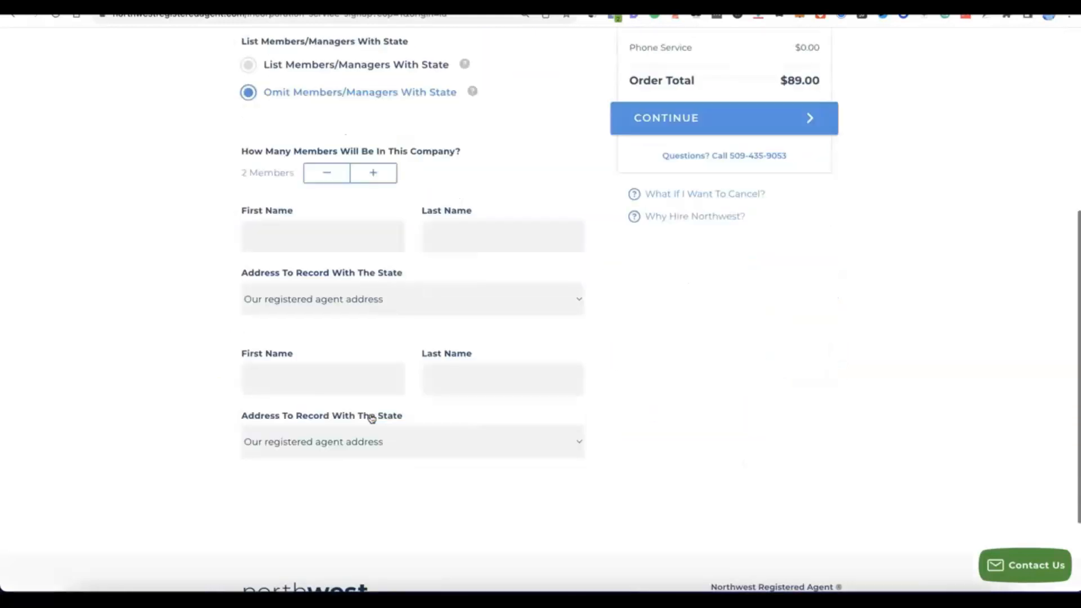
{"action": "scroll", "coordinate": [367, 416], "scroll_direction": "up", "scroll_amount": 1}
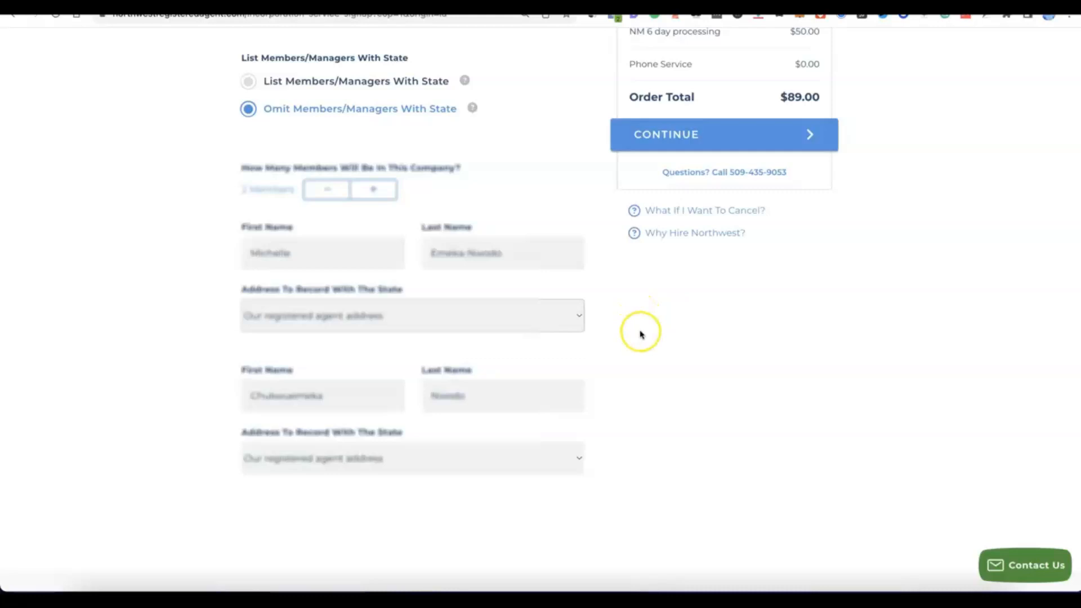
{"action": "scroll", "coordinate": [638, 318], "scroll_direction": "up", "scroll_amount": 3}
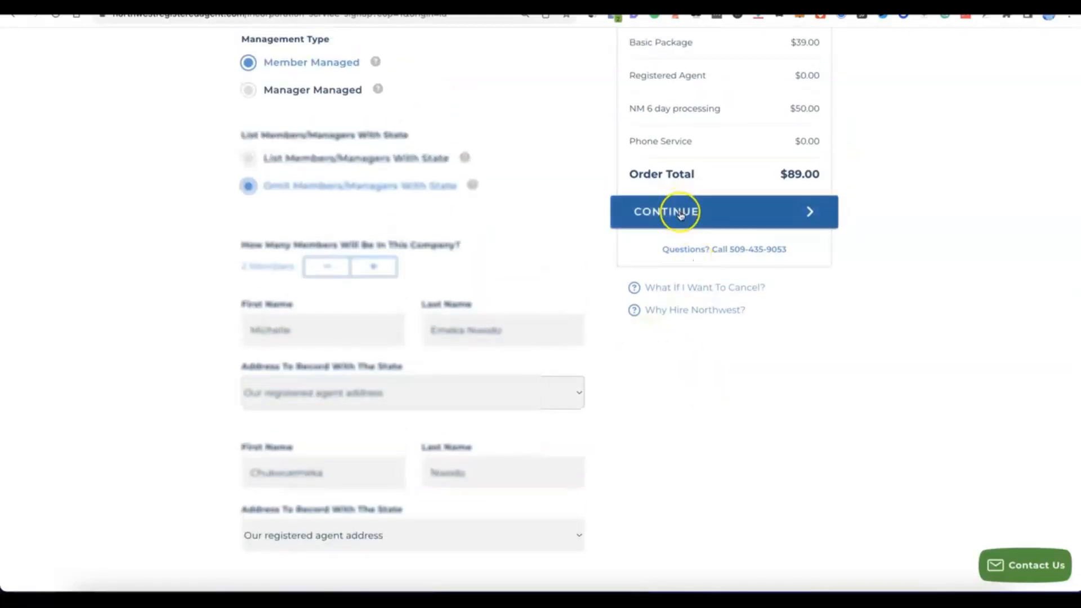
{"action": "scroll", "coordinate": [679, 215], "scroll_direction": "up", "scroll_amount": 1}
{"action": "left_click", "coordinate": [681, 230]}
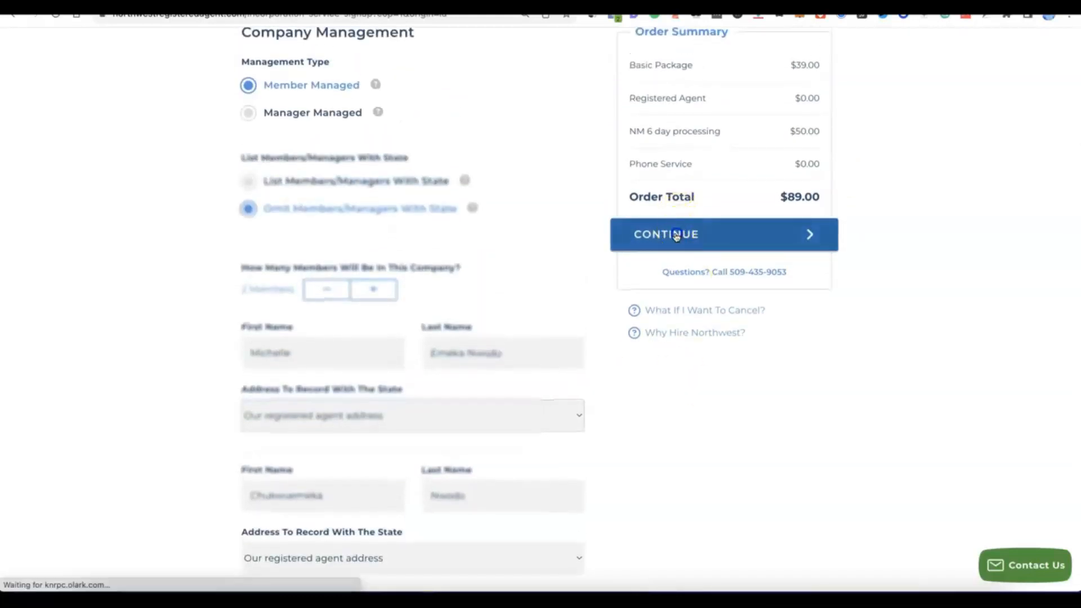
Enter the account e-mail address and use Generate for the account password
{"action": "left_click", "coordinate": [667, 232]}
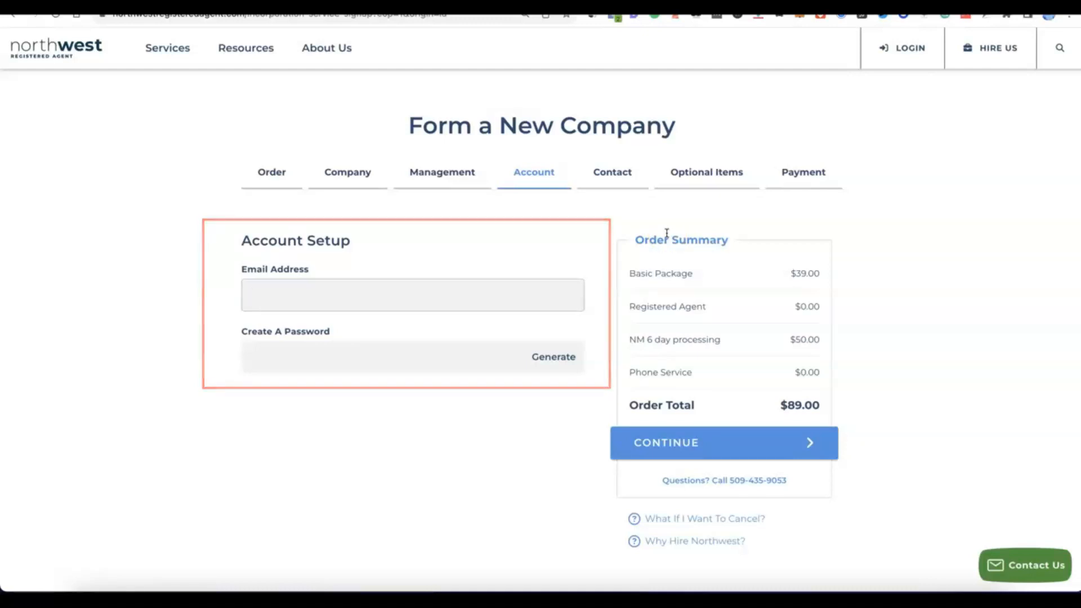
{"action": "left_click", "coordinate": [367, 286]}
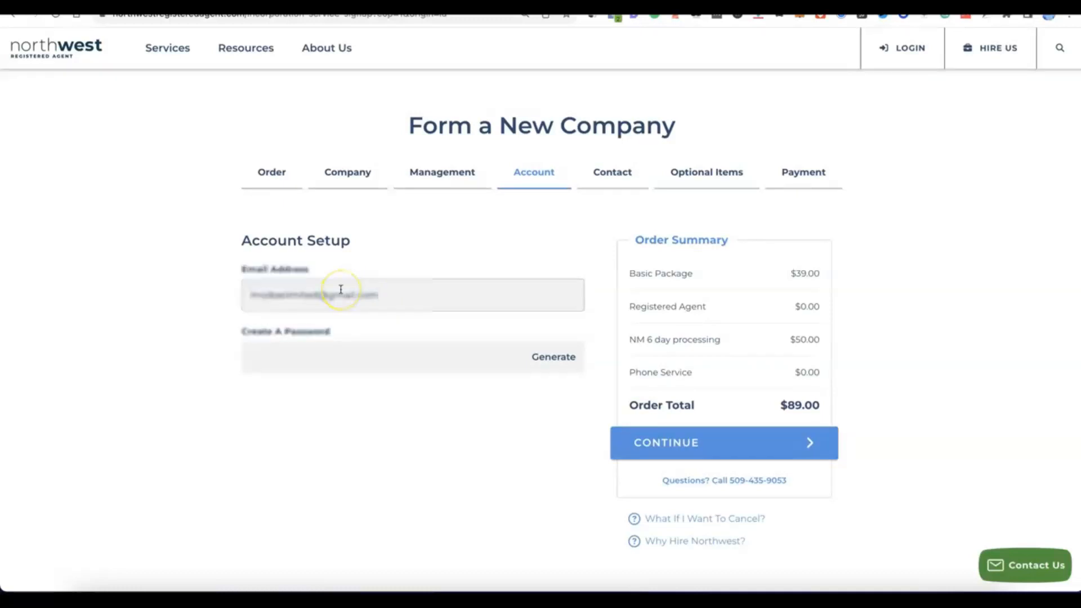
{"action": "left_click", "coordinate": [347, 356]}
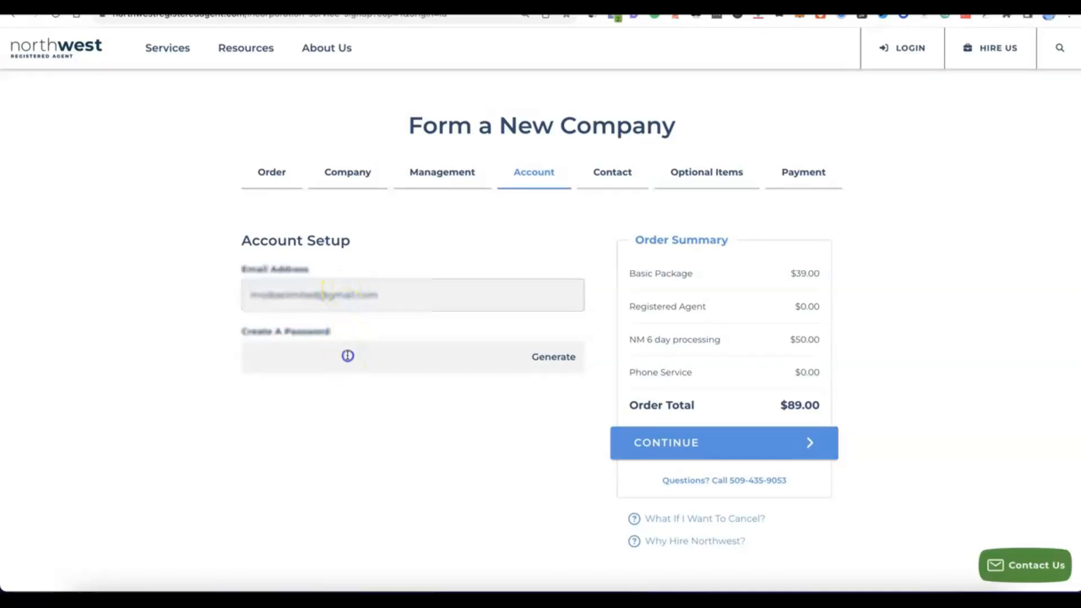
{"action": "left_click", "coordinate": [558, 359]}
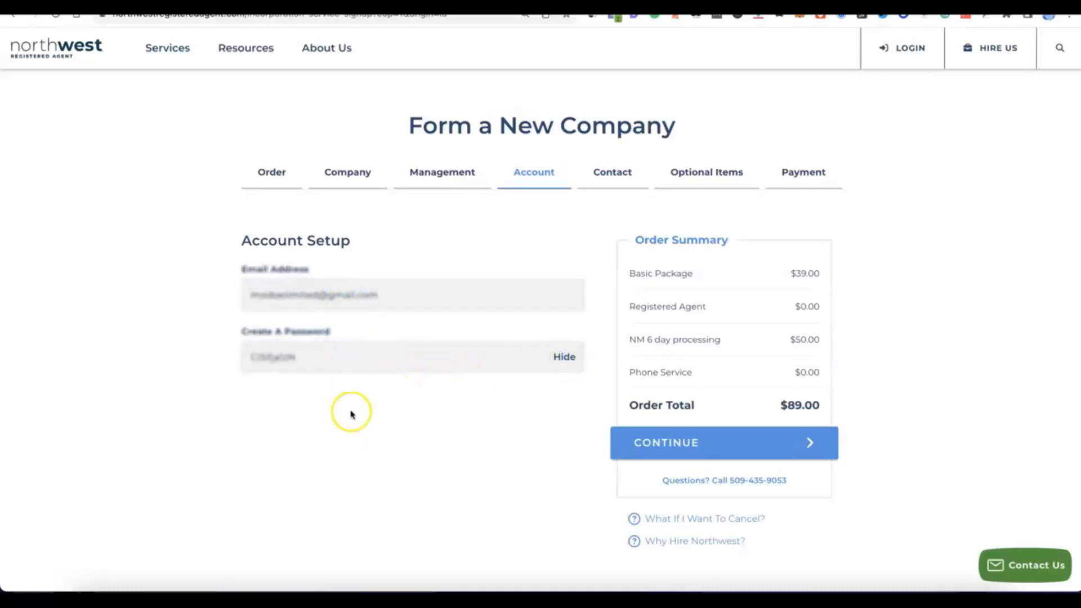
{"action": "left_click", "coordinate": [392, 406]}
{"action": "scroll", "coordinate": [391, 405], "scroll_direction": "down", "scroll_amount": 1}
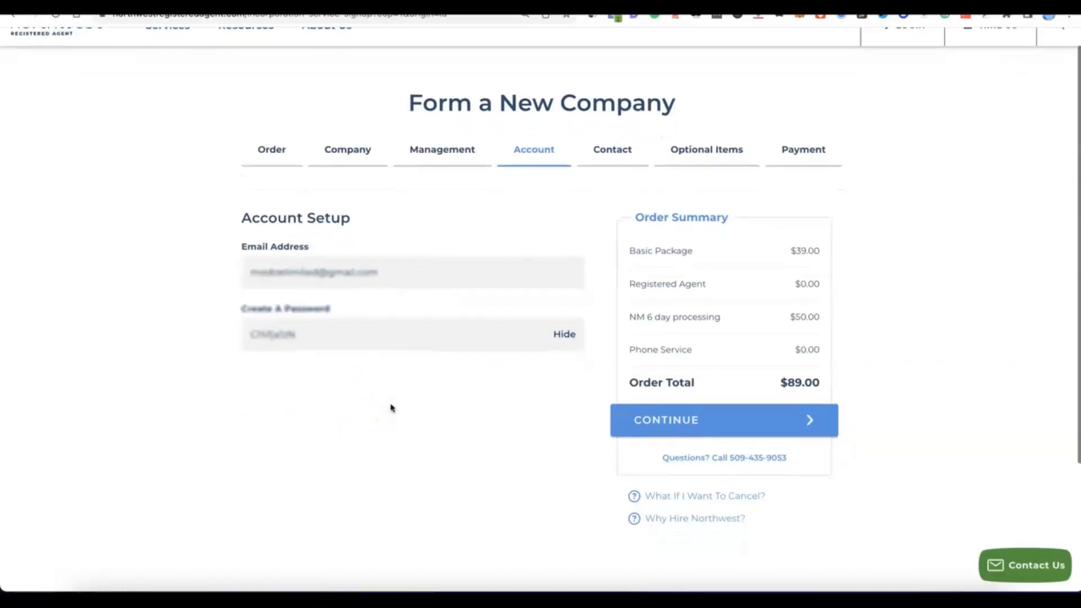
Fill in contact name, mailing address, postal code, city, province, country and phone
{"action": "left_click", "coordinate": [691, 433]}
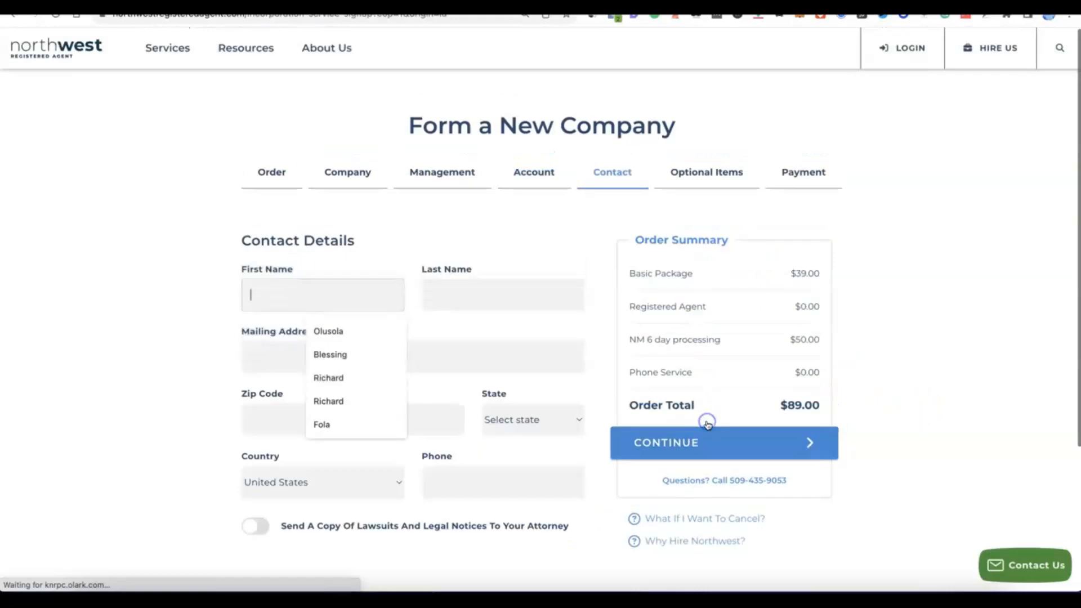
{"action": "left_click", "coordinate": [172, 263]}
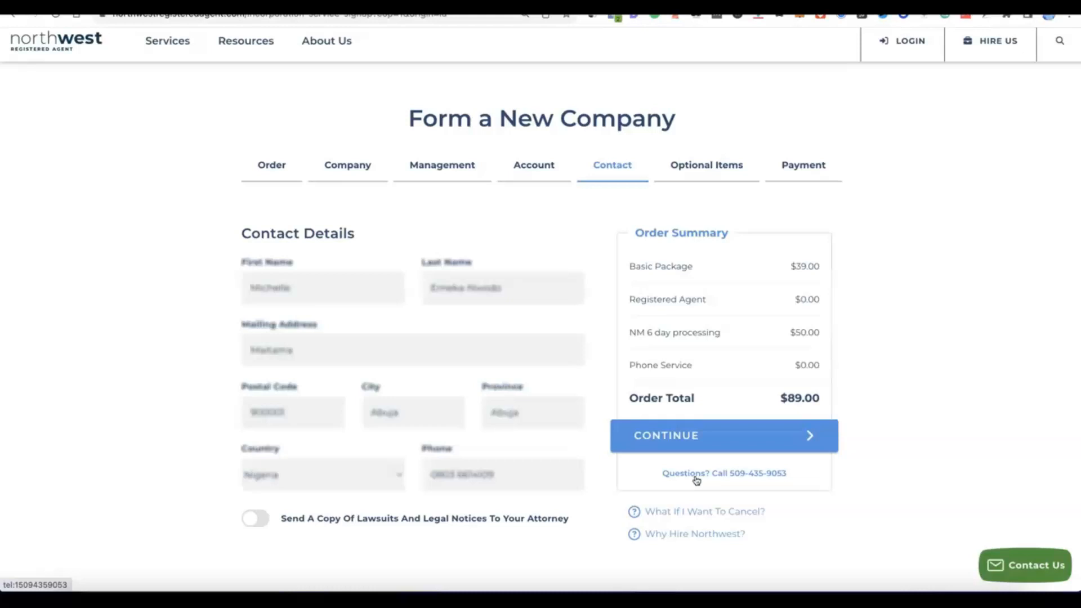
{"action": "left_click", "coordinate": [671, 444]}
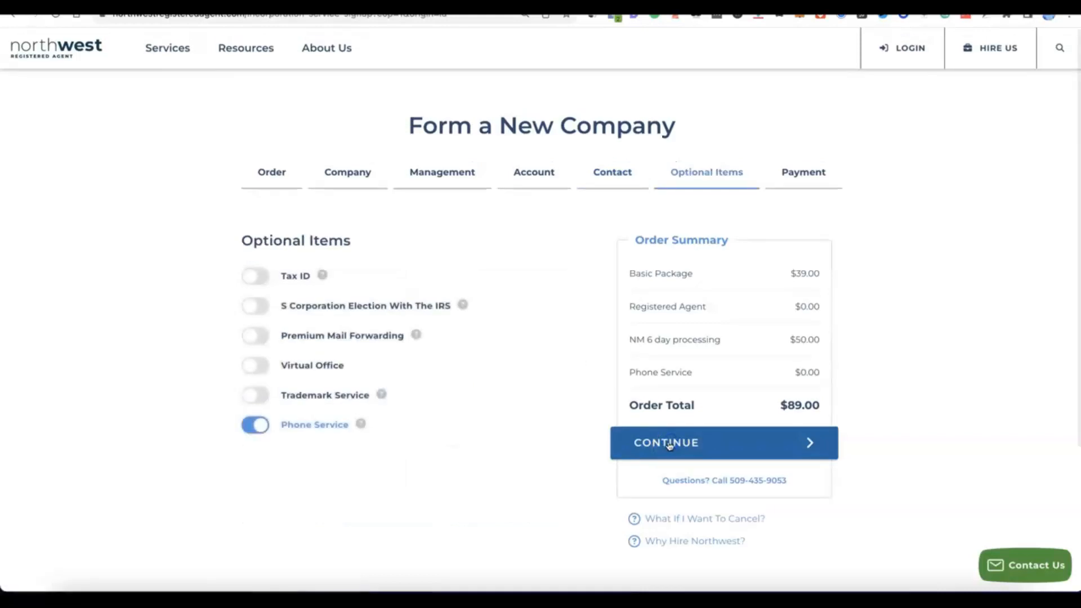
Leave Phone Service off and switch Tax ID on to show the FEIN choices
{"action": "left_click", "coordinate": [401, 426]}
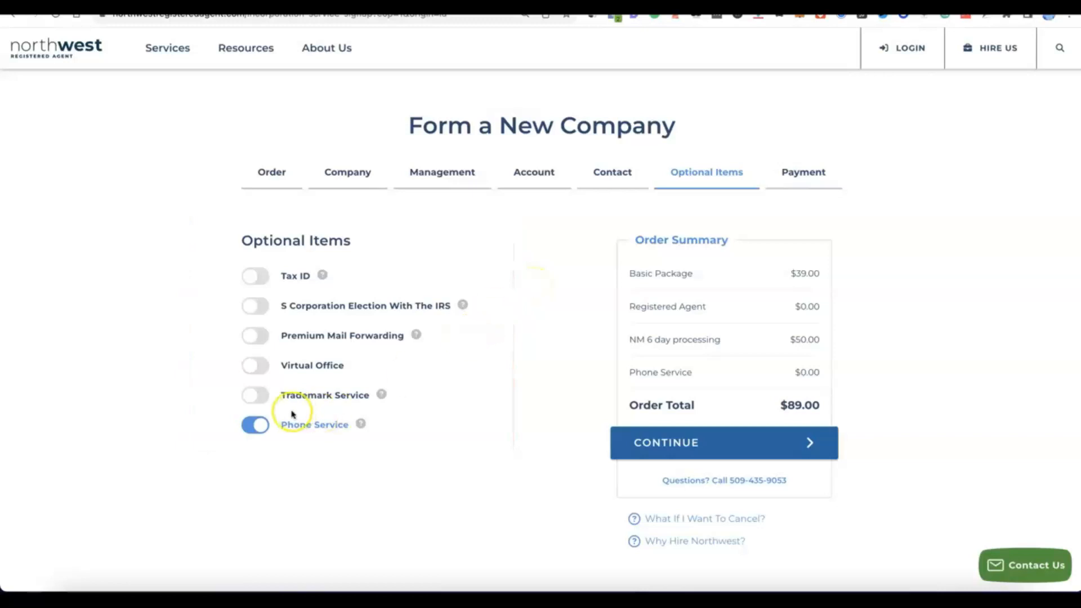
{"action": "left_click", "coordinate": [260, 427]}
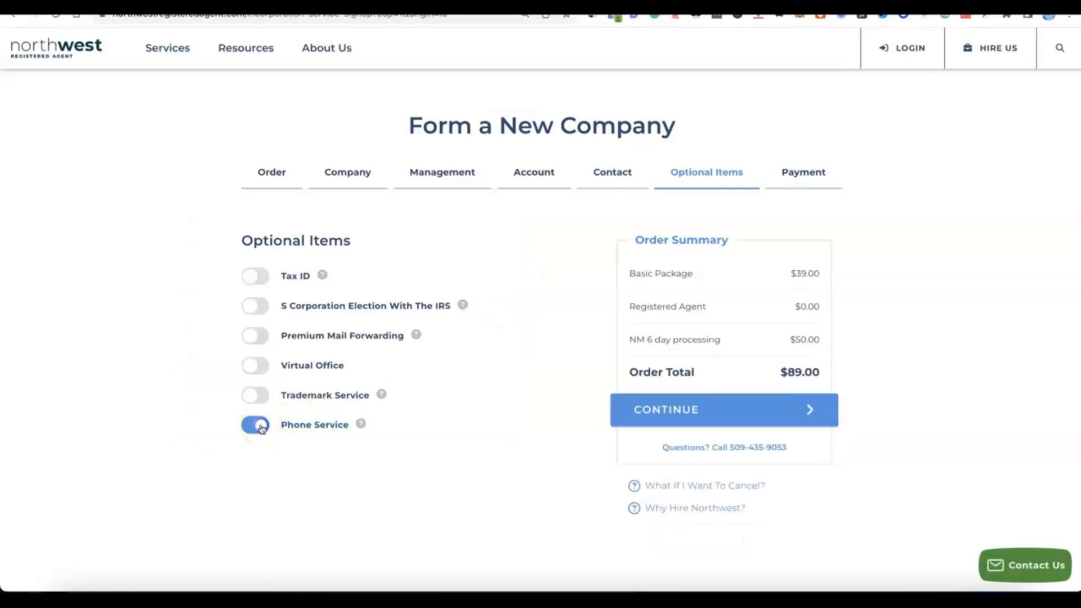
{"action": "left_click", "coordinate": [251, 427]}
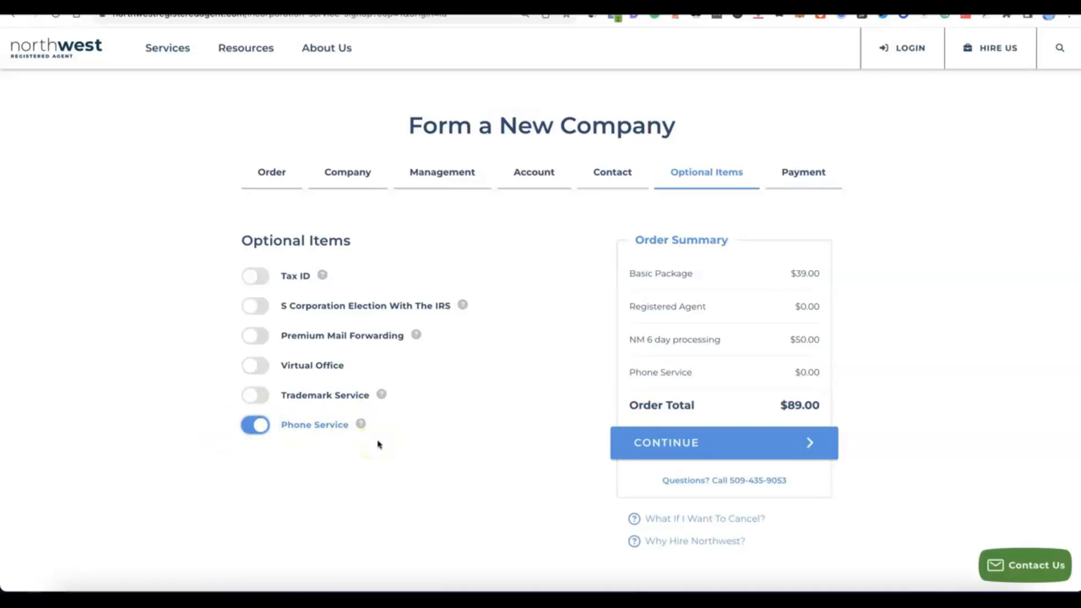
{"action": "left_click", "coordinate": [260, 428]}
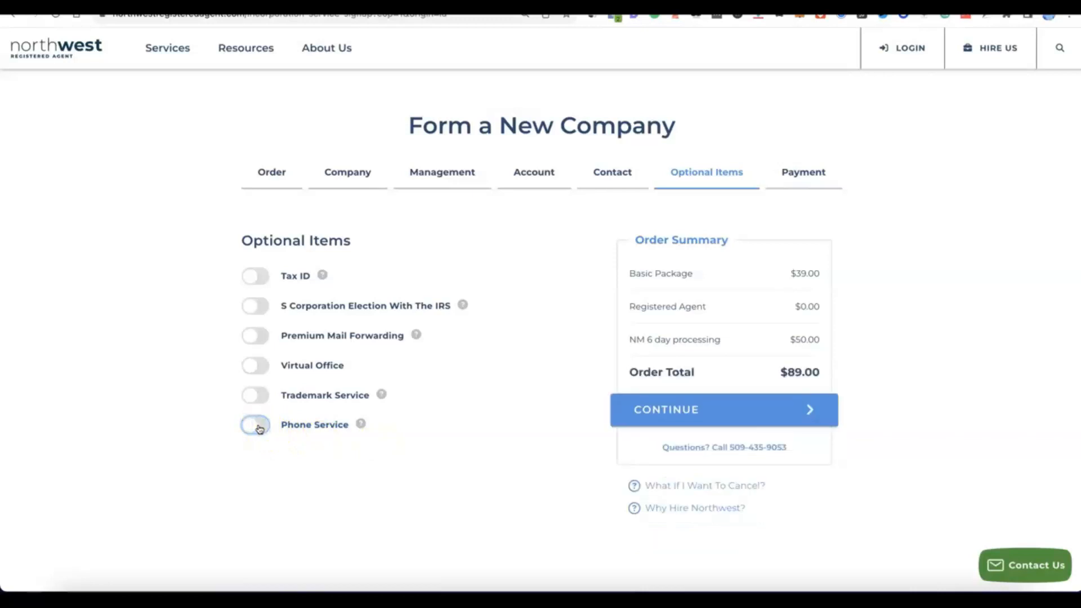
{"action": "left_click", "coordinate": [249, 275]}
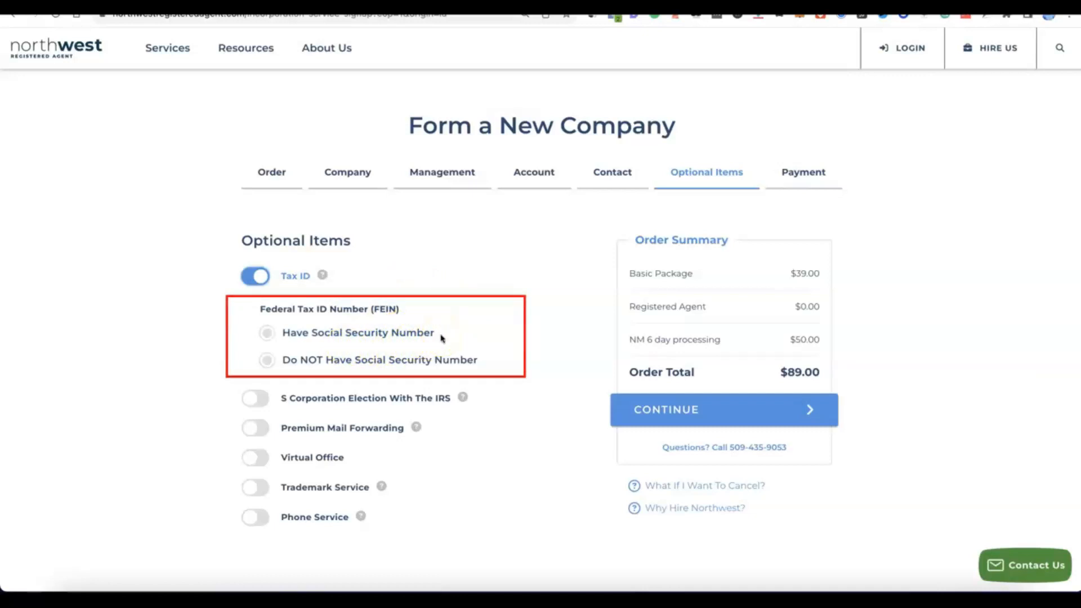
Pick 'Do NOT Have Social Security Number' for the FEIN, adding $200.00 for $289.00
{"action": "left_click", "coordinate": [269, 332]}
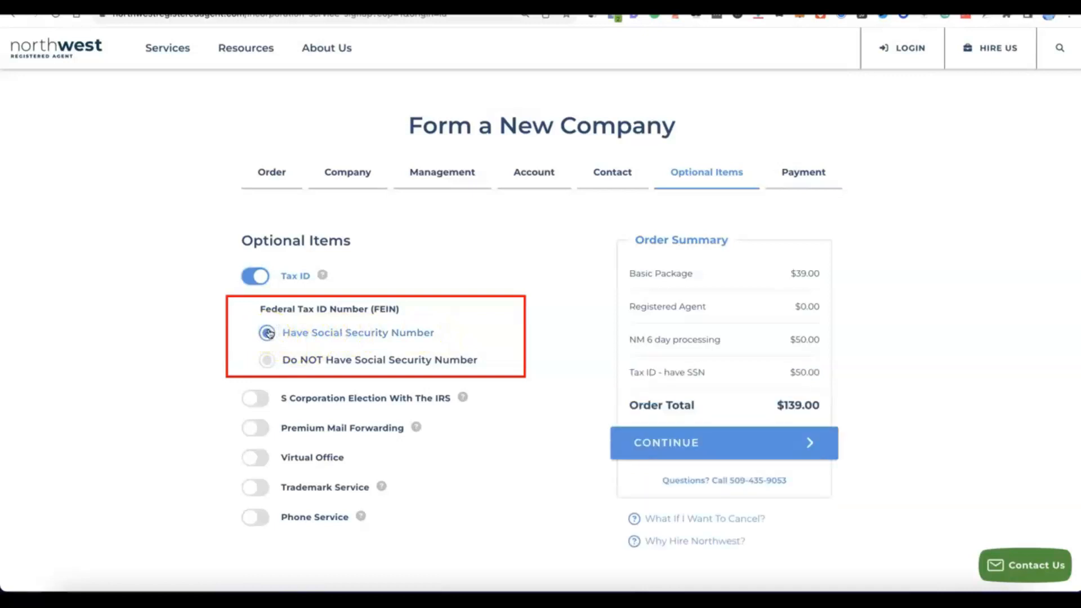
{"action": "left_click", "coordinate": [261, 361]}
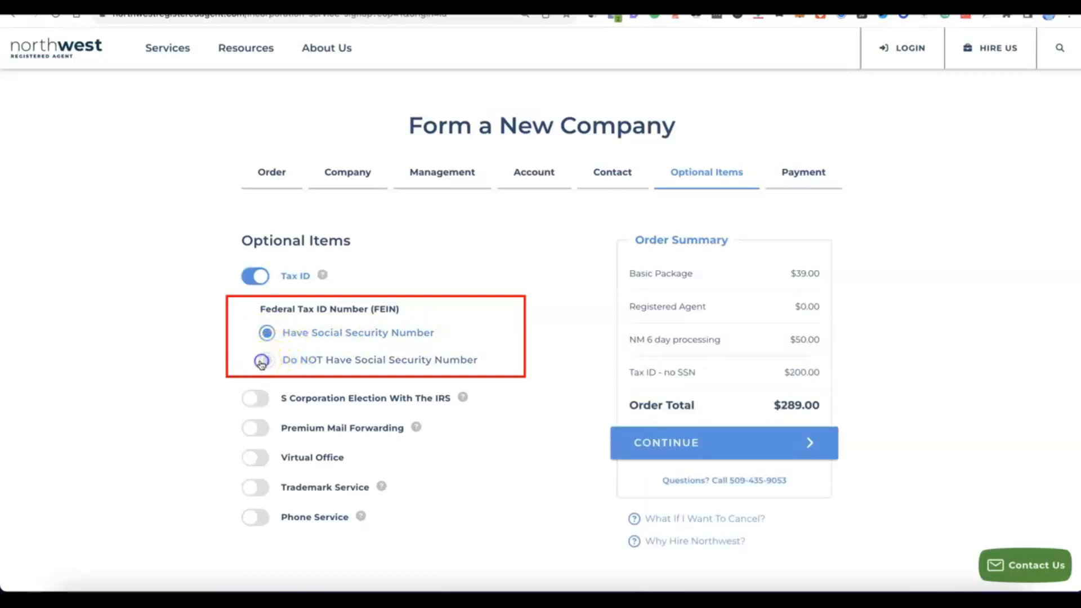
{"action": "left_click", "coordinate": [364, 369]}
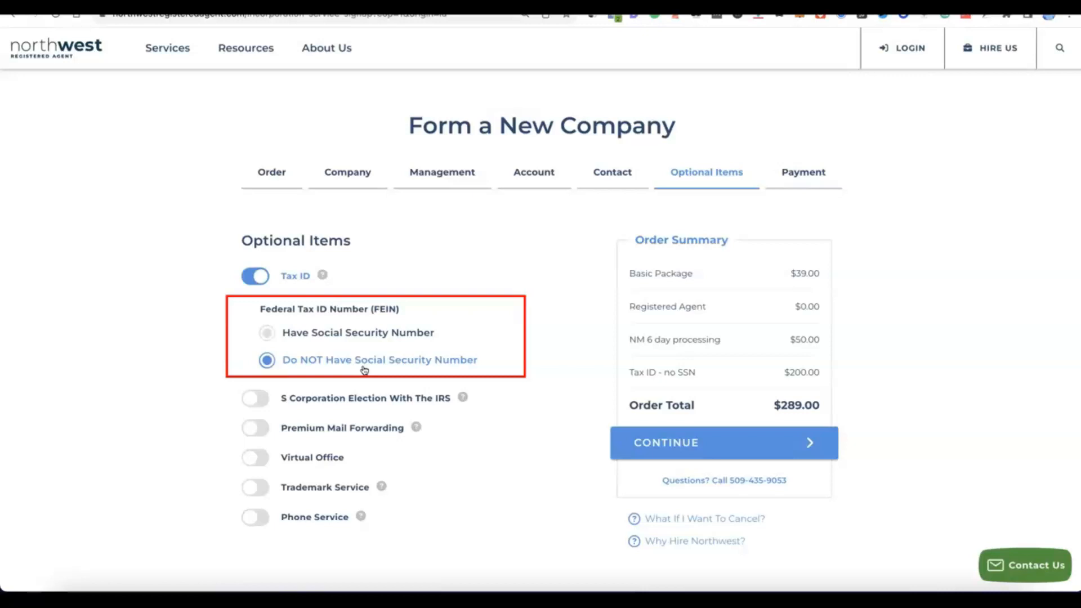
{"action": "left_click", "coordinate": [365, 368]}
{"action": "left_click", "coordinate": [365, 367]}
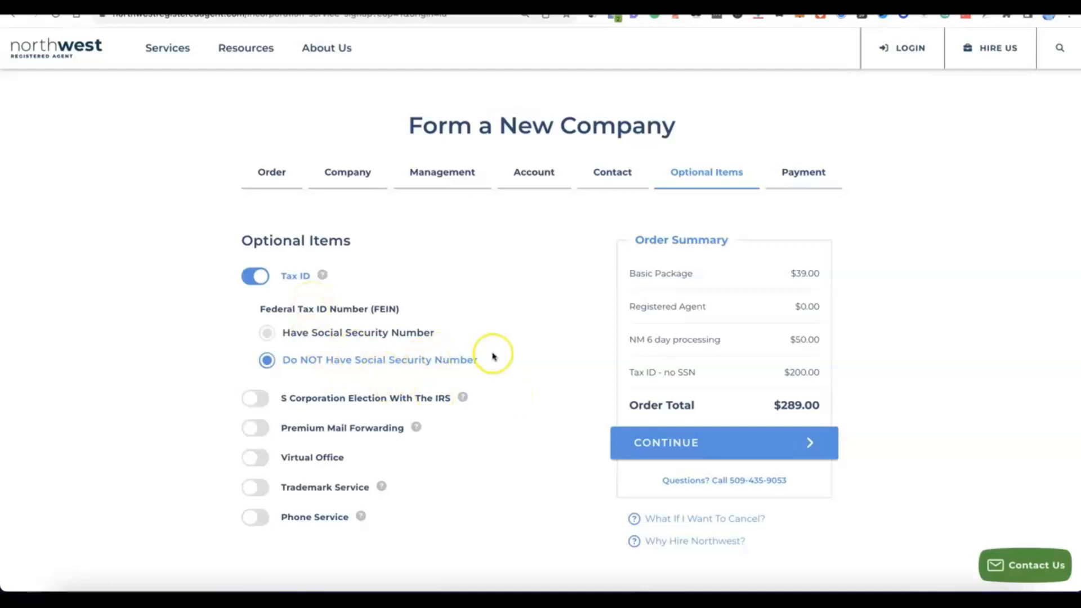
{"action": "scroll", "coordinate": [492, 355], "scroll_direction": "down", "scroll_amount": 2}
{"action": "scroll", "coordinate": [492, 355], "scroll_direction": "up", "scroll_amount": 1}
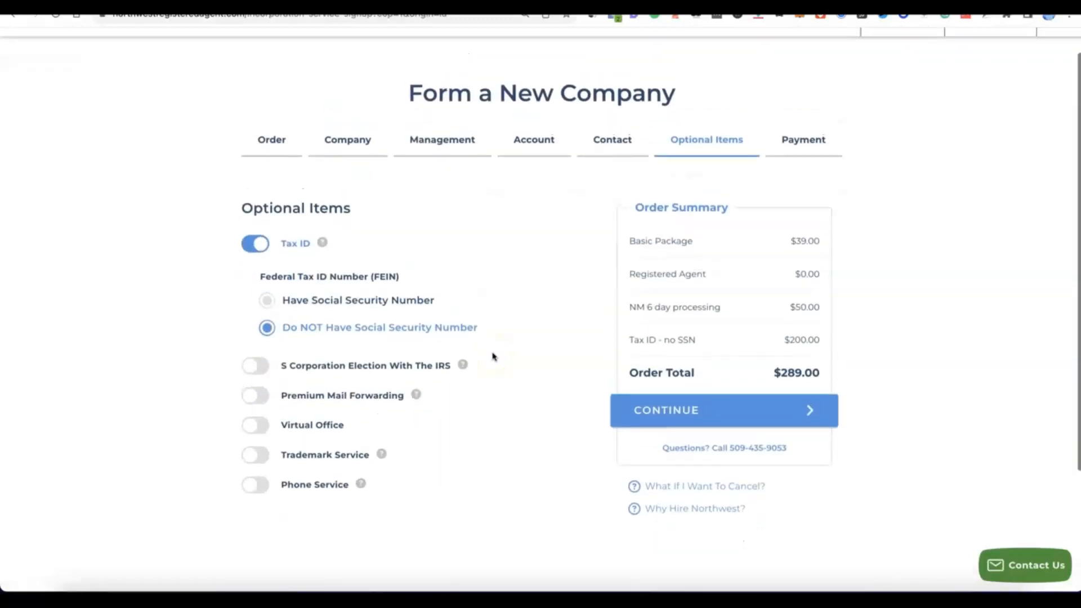
Enter the cardholder name and card details and submit the $289.00 payment
{"action": "left_click", "coordinate": [683, 412]}
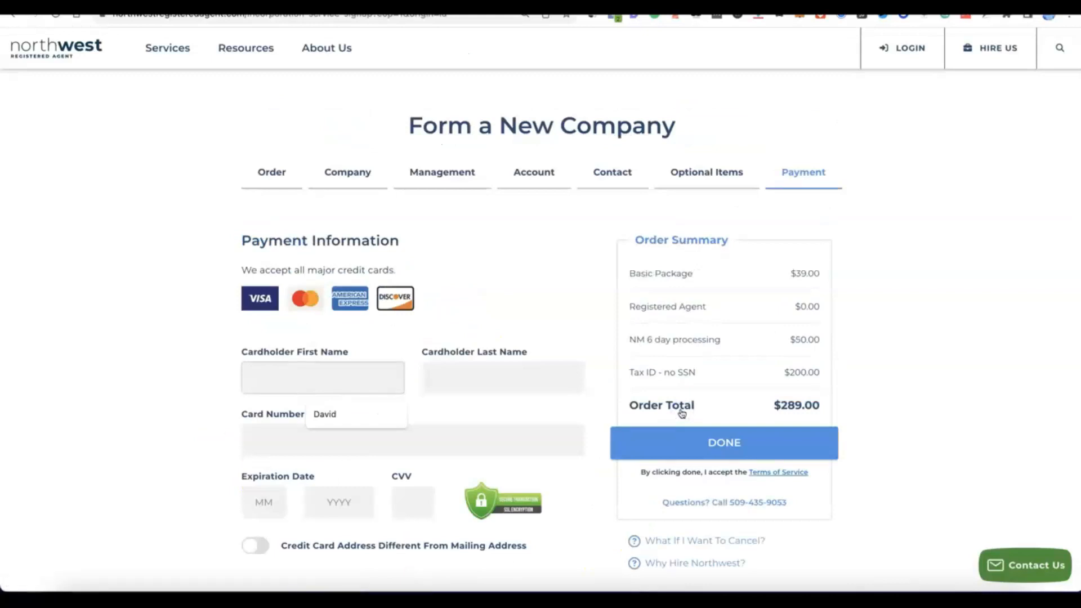
{"action": "scroll", "coordinate": [681, 412], "scroll_direction": "down", "scroll_amount": 3}
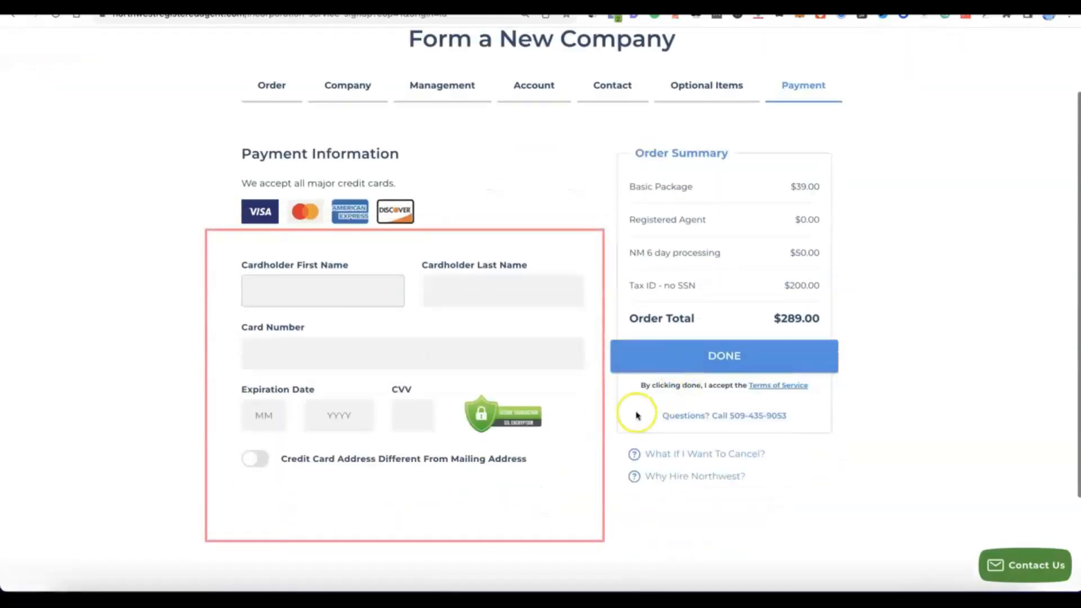
{"action": "left_click", "coordinate": [296, 290]}
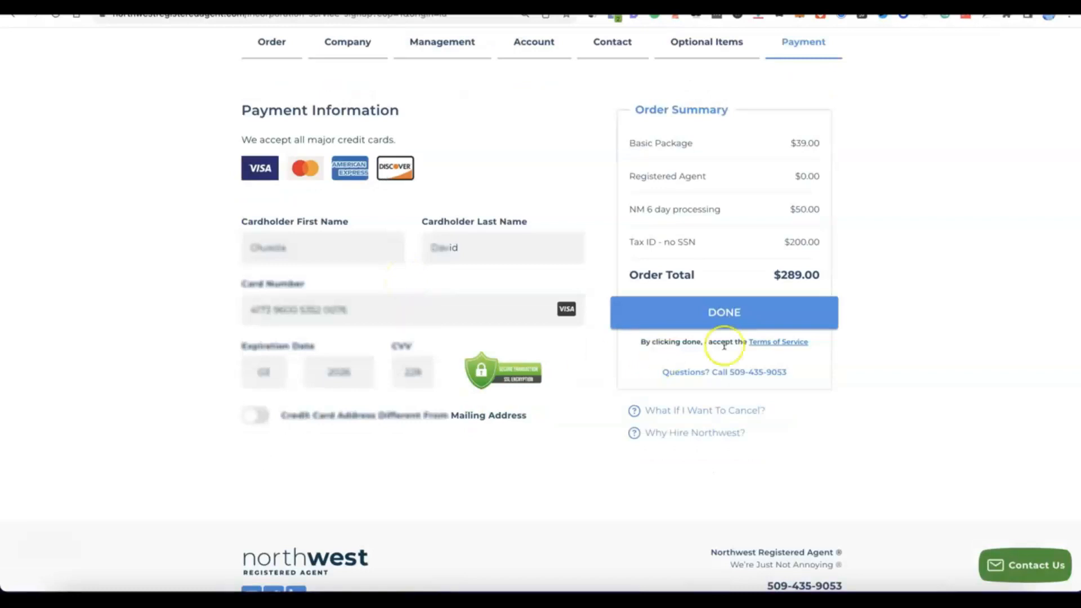
{"action": "left_click", "coordinate": [686, 313]}
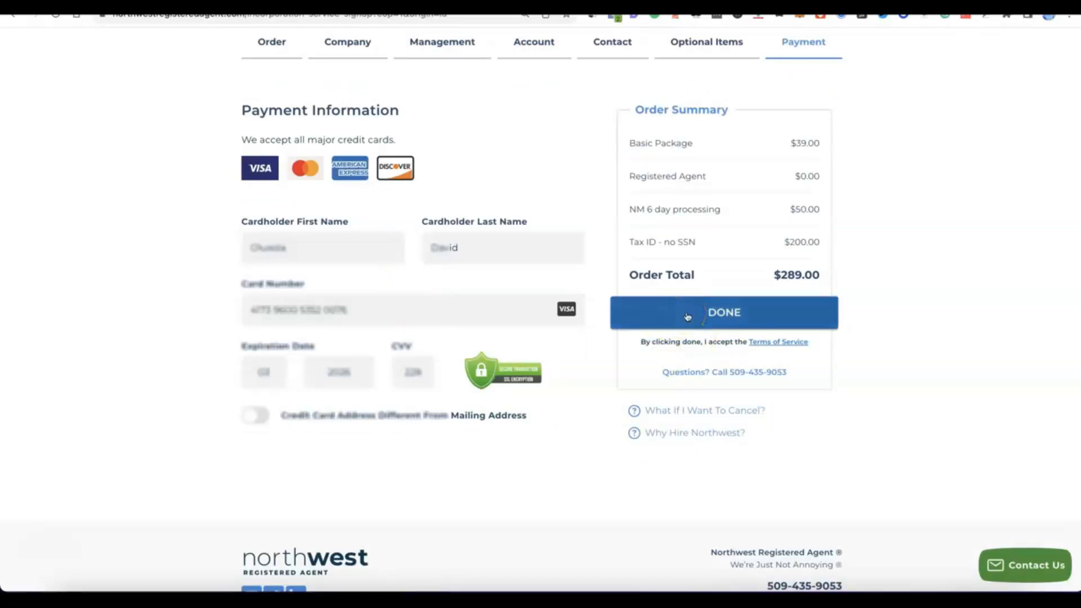
{"action": "left_click", "coordinate": [691, 314]}
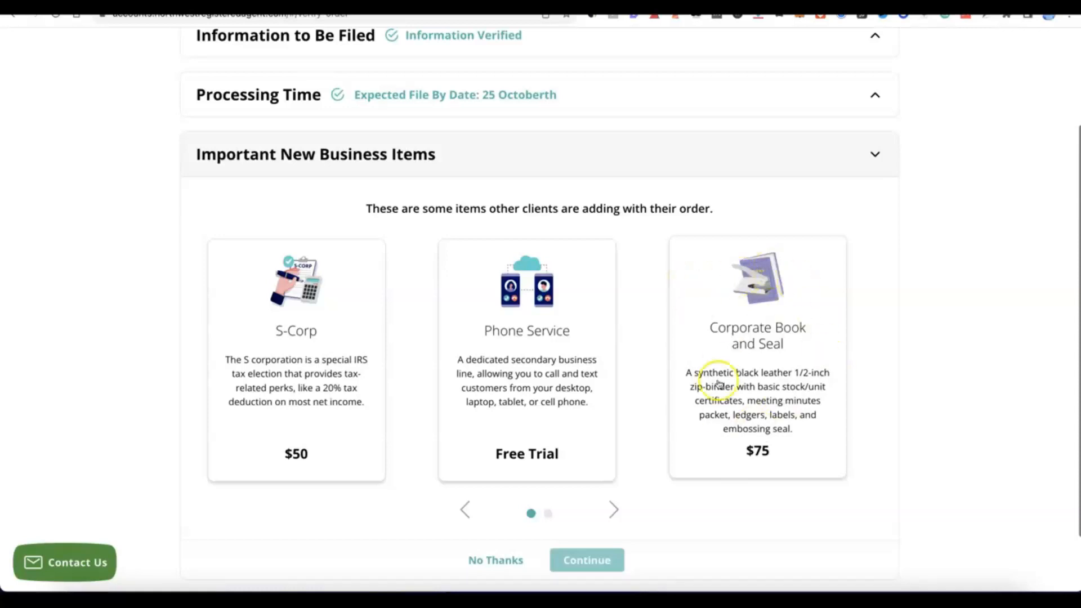
Choose 'No Thanks' for Important New Business Items and submit the Modoe order
{"action": "scroll", "coordinate": [664, 304], "scroll_direction": "down", "scroll_amount": 1}
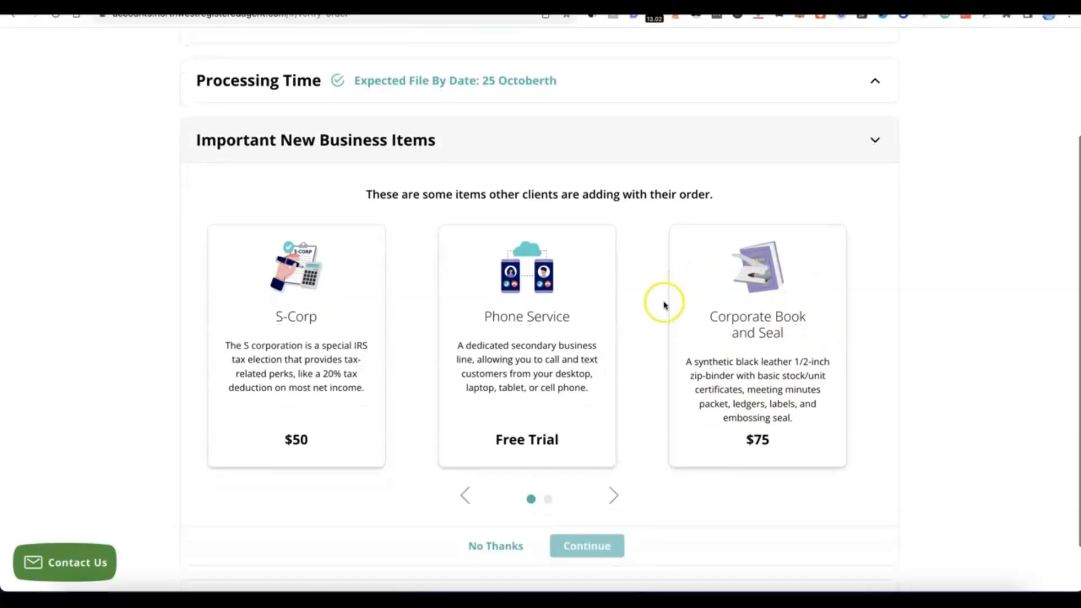
{"action": "scroll", "coordinate": [560, 345], "scroll_direction": "down", "scroll_amount": 3}
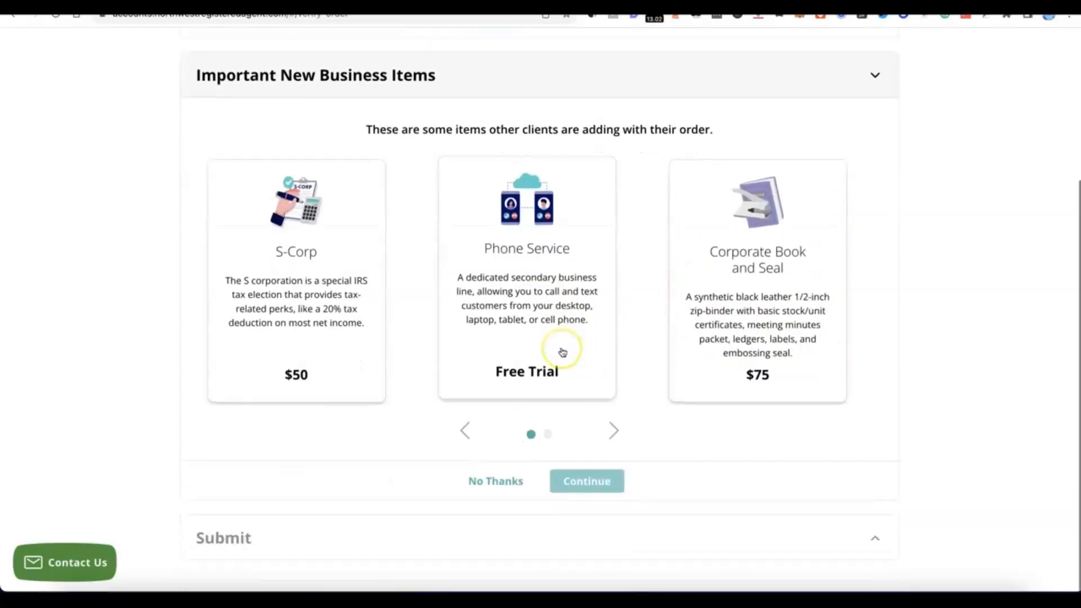
{"action": "left_click", "coordinate": [499, 486]}
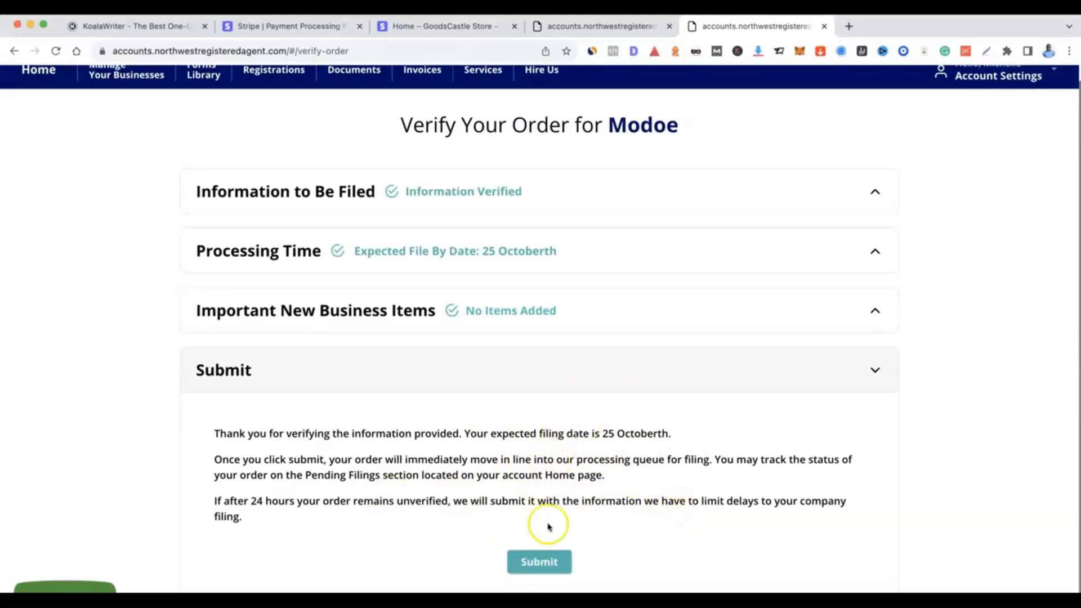
{"action": "left_click", "coordinate": [539, 562]}
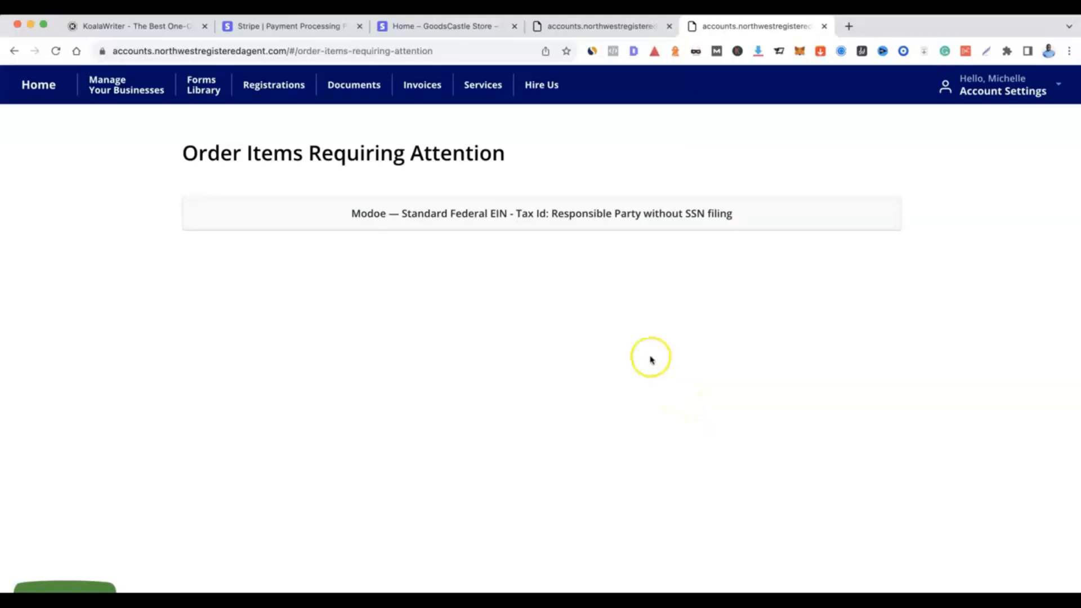
Expand the Modoe LLC EIN item and select the saved contact as Responsible Party
{"action": "left_click", "coordinate": [499, 215]}
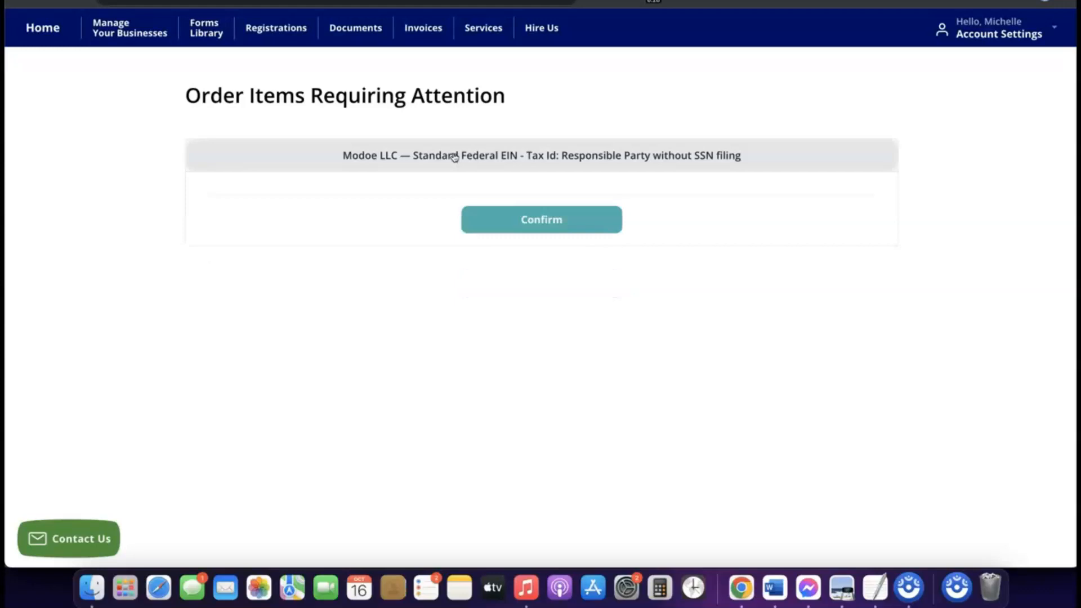
{"action": "left_click", "coordinate": [433, 155]}
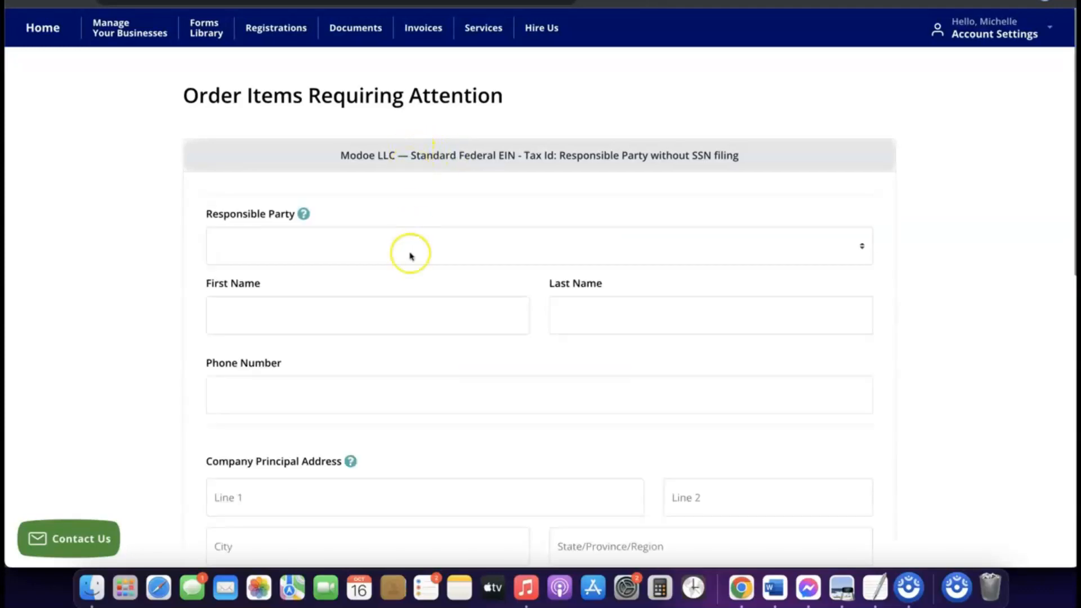
{"action": "scroll", "coordinate": [410, 253], "scroll_direction": "down", "scroll_amount": 3}
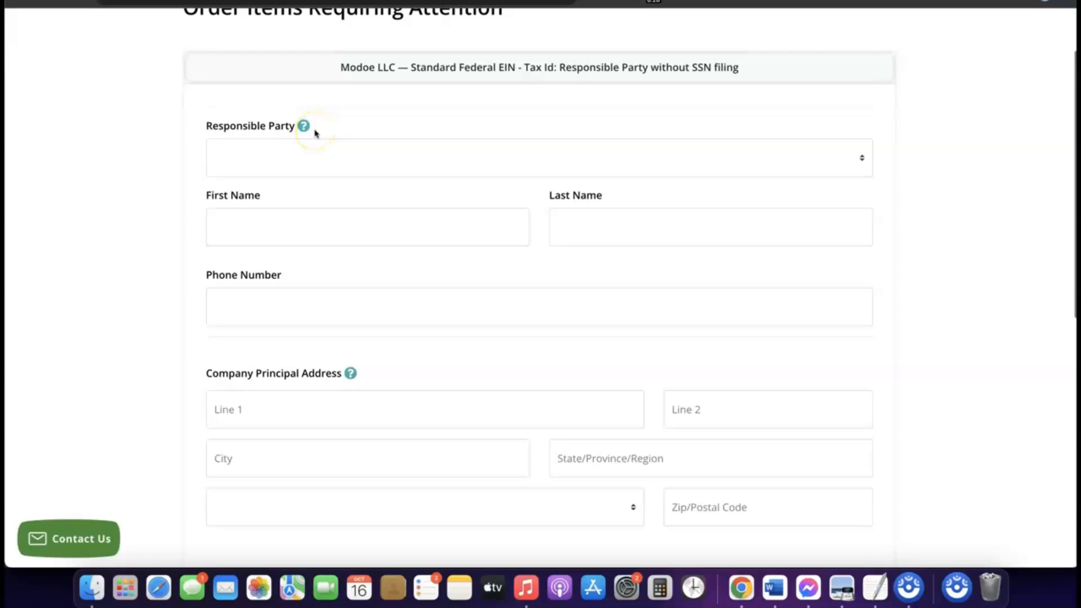
{"action": "left_click", "coordinate": [296, 150]}
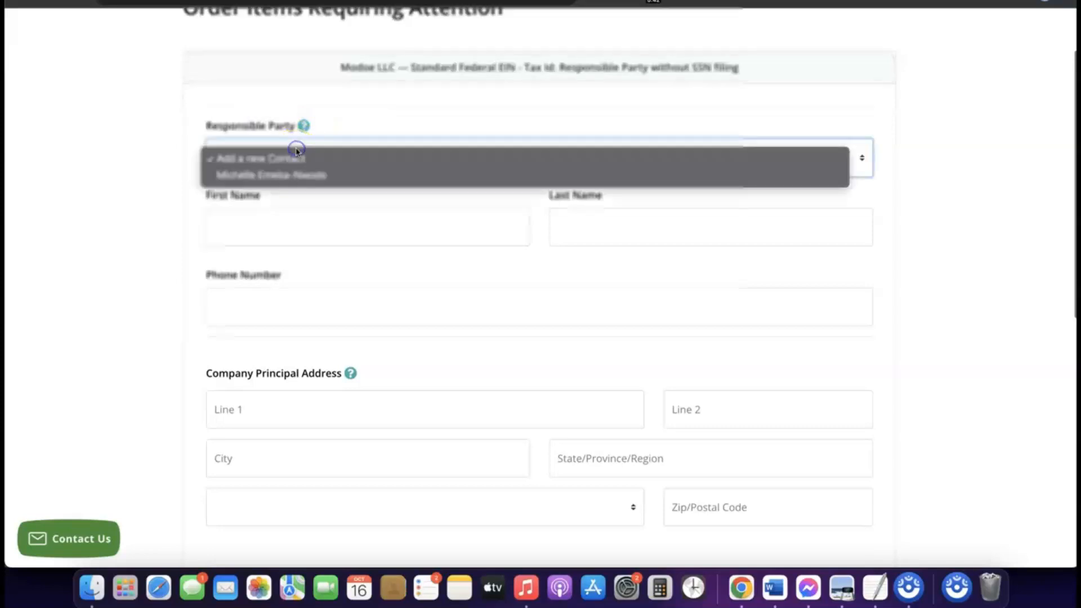
{"action": "left_click", "coordinate": [285, 177]}
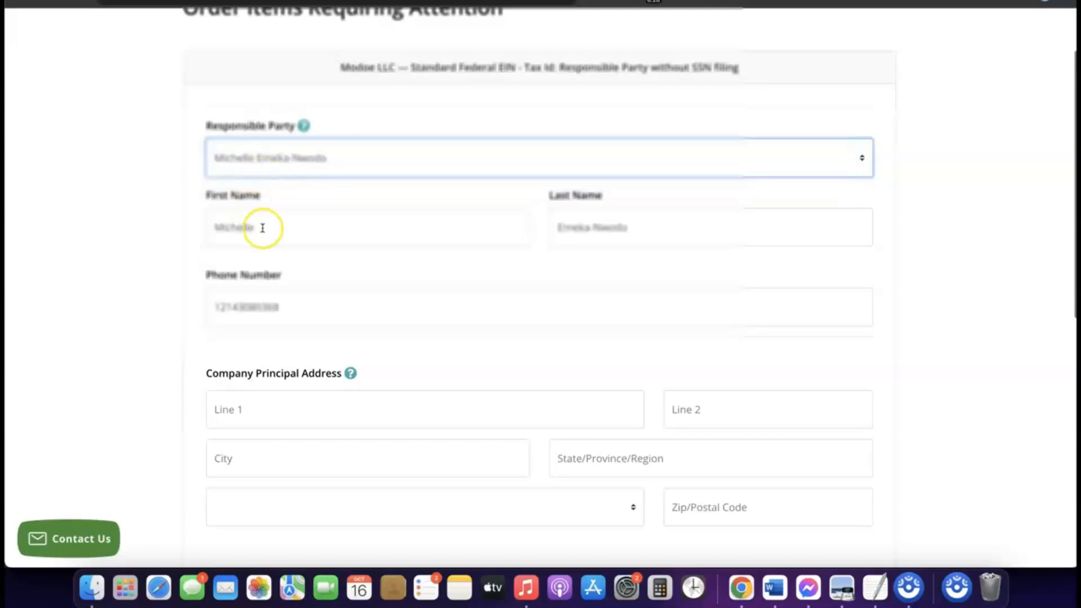
{"action": "scroll", "coordinate": [449, 265], "scroll_direction": "down", "scroll_amount": 5}
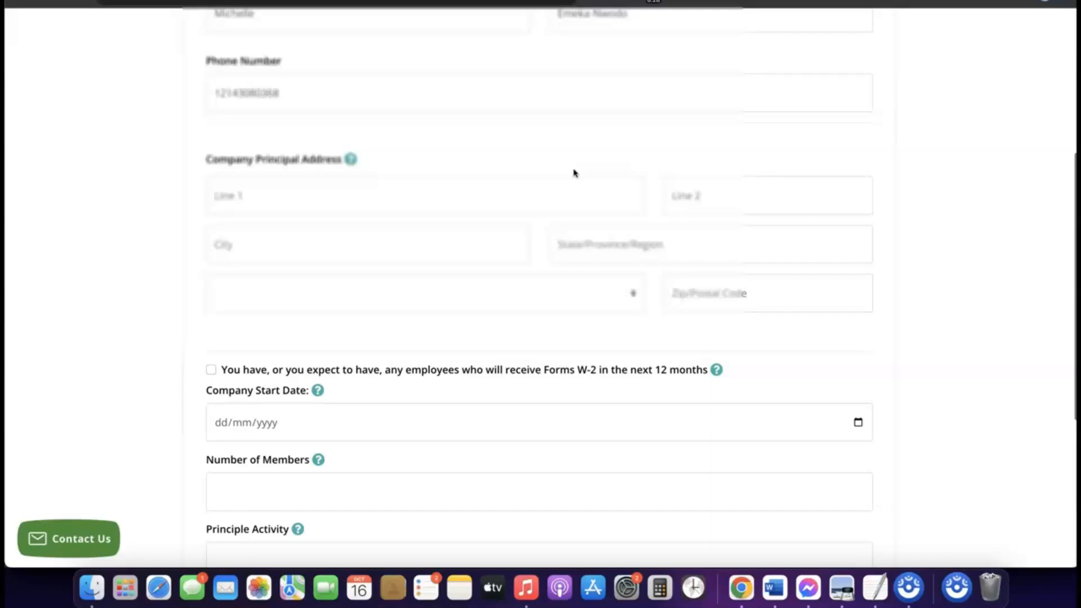
Move down to the Company Start Date field and check its help tooltip
{"action": "scroll", "coordinate": [367, 163], "scroll_direction": "down", "scroll_amount": 2}
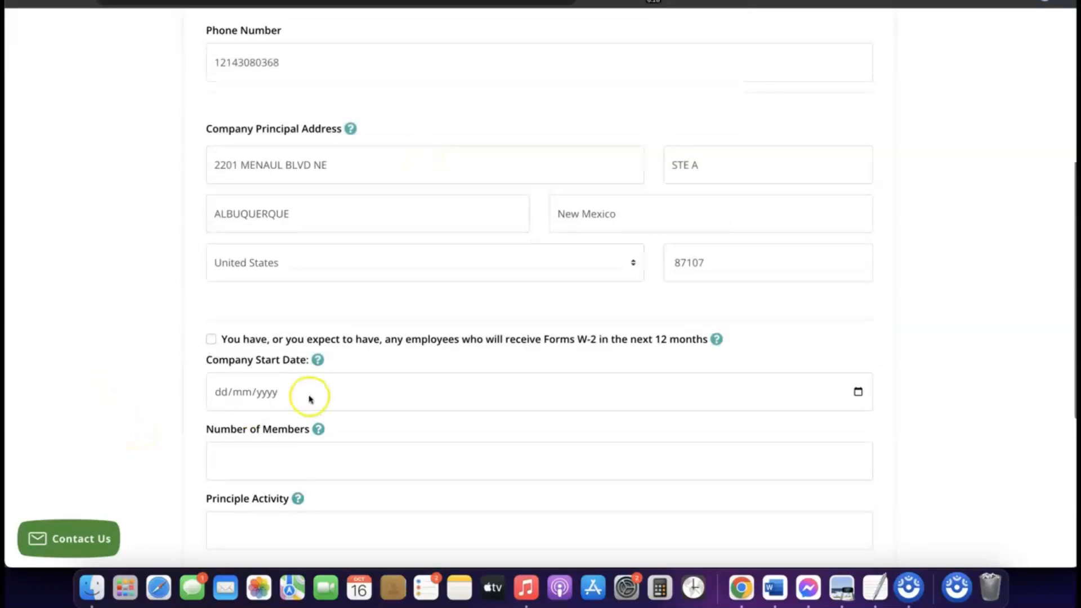
{"action": "scroll", "coordinate": [309, 399], "scroll_direction": "down", "scroll_amount": 1}
{"action": "scroll", "coordinate": [309, 399], "scroll_direction": "down", "scroll_amount": 1}
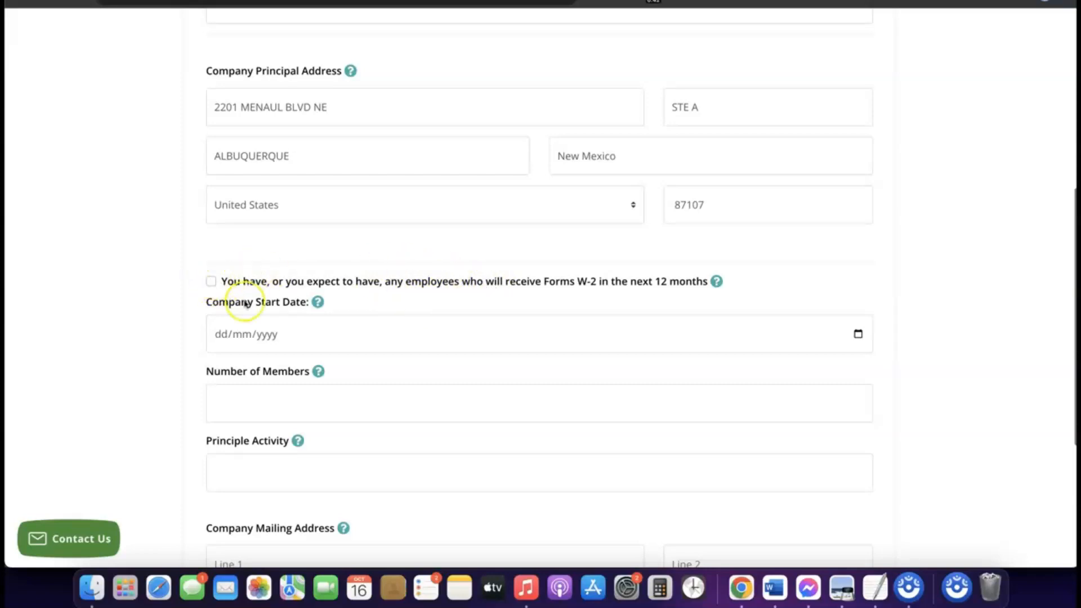
{"action": "scroll", "coordinate": [242, 284], "scroll_direction": "down", "scroll_amount": 1}
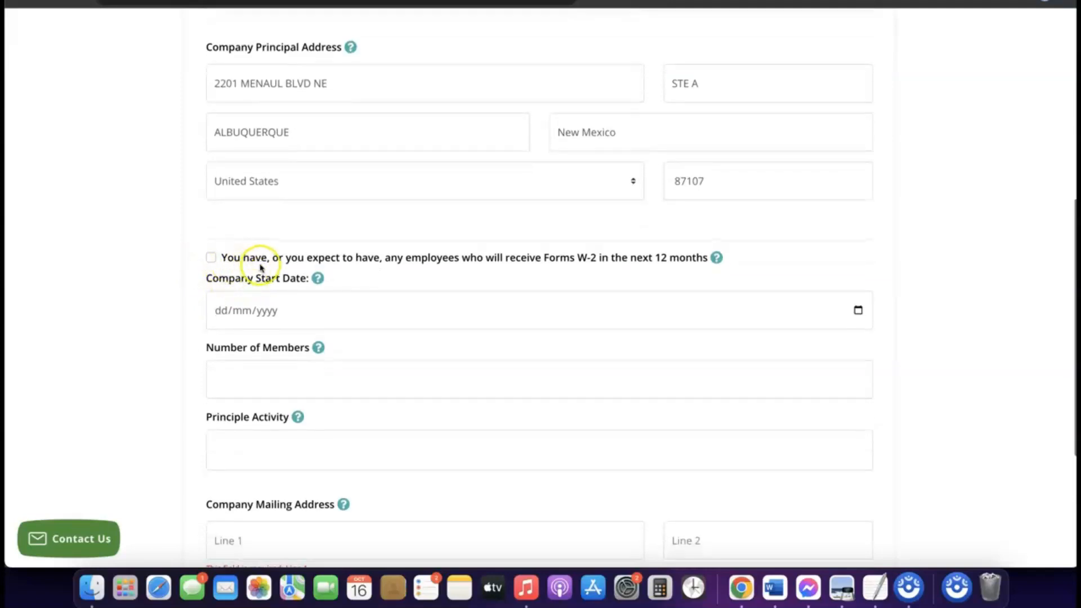
{"action": "scroll", "coordinate": [259, 268], "scroll_direction": "down", "scroll_amount": 2}
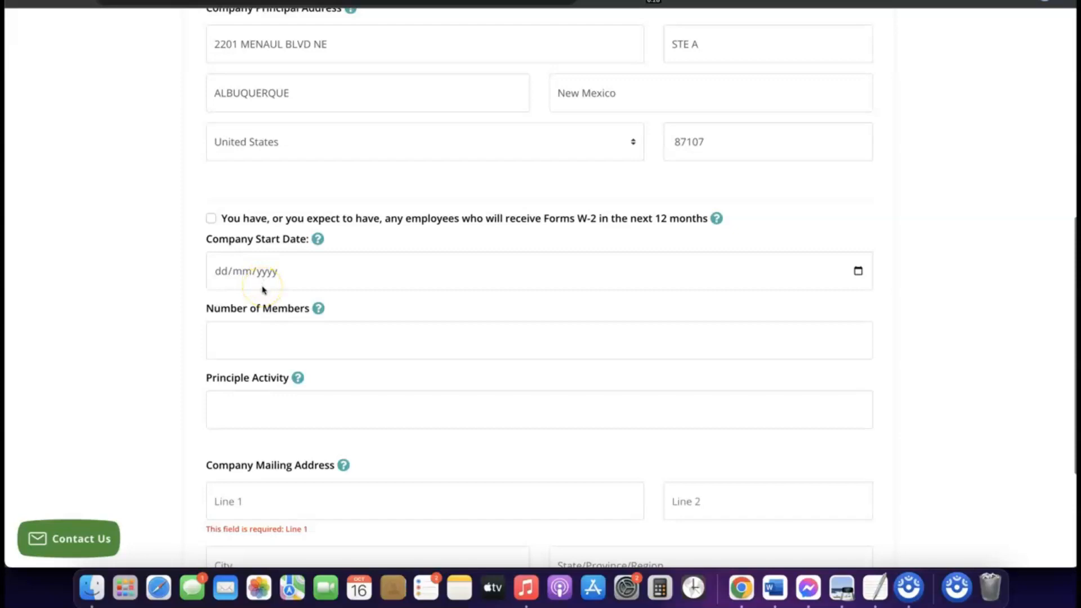
{"action": "left_click", "coordinate": [259, 275]}
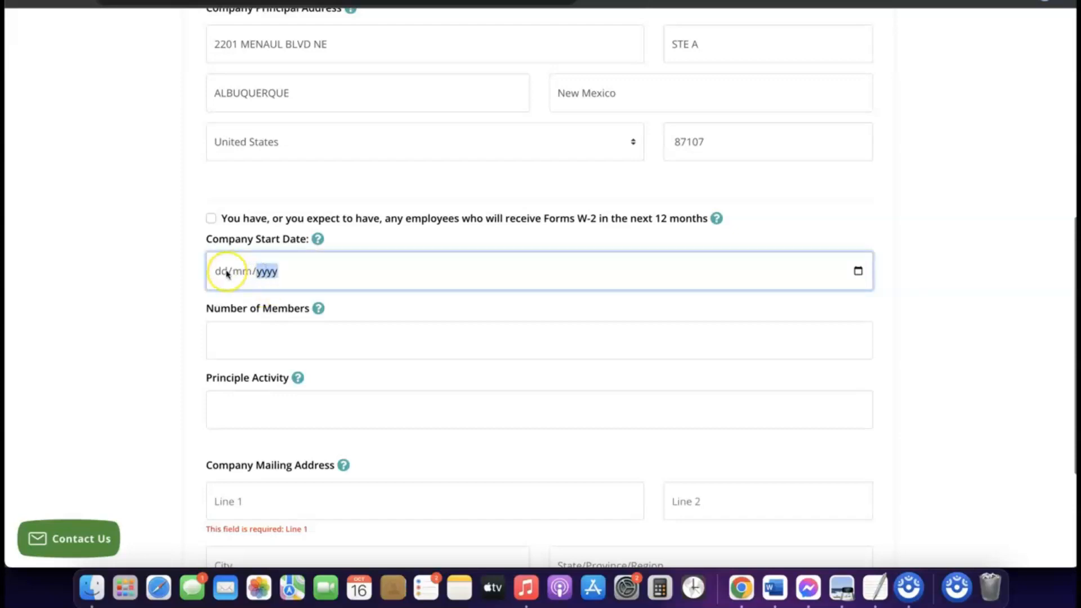
{"action": "left_click", "coordinate": [318, 239]}
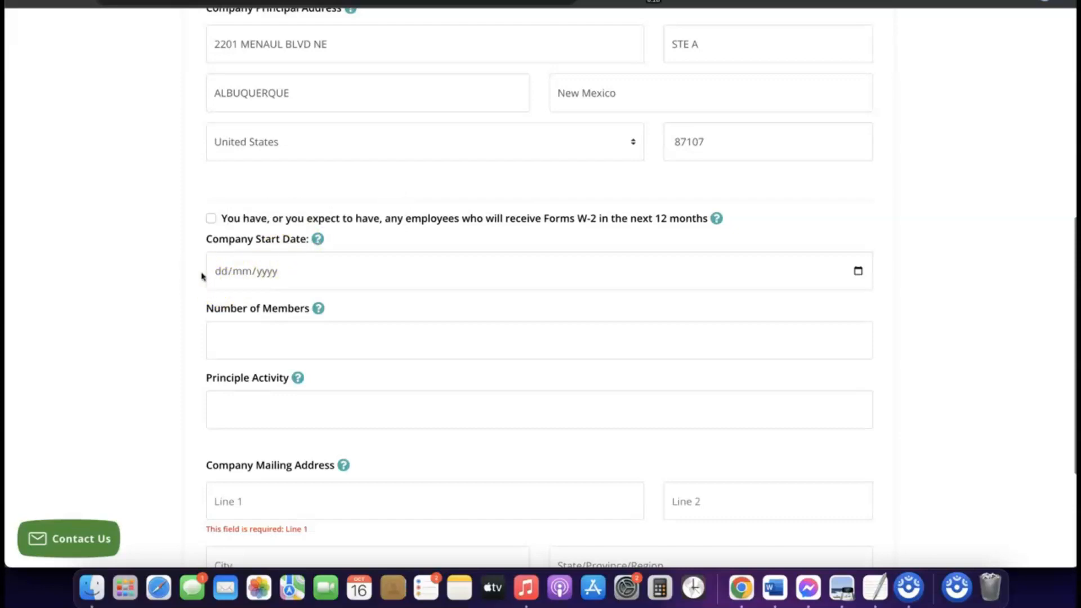
{"action": "left_click", "coordinate": [249, 276]}
Pick 16/01/2024 as Company Start Date via the calendar's 2024 and Jan choices
{"action": "left_click", "coordinate": [860, 272]}
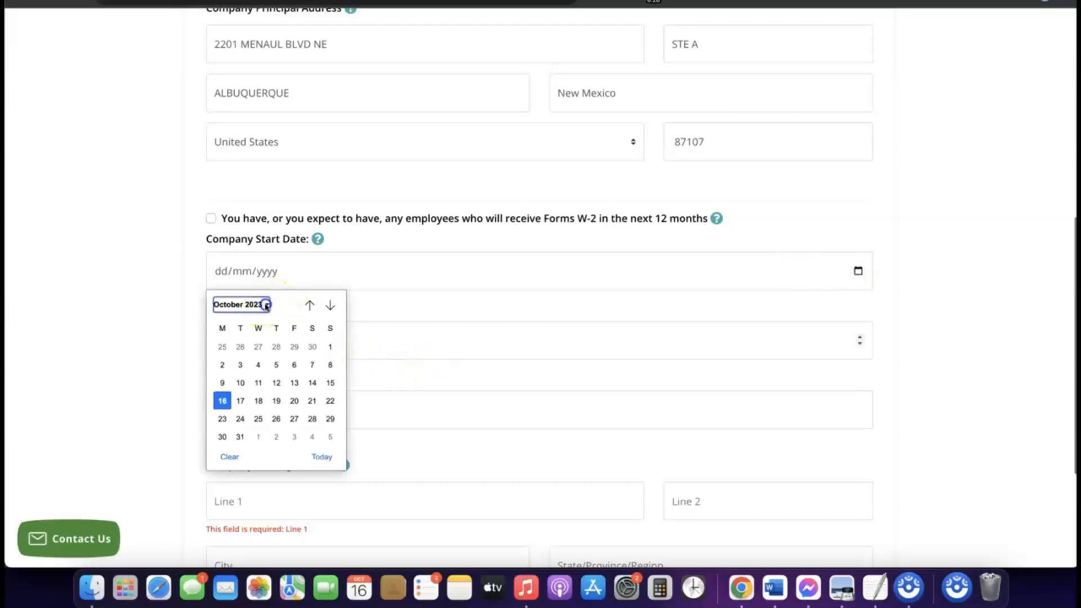
{"action": "left_click", "coordinate": [265, 305]}
{"action": "left_click", "coordinate": [237, 409]}
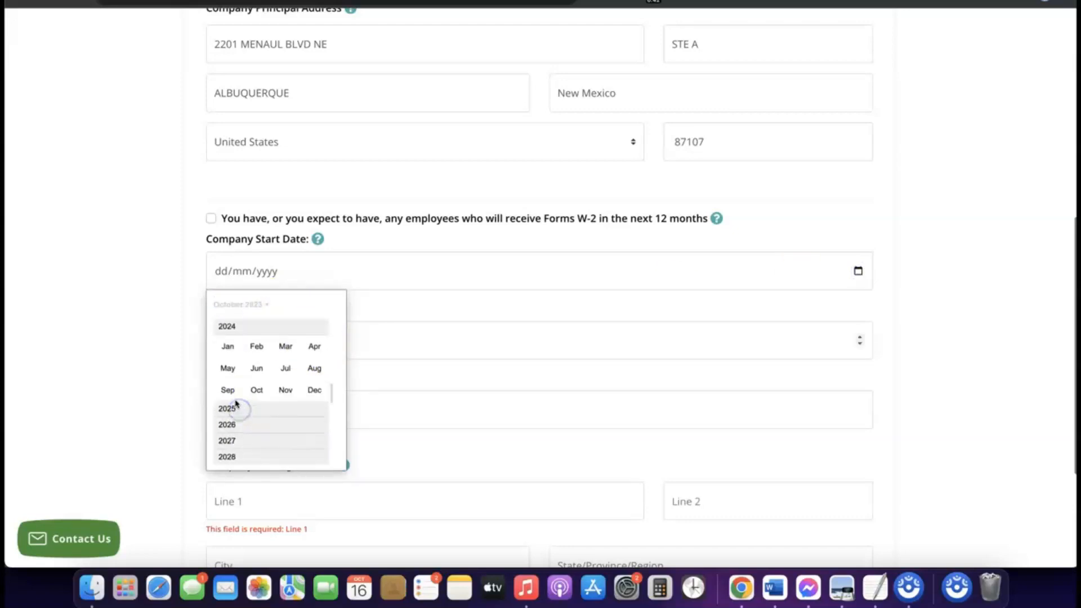
{"action": "left_click", "coordinate": [227, 347]}
{"action": "left_click", "coordinate": [471, 335]}
{"action": "scroll", "coordinate": [451, 323], "scroll_direction": "down", "scroll_amount": 1}
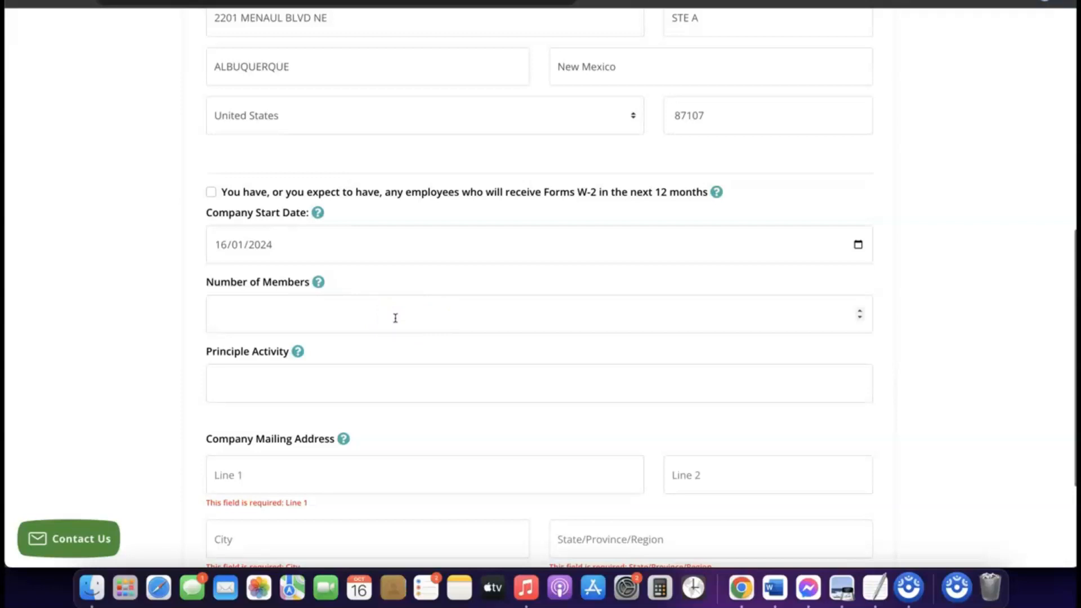
Enter 1 as the number of members and eCommerce as the principal activity
{"action": "left_click", "coordinate": [375, 312]}
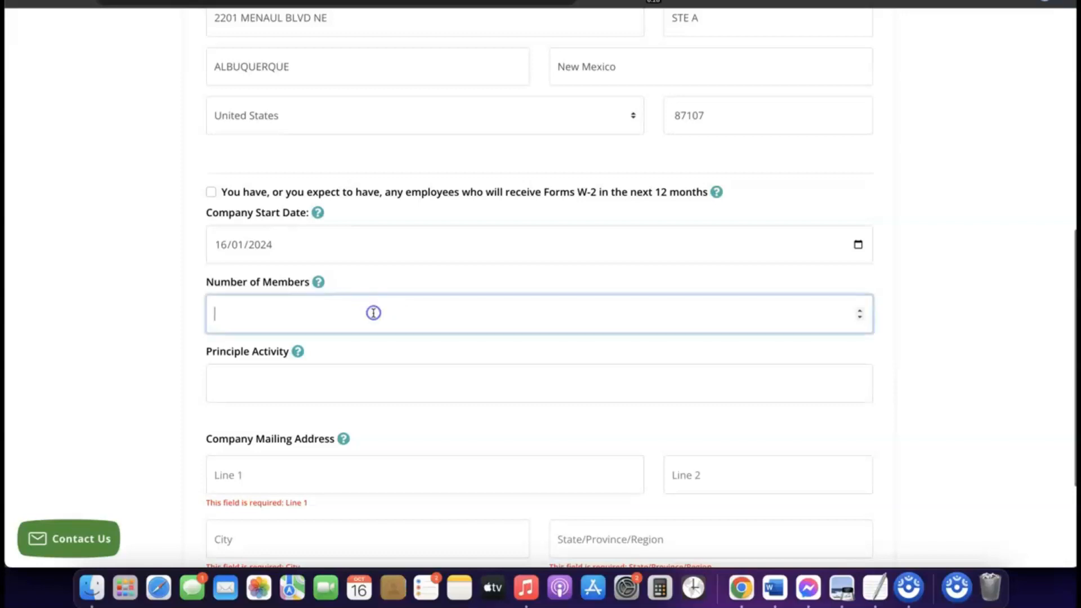
{"action": "type", "text": "1"}
{"action": "scroll", "coordinate": [373, 316], "scroll_direction": "down", "scroll_amount": 3}
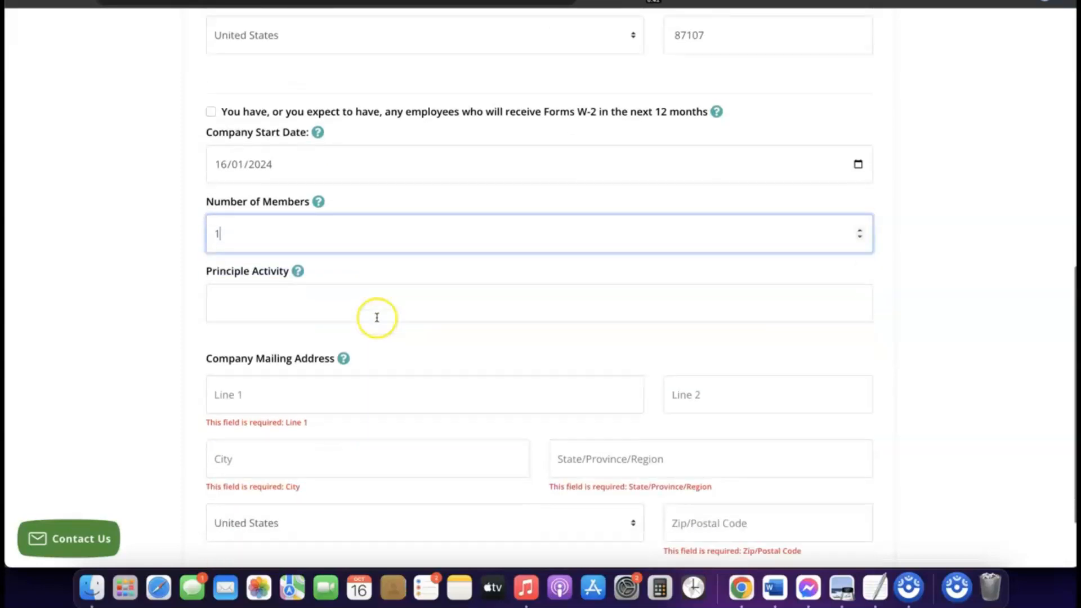
{"action": "left_click", "coordinate": [337, 298]}
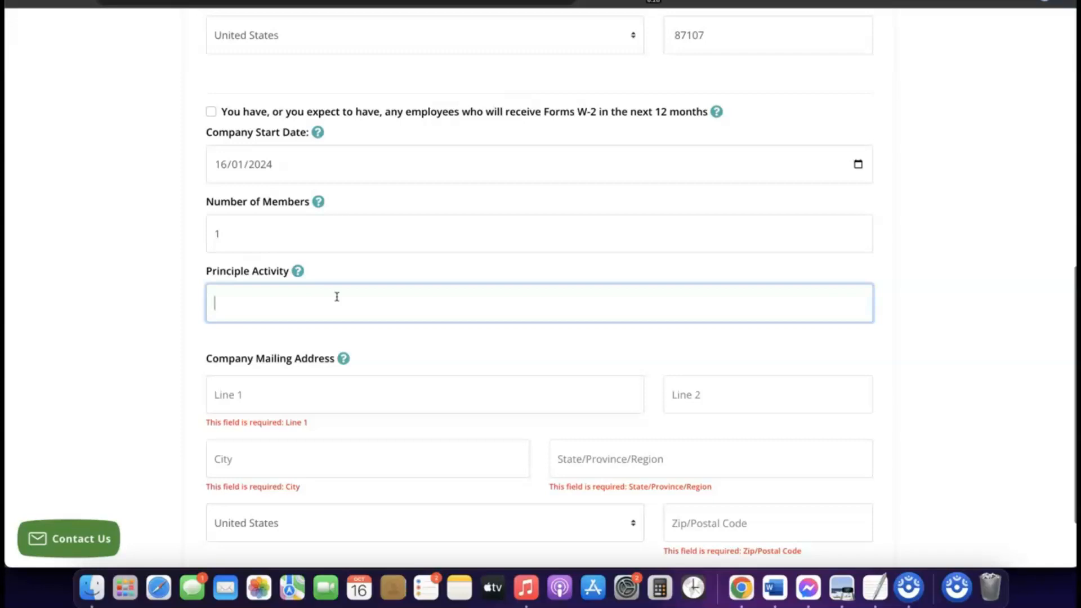
{"action": "type", "text": "eCommerce"}
Copy the whole principal street address and place the cursor in mailing address Line 1
{"action": "scroll", "coordinate": [304, 319], "scroll_direction": "up", "scroll_amount": 1}
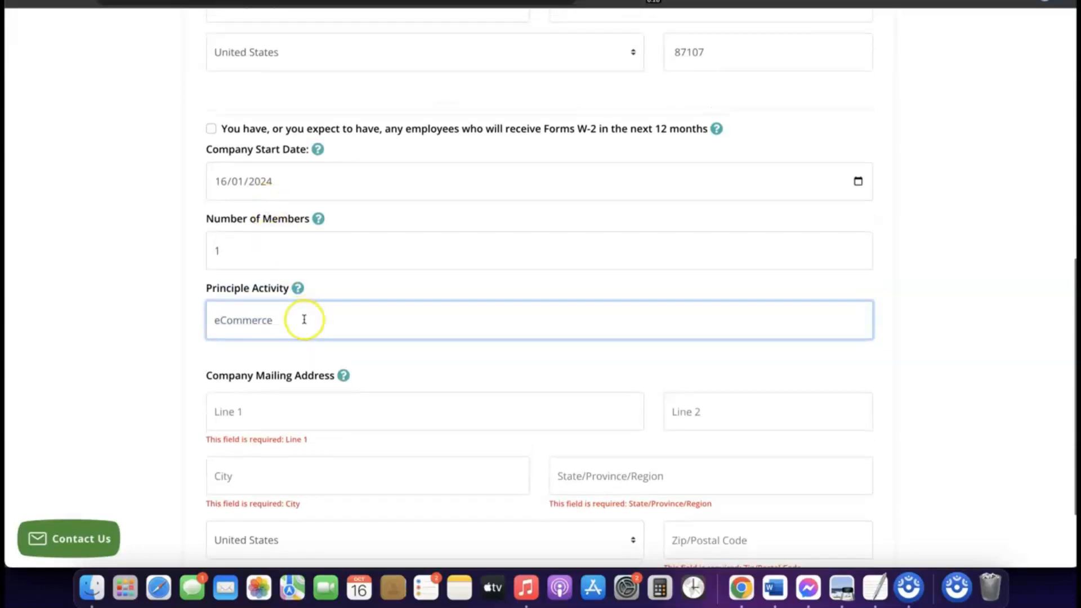
{"action": "scroll", "coordinate": [304, 320], "scroll_direction": "down", "scroll_amount": 3}
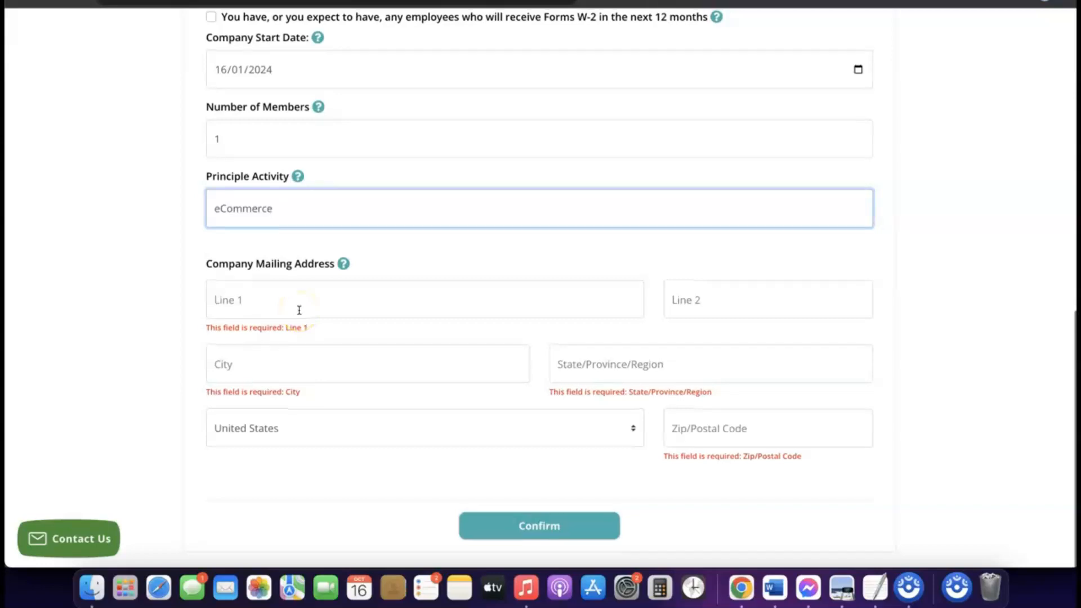
{"action": "scroll", "coordinate": [299, 310], "scroll_direction": "up", "scroll_amount": 7}
{"action": "scroll", "coordinate": [299, 310], "scroll_direction": "down", "scroll_amount": 3}
{"action": "scroll", "coordinate": [298, 309], "scroll_direction": "down", "scroll_amount": 4}
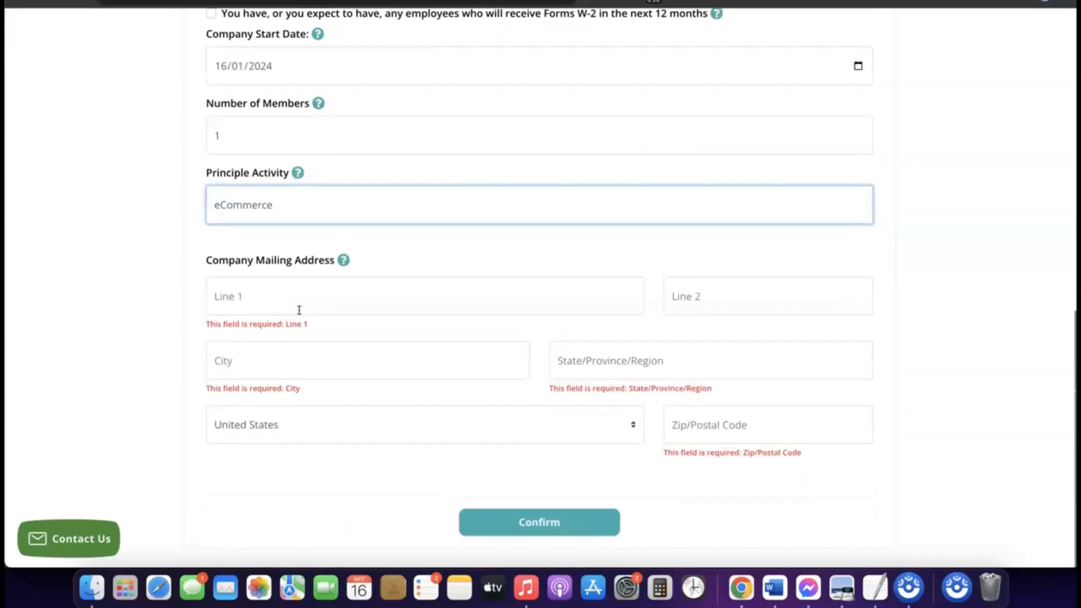
{"action": "scroll", "coordinate": [299, 320], "scroll_direction": "up", "scroll_amount": 4}
{"action": "scroll", "coordinate": [301, 318], "scroll_direction": "up", "scroll_amount": 2}
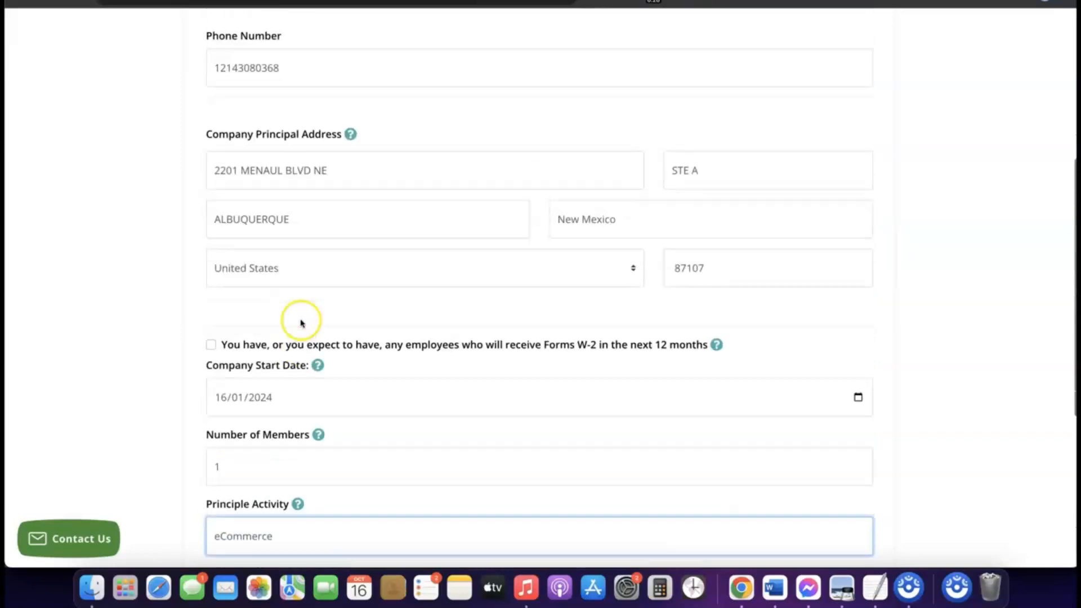
{"action": "left_click", "coordinate": [299, 171]}
{"action": "triple_click", "coordinate": [299, 170]}
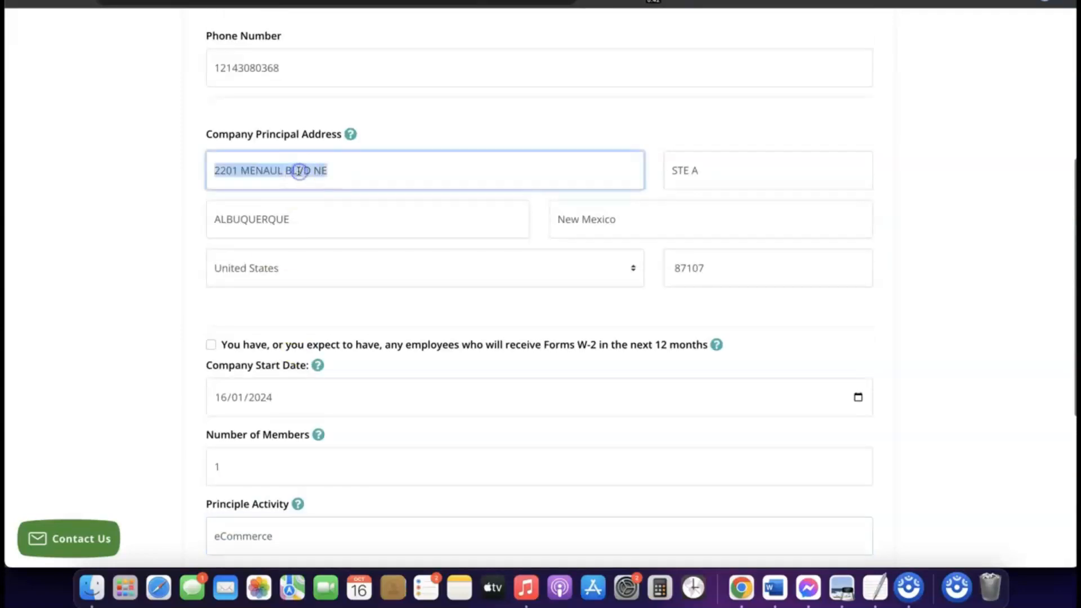
{"action": "right_click", "coordinate": [299, 171]}
{"action": "left_click", "coordinate": [332, 271]}
{"action": "scroll", "coordinate": [332, 273], "scroll_direction": "down", "scroll_amount": 6}
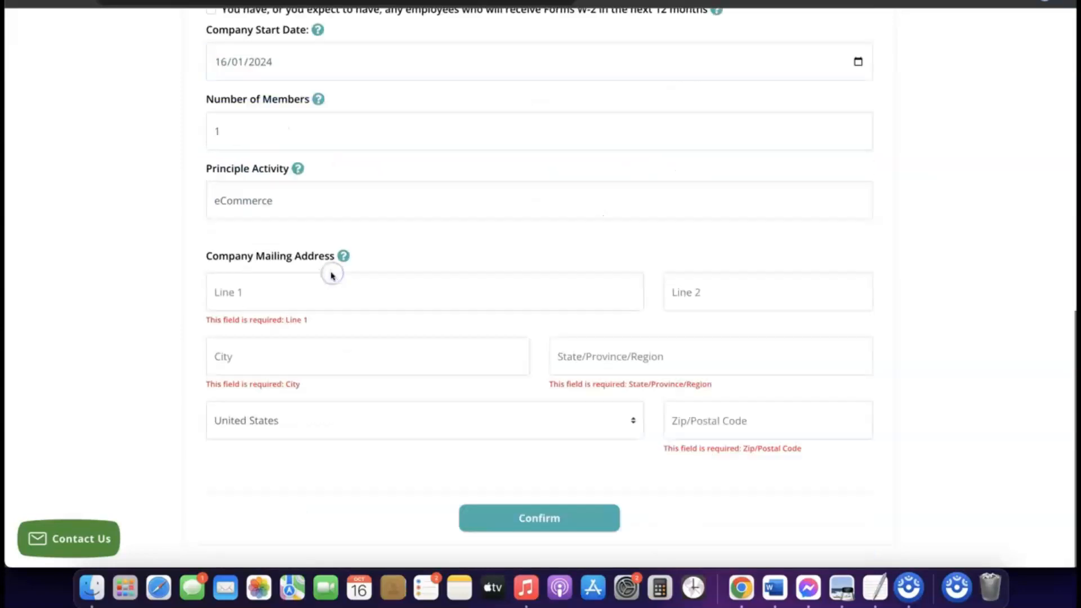
{"action": "left_click", "coordinate": [280, 299]}
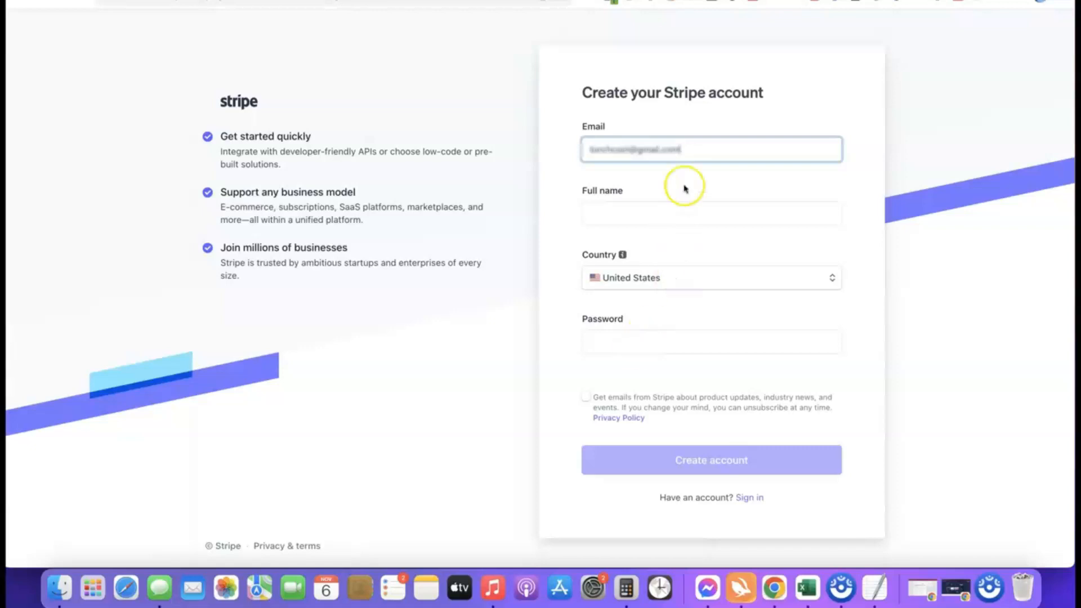
Sign in to the existing Stripe account using the saved email and password
{"action": "left_click", "coordinate": [706, 0]}
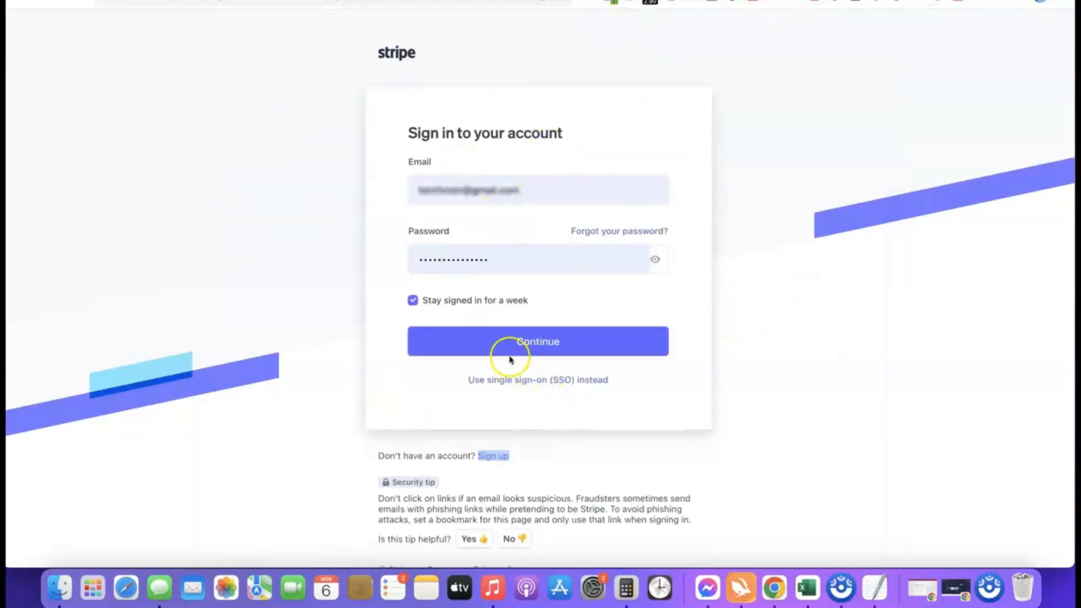
{"action": "left_click", "coordinate": [519, 346]}
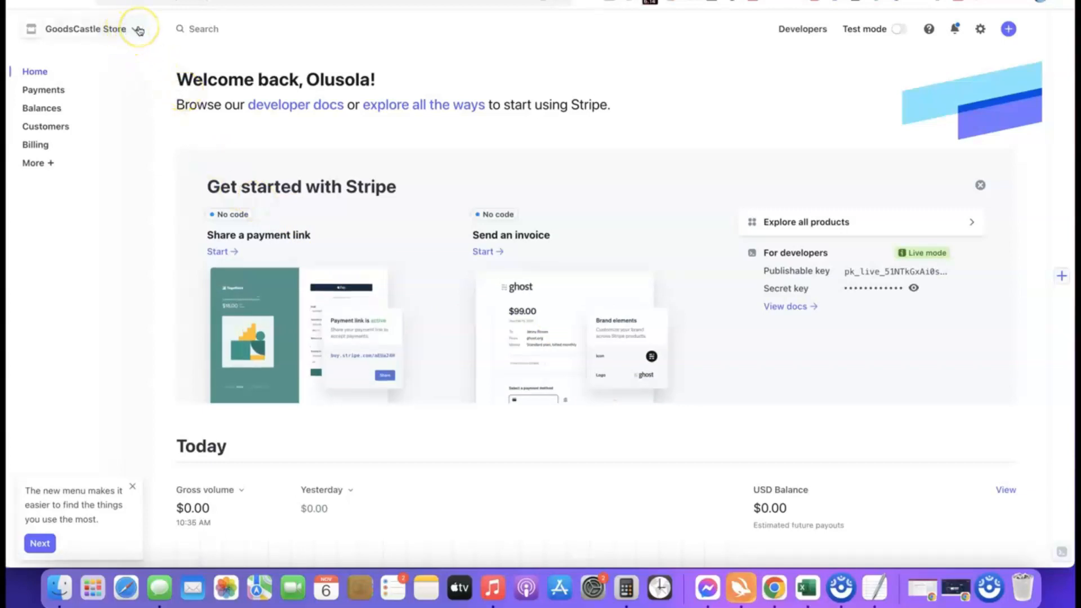
Choose New account from the account switcher beside the store name
{"action": "left_click", "coordinate": [139, 31]}
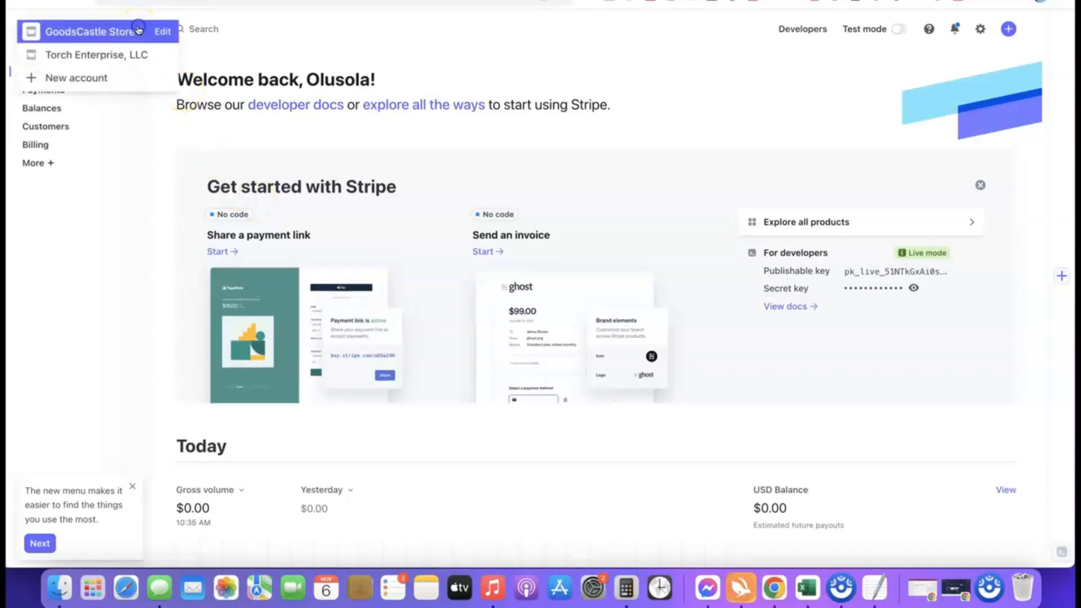
{"action": "left_click", "coordinate": [81, 81]}
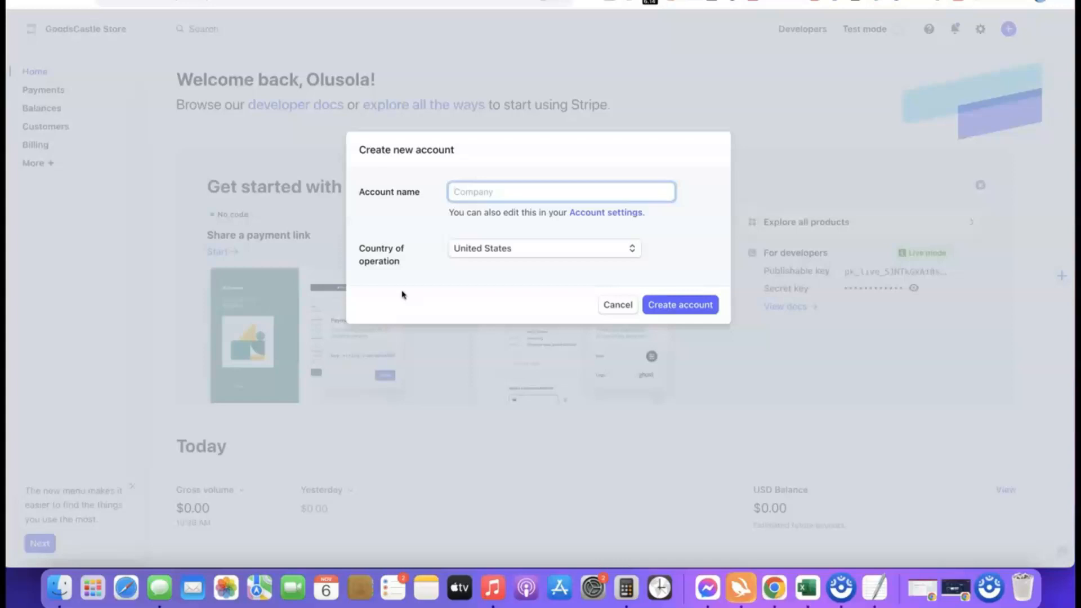
Enter 'Affiliate Blueprint' as the account name, leaving United States as country
{"action": "left_click", "coordinate": [479, 198]}
{"action": "type", "text": "iate Blueprint"}
{"action": "left_click", "coordinate": [444, 223]}
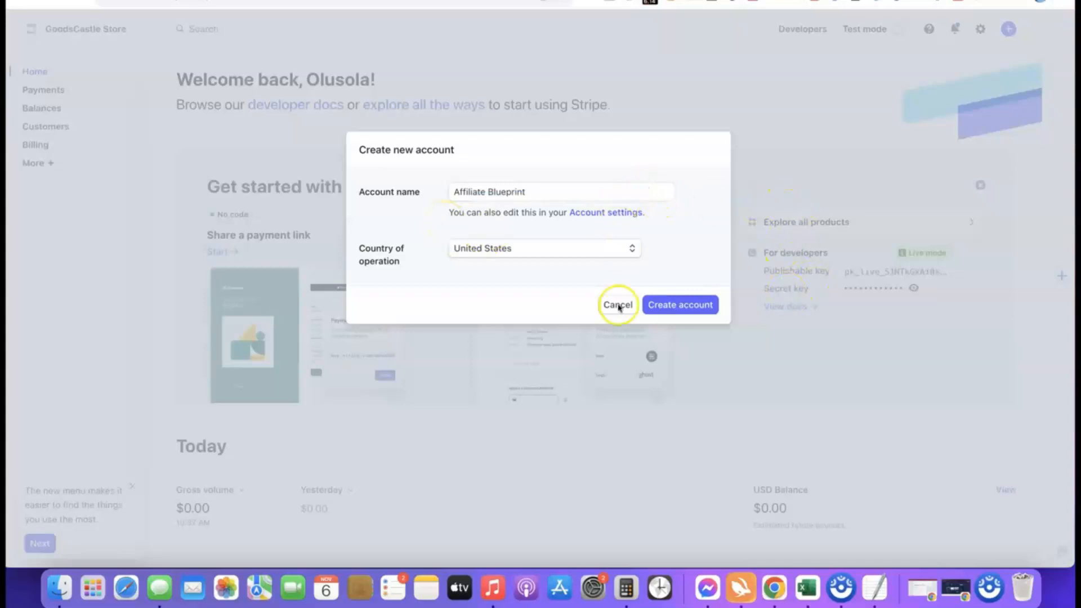
Create the account and start payment activation as a Company with Sole proprietorship structure
{"action": "left_click", "coordinate": [676, 307]}
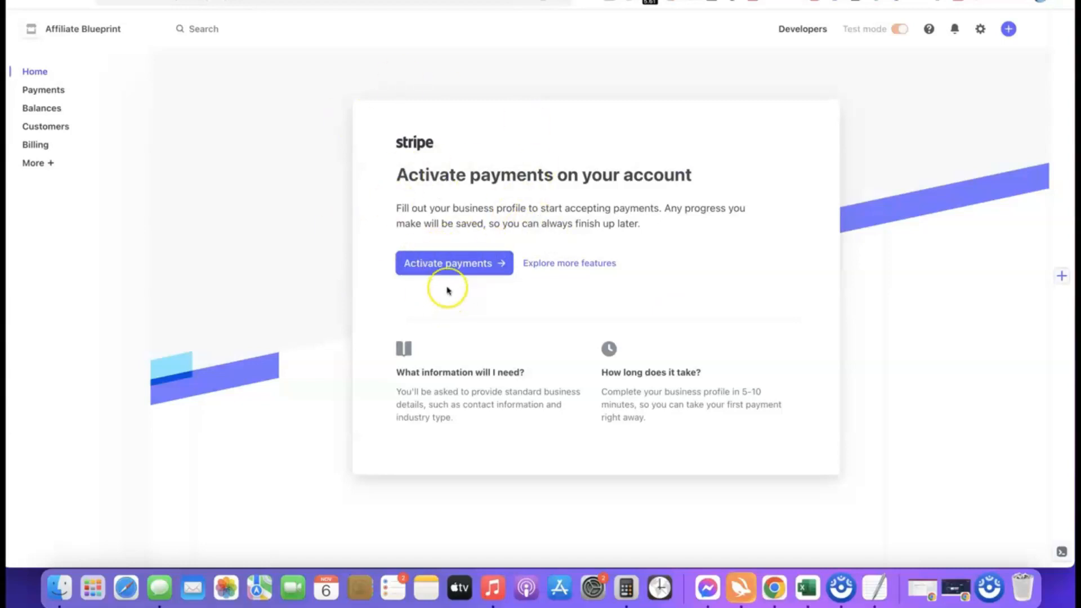
{"action": "left_click", "coordinate": [447, 263]}
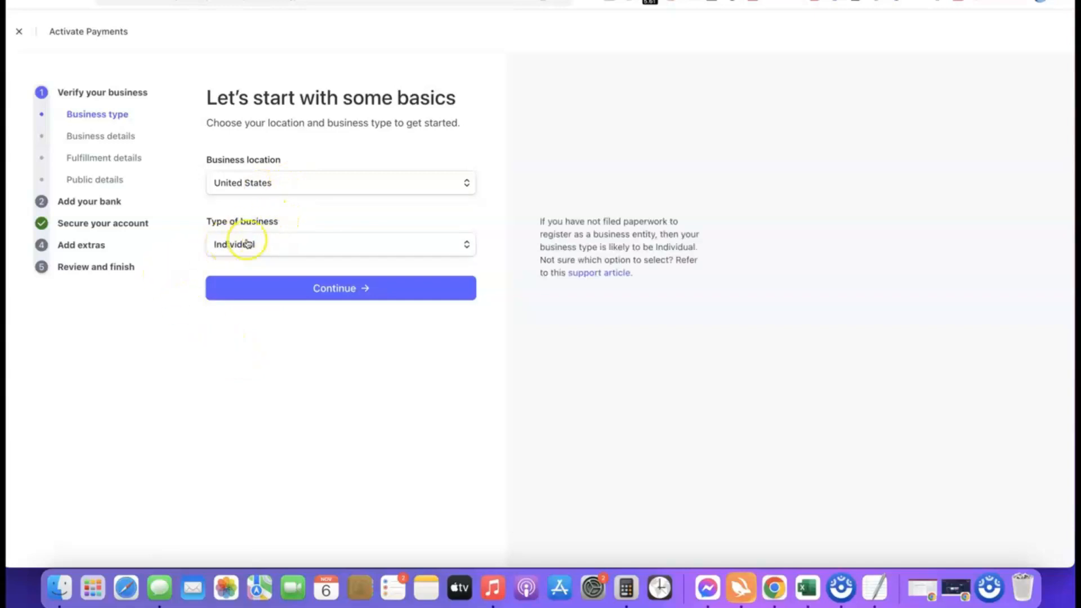
{"action": "left_click", "coordinate": [465, 247]}
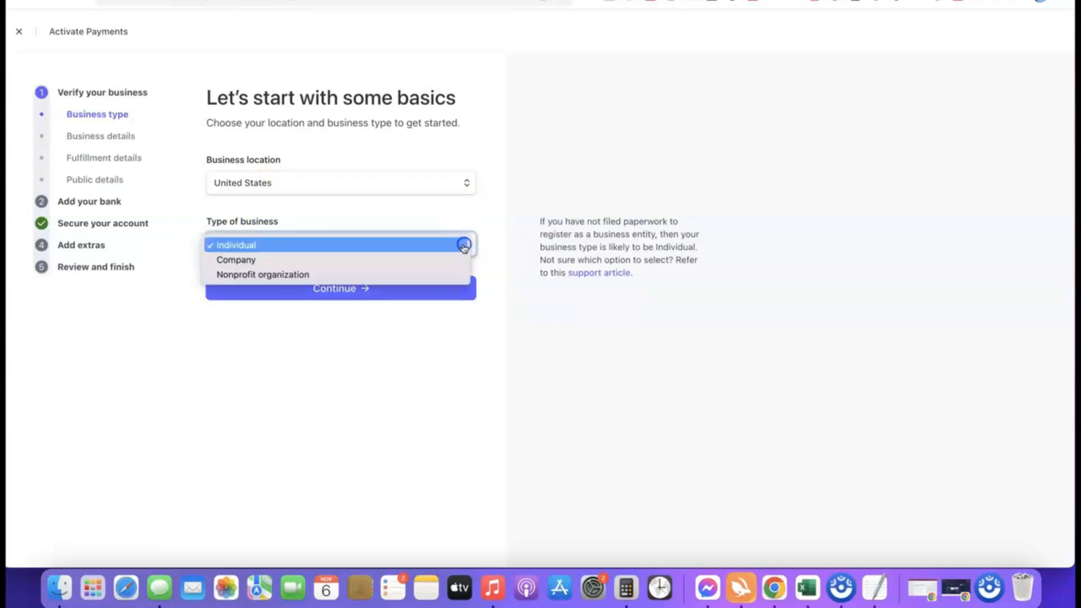
{"action": "left_click", "coordinate": [246, 262]}
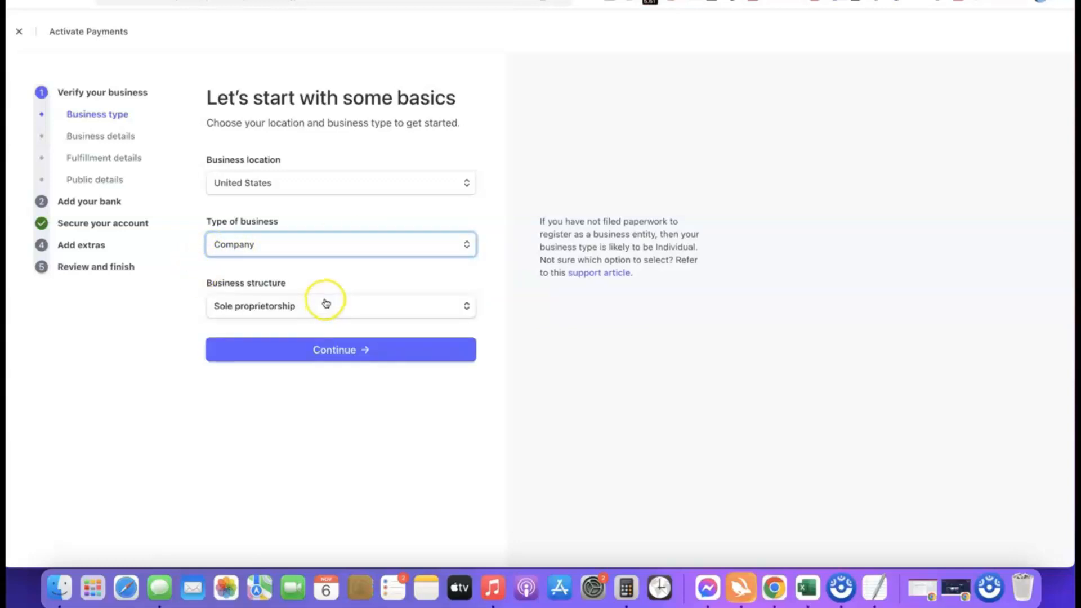
{"action": "left_click", "coordinate": [316, 306]}
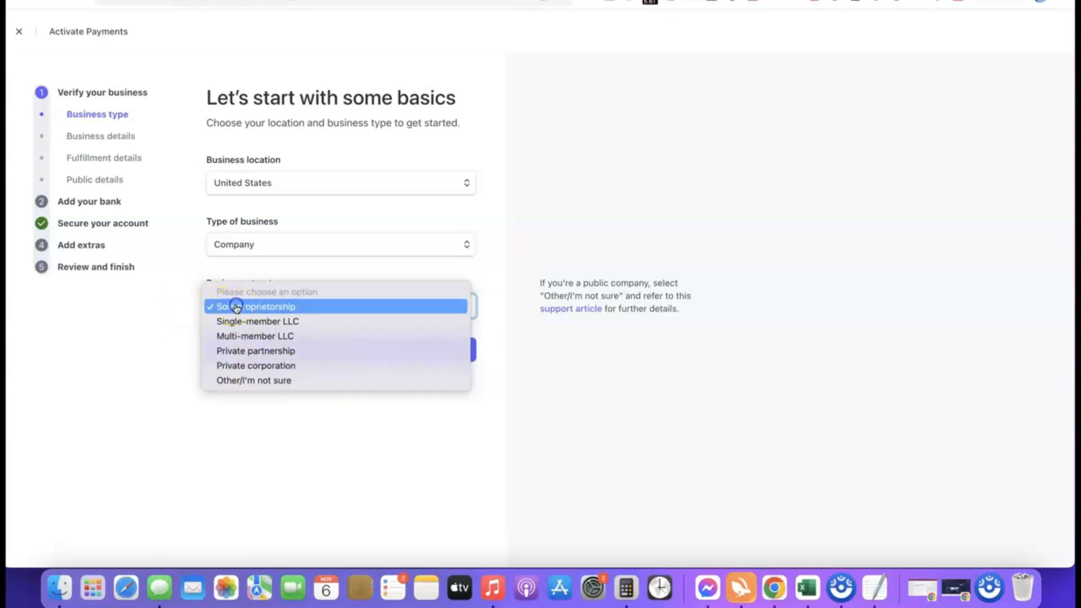
{"action": "left_click", "coordinate": [210, 307]}
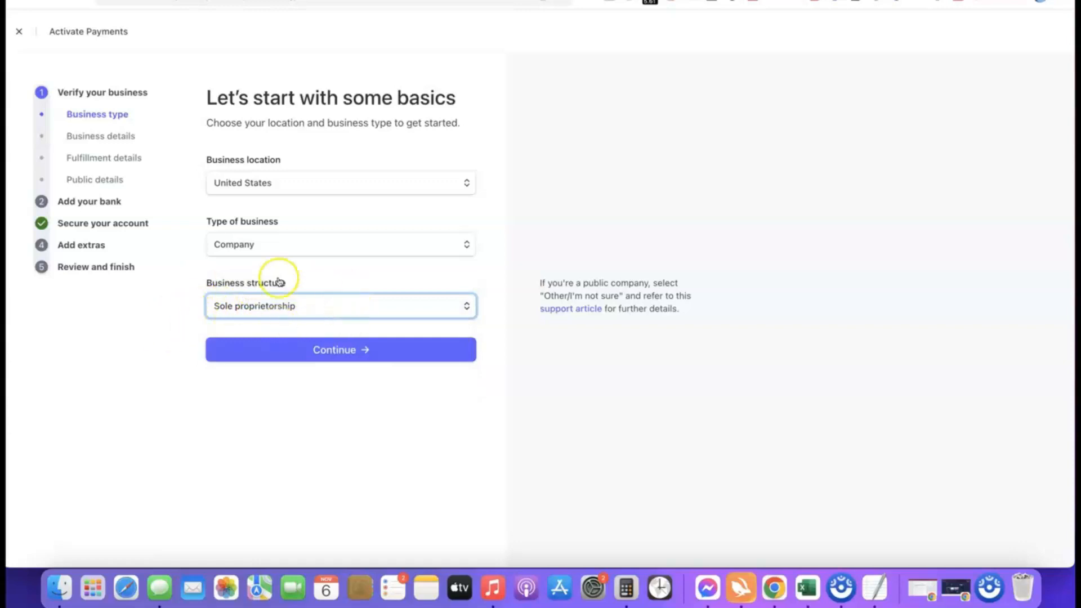
{"action": "left_click", "coordinate": [338, 351]}
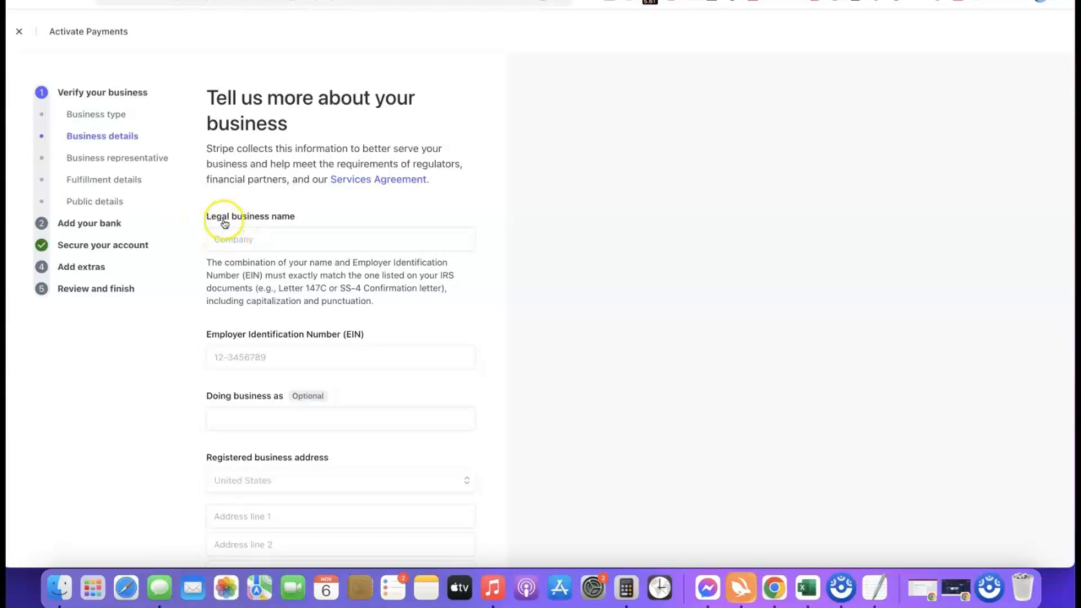
Enter 'Torch Enterprise LLC' as legal business name and fill in the company's EIN
{"action": "left_click", "coordinate": [271, 236]}
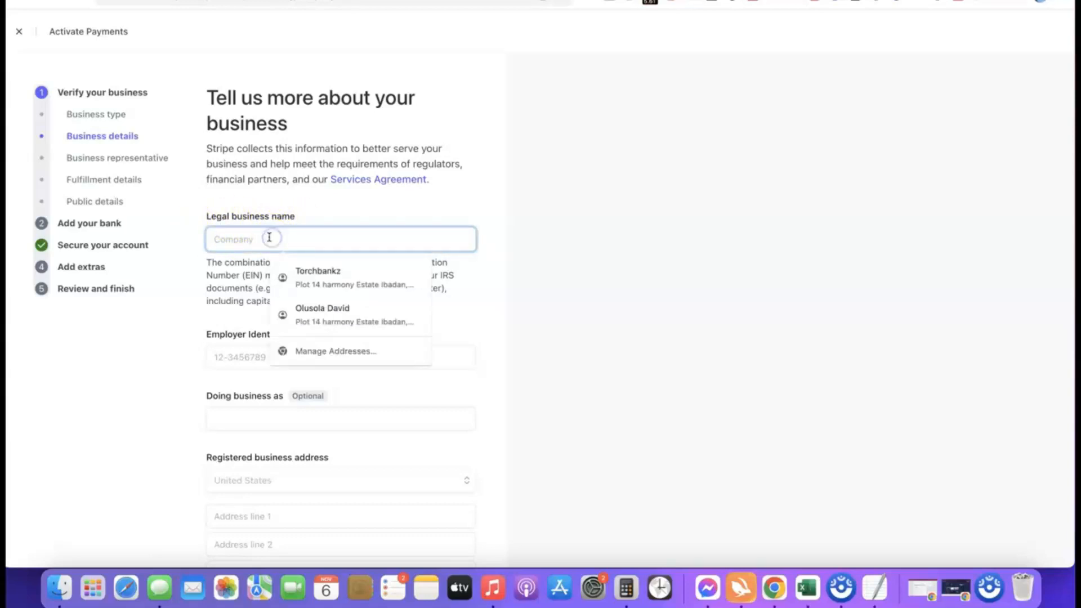
{"action": "type", "text": "Torch Enterprise LLC"}
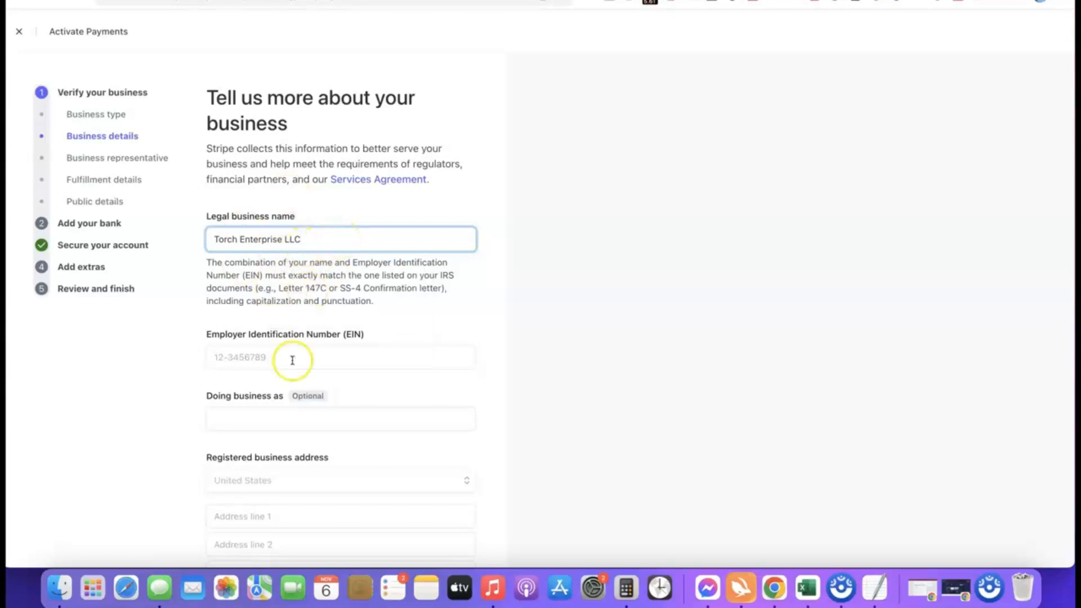
{"action": "scroll", "coordinate": [299, 345], "scroll_direction": "down", "scroll_amount": 2}
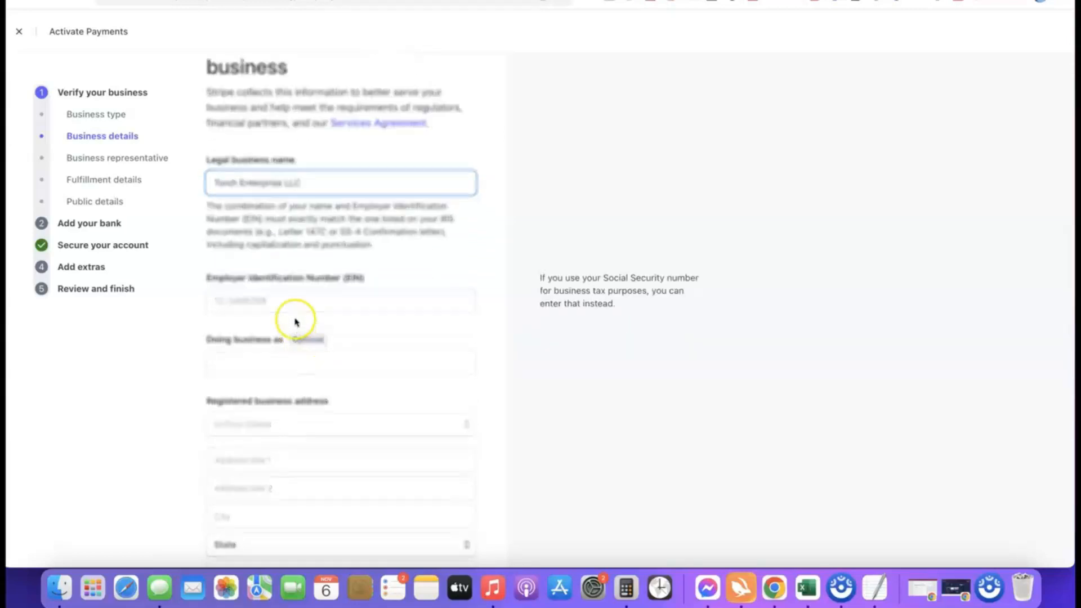
{"action": "scroll", "coordinate": [281, 296], "scroll_direction": "down", "scroll_amount": 1}
{"action": "left_click", "coordinate": [279, 279]}
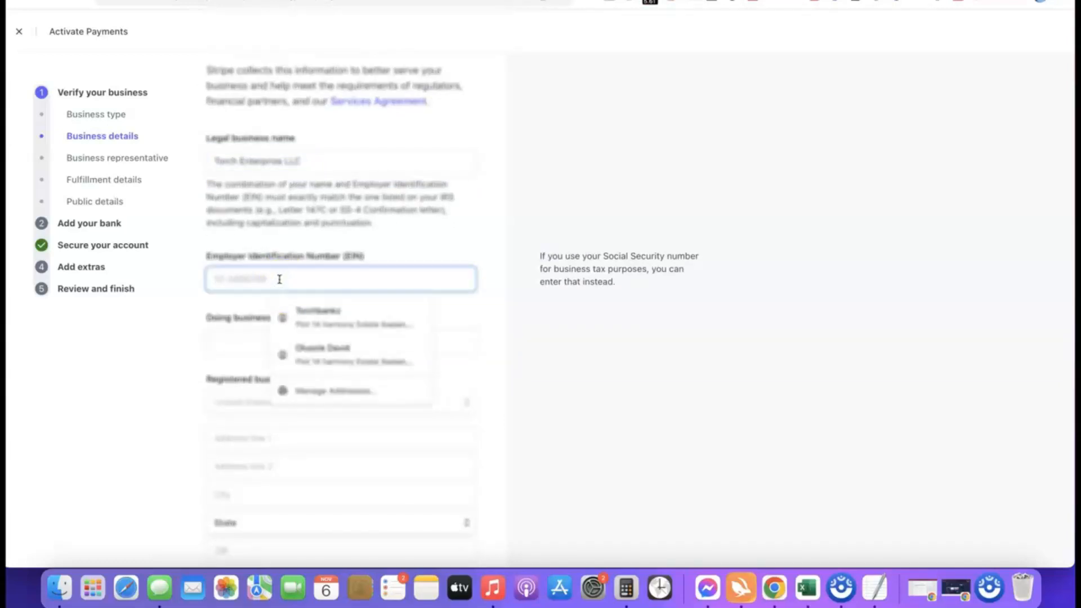
{"action": "left_click", "coordinate": [203, 302]}
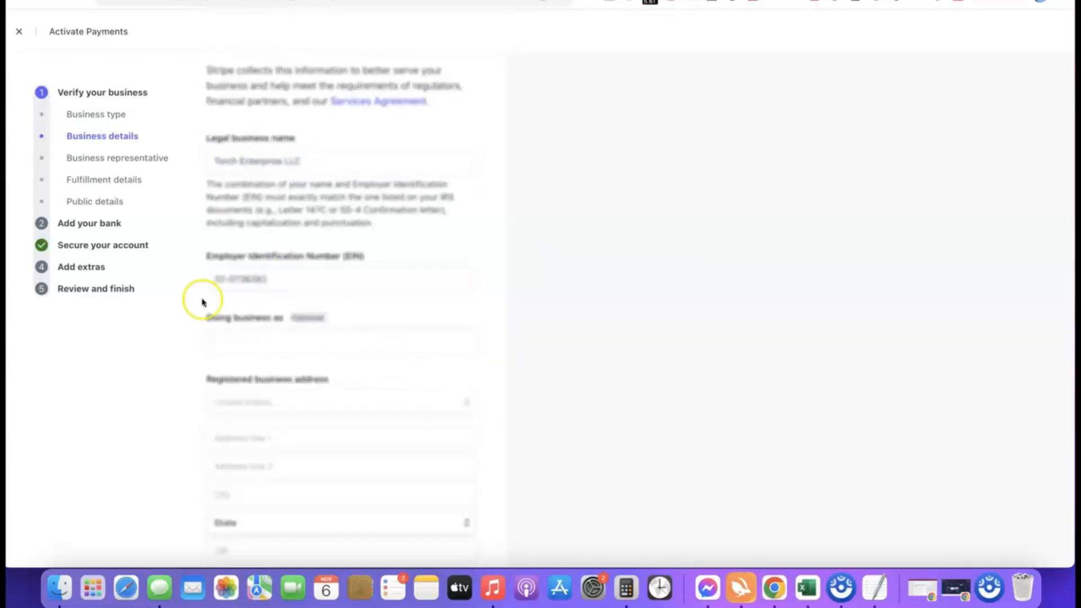
Autofill the registered business address fields
{"action": "scroll", "coordinate": [278, 295], "scroll_direction": "down", "scroll_amount": 3}
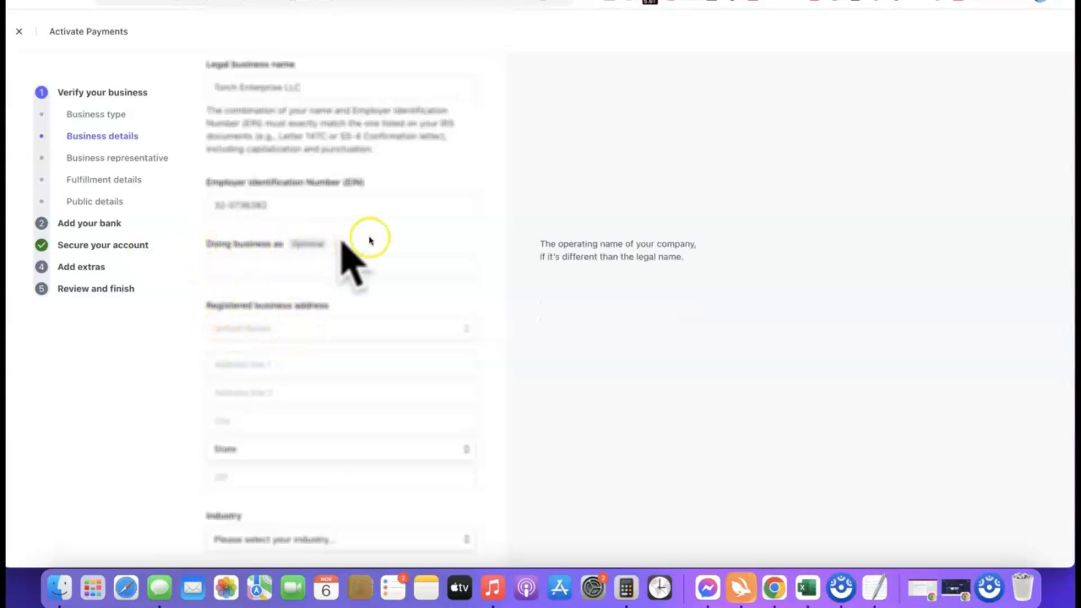
{"action": "scroll", "coordinate": [342, 227], "scroll_direction": "down", "scroll_amount": 1}
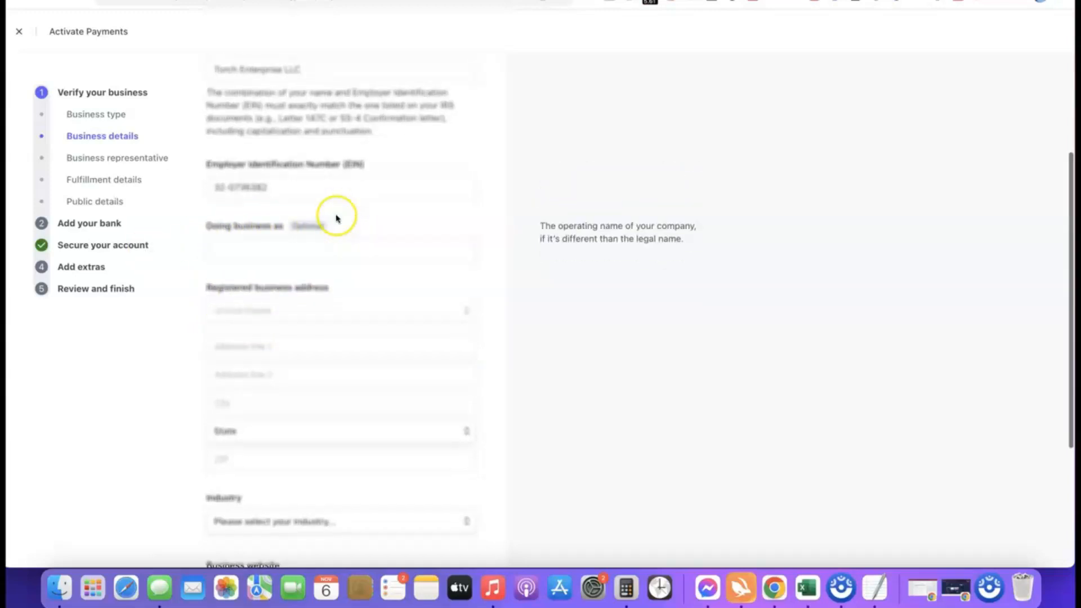
{"action": "scroll", "coordinate": [336, 214], "scroll_direction": "down", "scroll_amount": 2}
{"action": "left_click", "coordinate": [232, 285]}
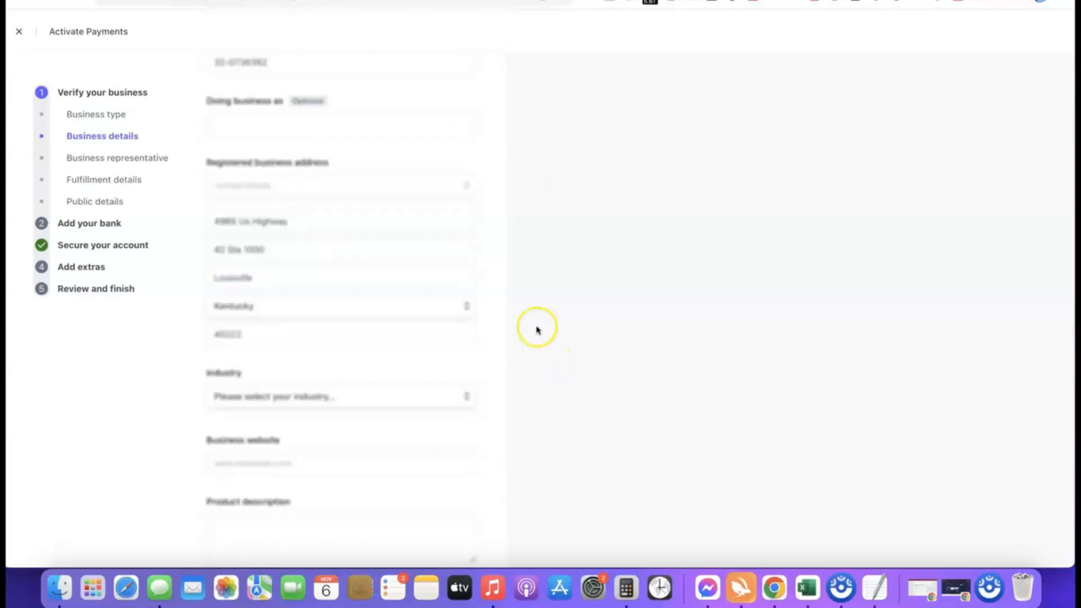
{"action": "scroll", "coordinate": [497, 313], "scroll_direction": "down", "scroll_amount": 4}
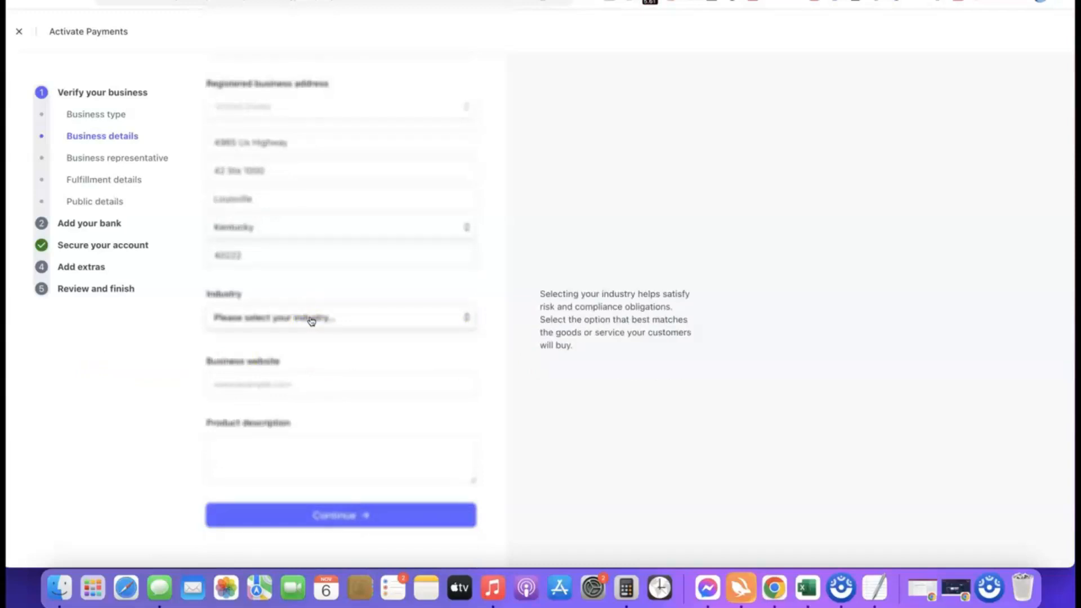
Set industry to Other digital goods, paste the website and product description, then continue
{"action": "left_click", "coordinate": [311, 321]}
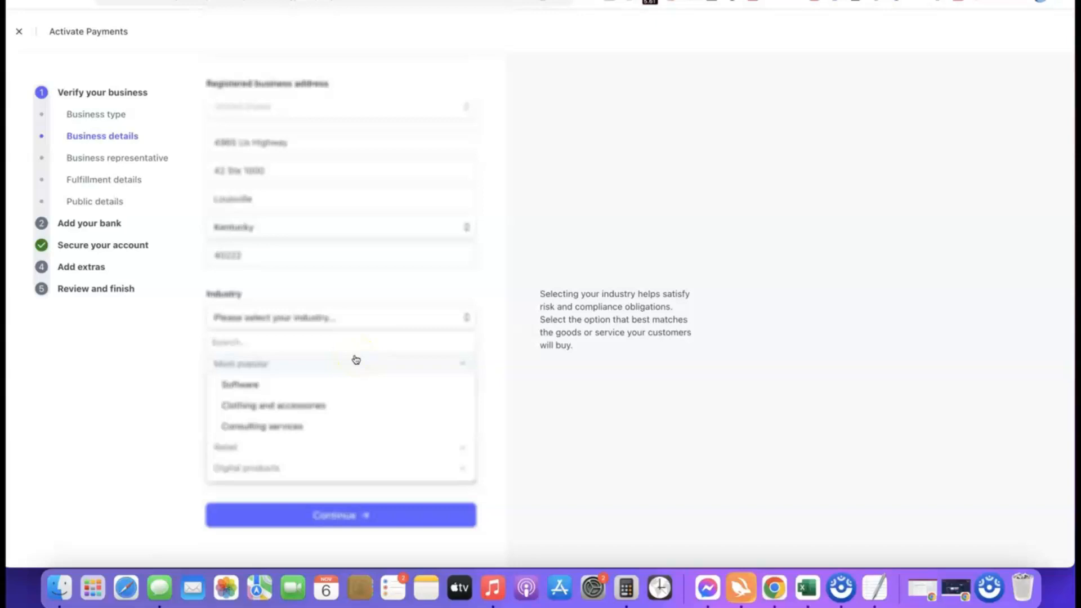
{"action": "left_click", "coordinate": [465, 344]}
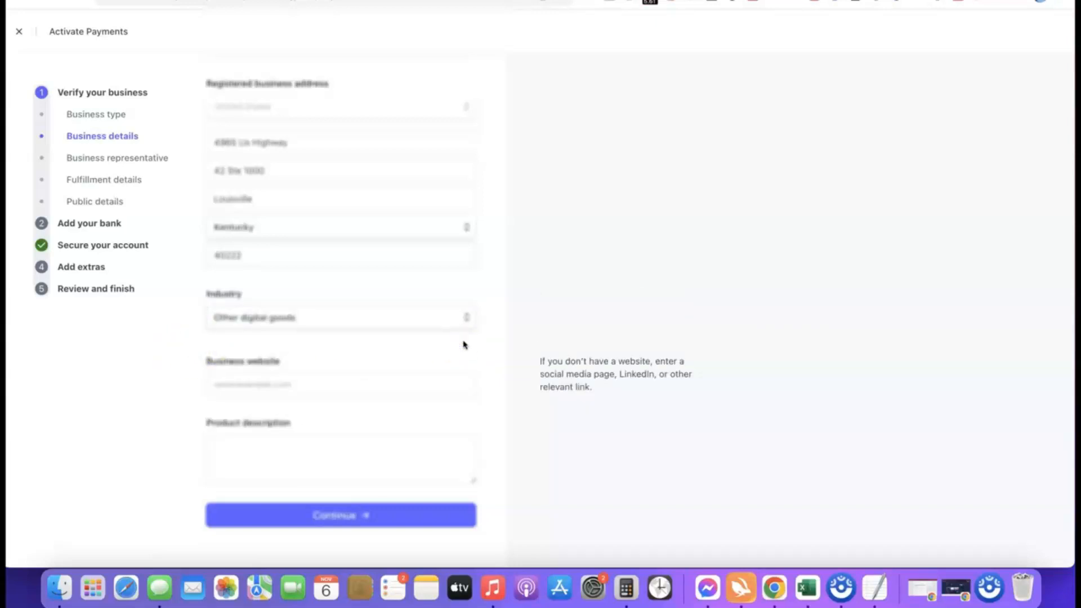
{"action": "left_click", "coordinate": [326, 386]}
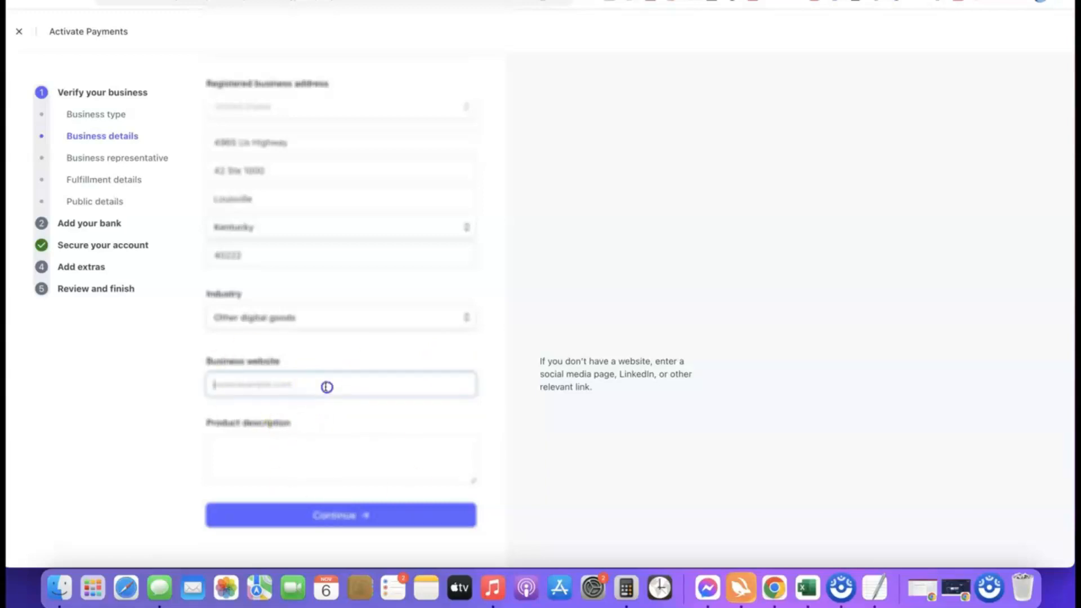
{"action": "type", "text": "https://affiliatebloggingblueprint.com/"}
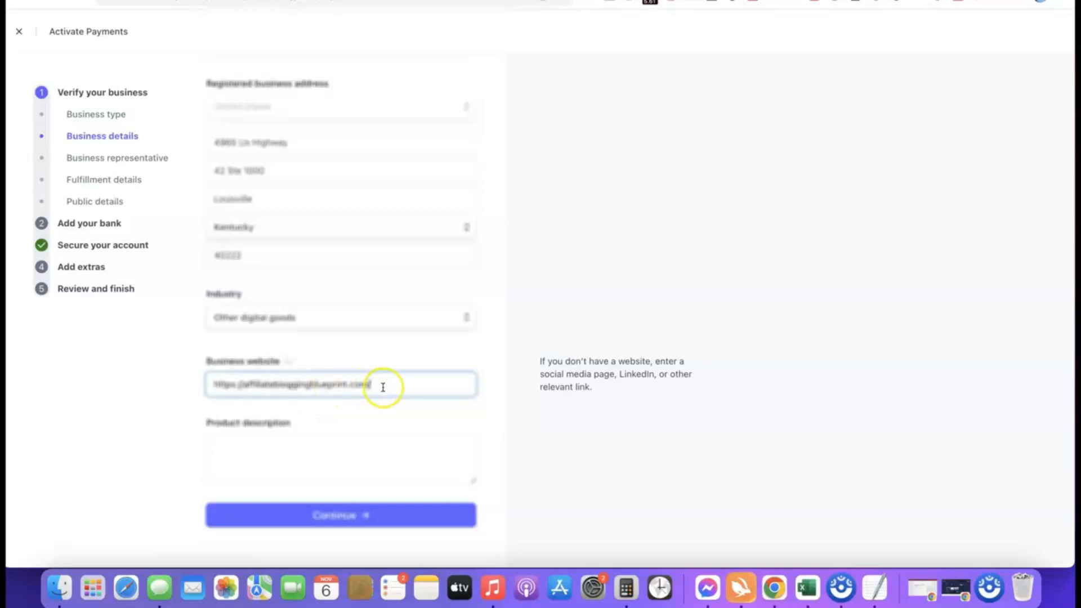
{"action": "left_click", "coordinate": [124, 393]}
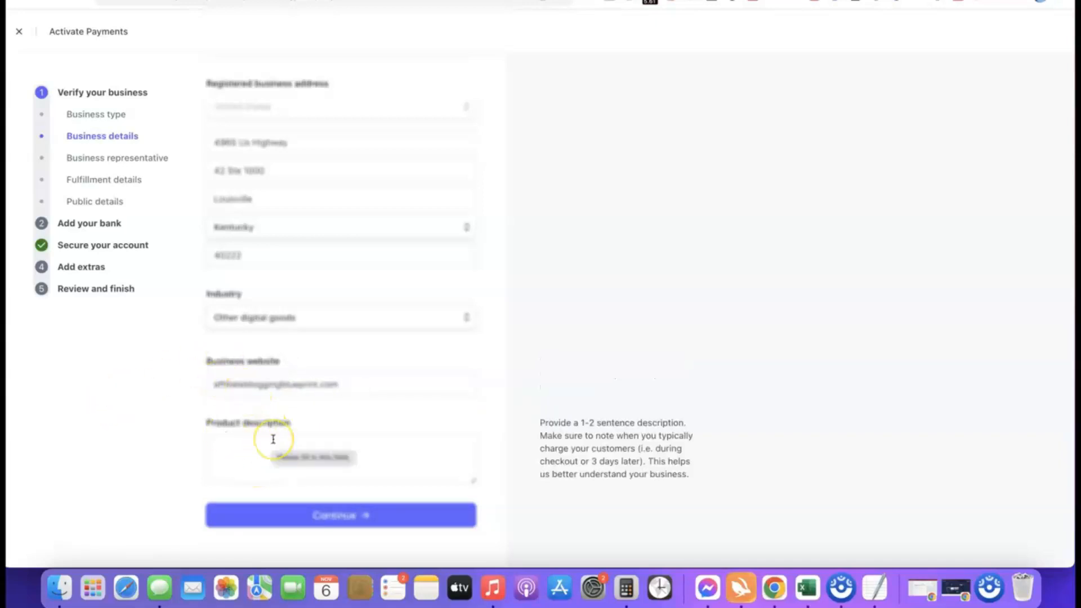
{"action": "type", "text": "Our product is a digital course training we sell to our site visitors."}
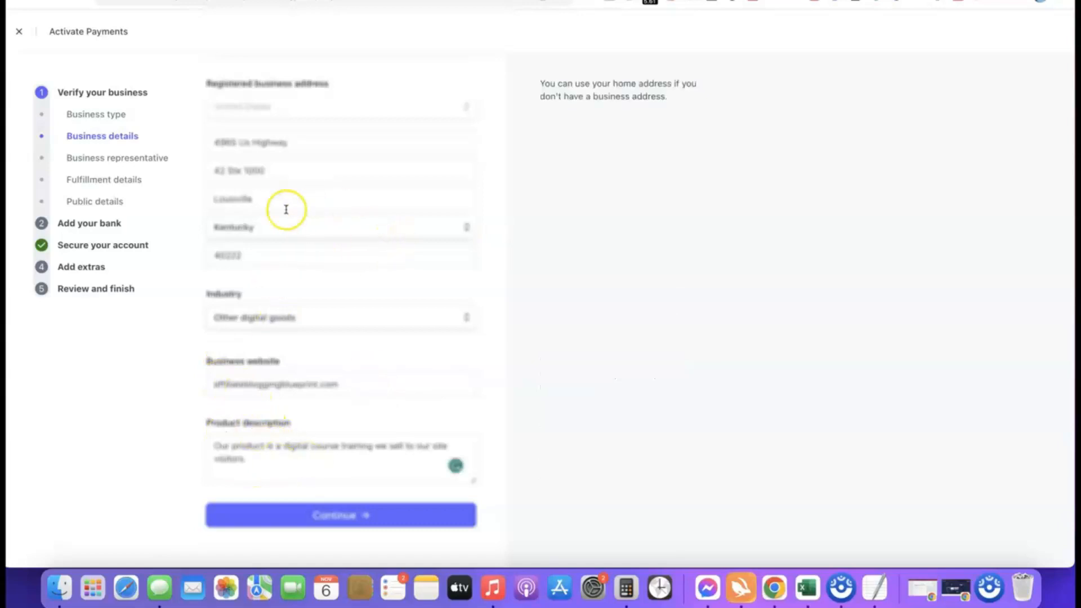
{"action": "left_click", "coordinate": [325, 517]}
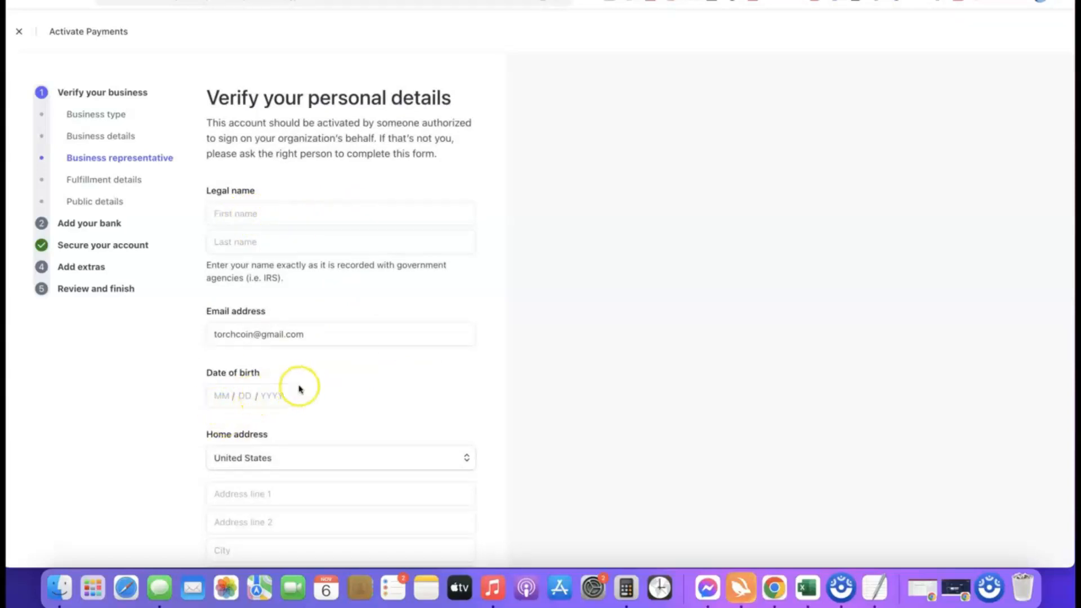
Keep United States as the home address country on the representative's personal details form
{"action": "scroll", "coordinate": [300, 389], "scroll_direction": "down", "scroll_amount": 1}
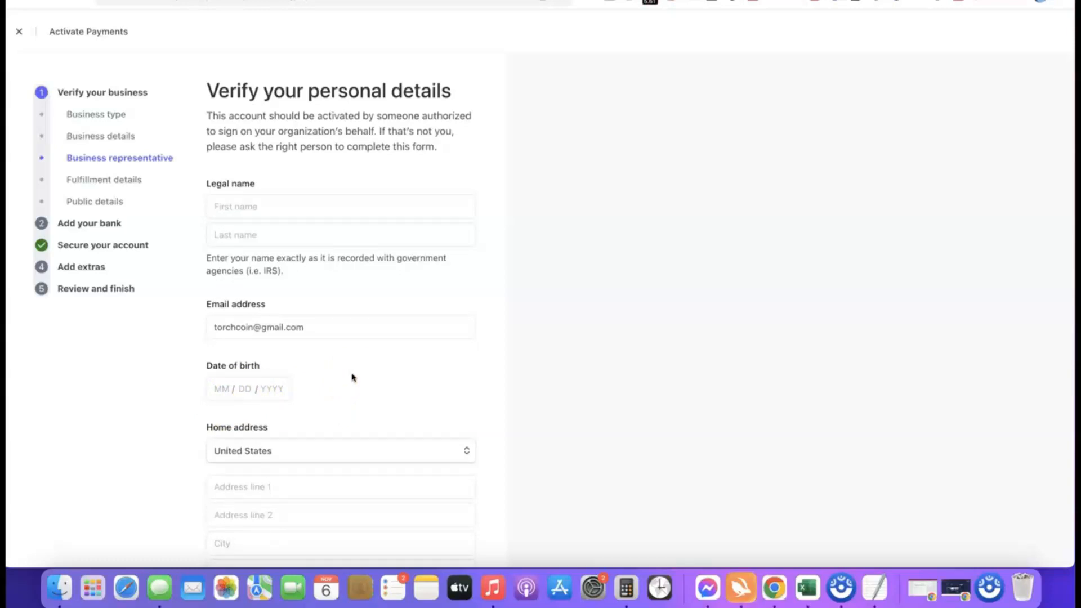
{"action": "scroll", "coordinate": [370, 394], "scroll_direction": "down", "scroll_amount": 5}
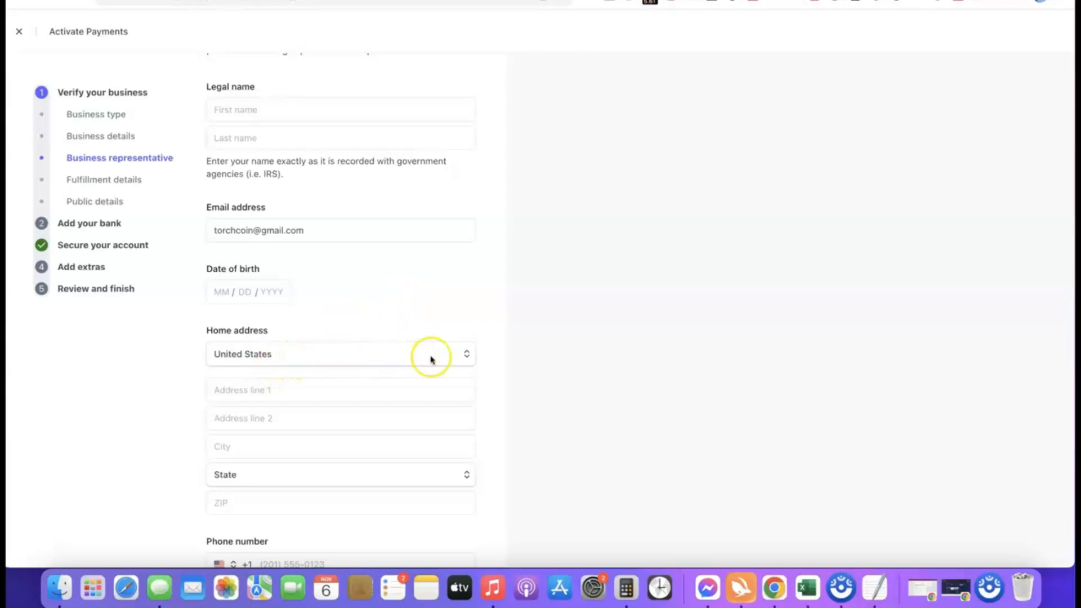
{"action": "left_click", "coordinate": [464, 355]}
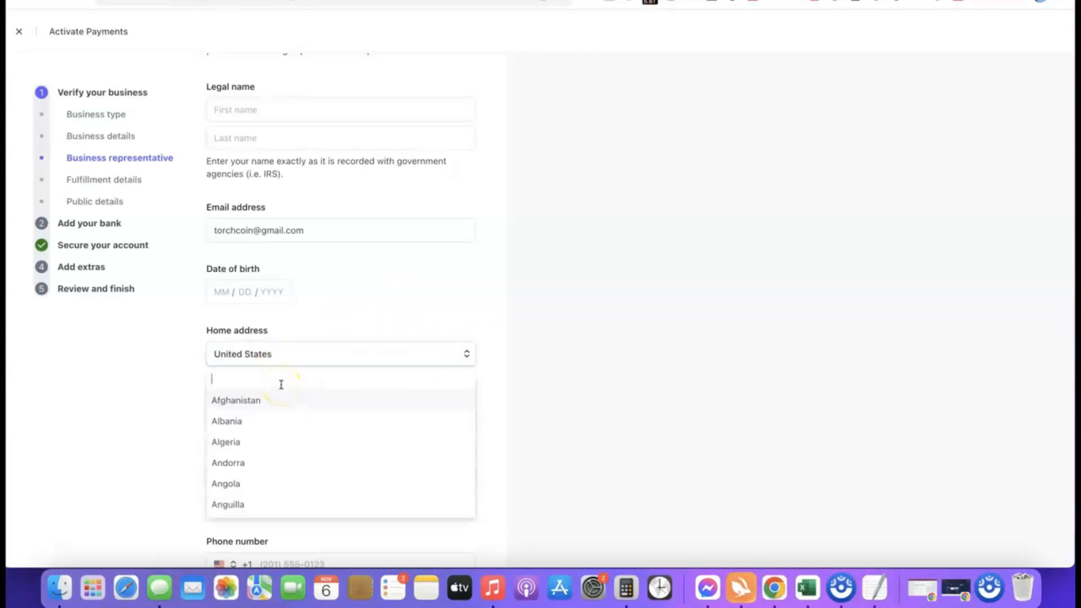
{"action": "left_click", "coordinate": [333, 345]}
{"action": "scroll", "coordinate": [333, 344], "scroll_direction": "down", "scroll_amount": 1}
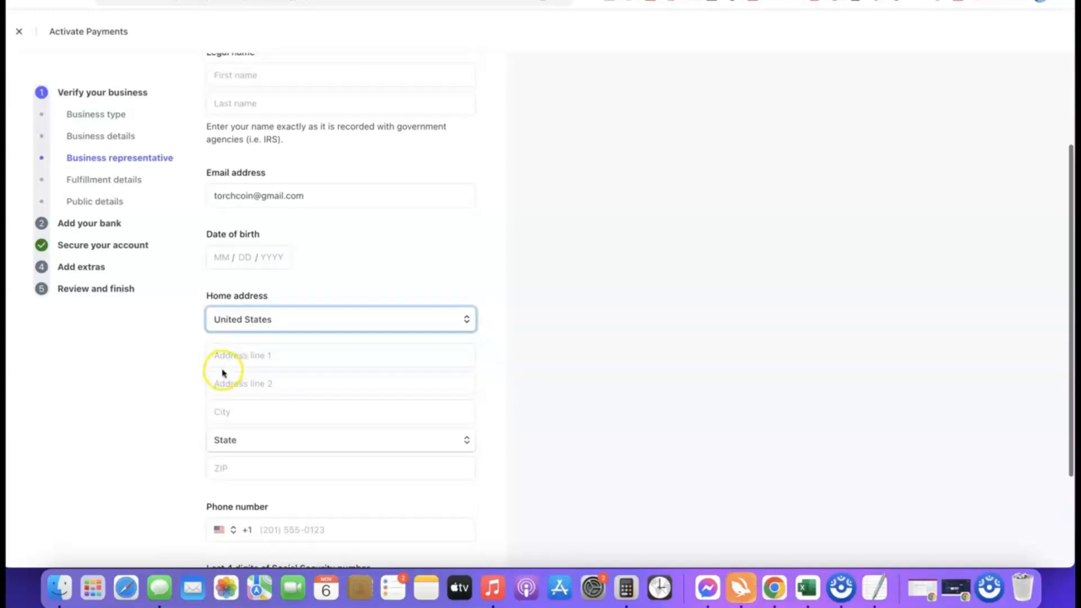
{"action": "scroll", "coordinate": [359, 372], "scroll_direction": "down", "scroll_amount": 2}
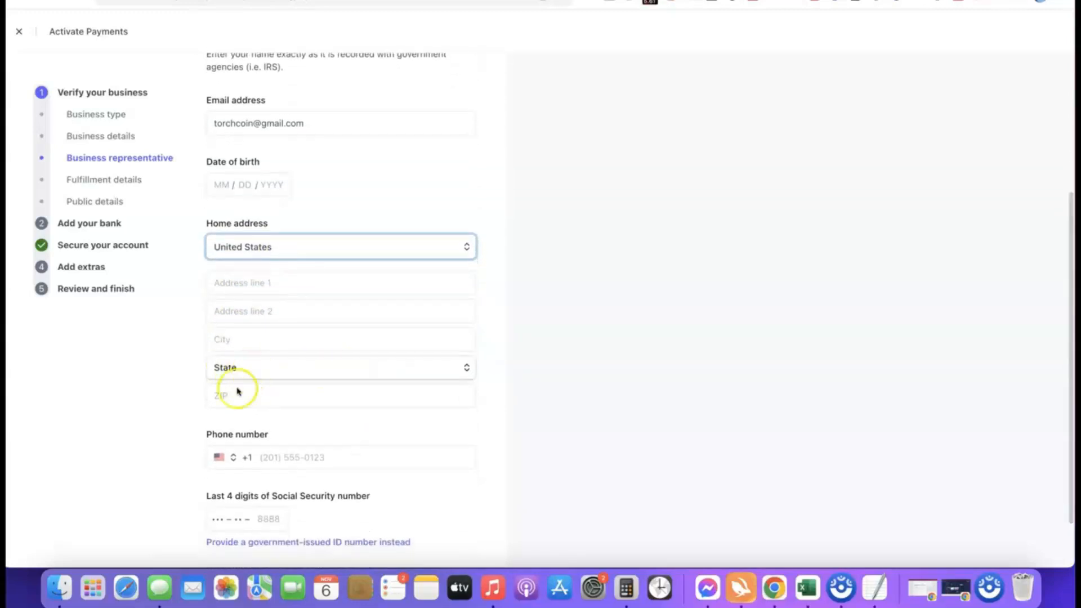
{"action": "scroll", "coordinate": [344, 387], "scroll_direction": "down", "scroll_amount": 1}
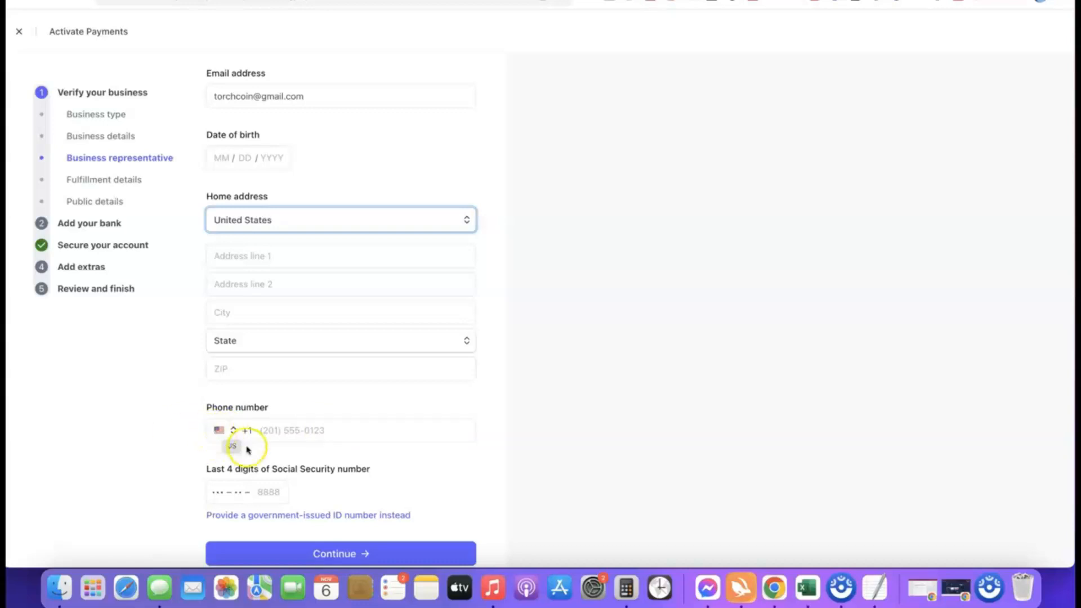
Switch the representative's SSN field from the last 4 digits to the full government-issued ID number
{"action": "left_click", "coordinate": [224, 431]}
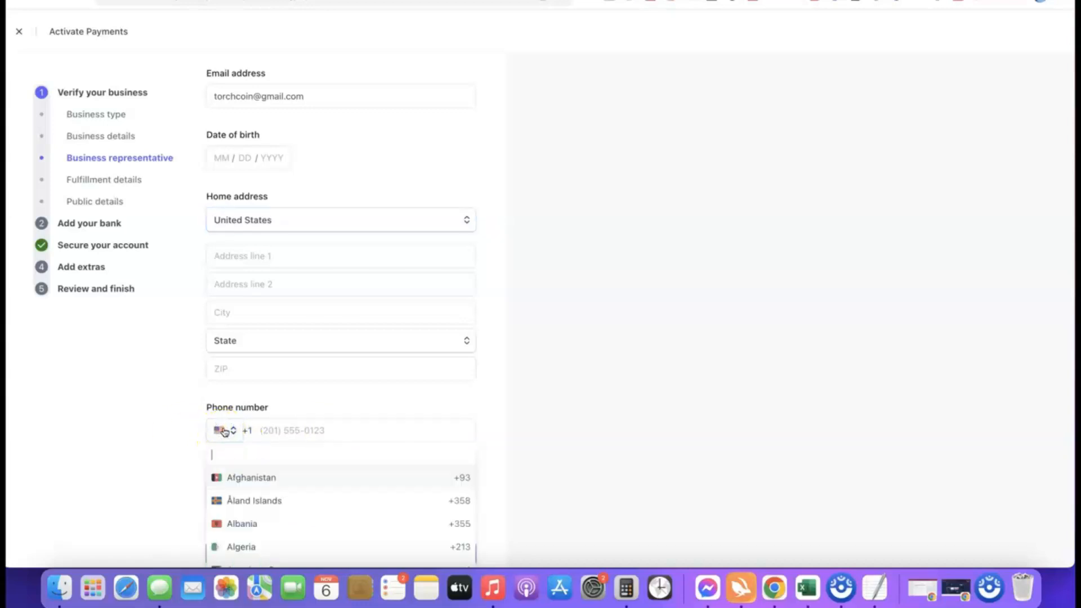
{"action": "left_click", "coordinate": [498, 439]}
{"action": "scroll", "coordinate": [446, 425], "scroll_direction": "down", "scroll_amount": 1}
{"action": "scroll", "coordinate": [446, 425], "scroll_direction": "down", "scroll_amount": 1}
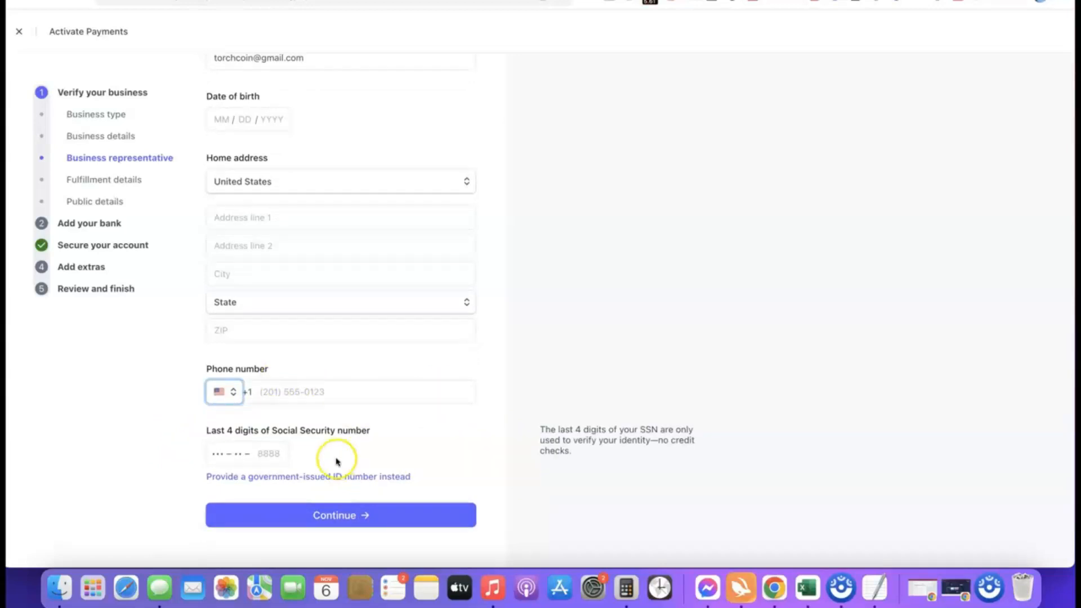
{"action": "scroll", "coordinate": [188, 437], "scroll_direction": "up", "scroll_amount": 5}
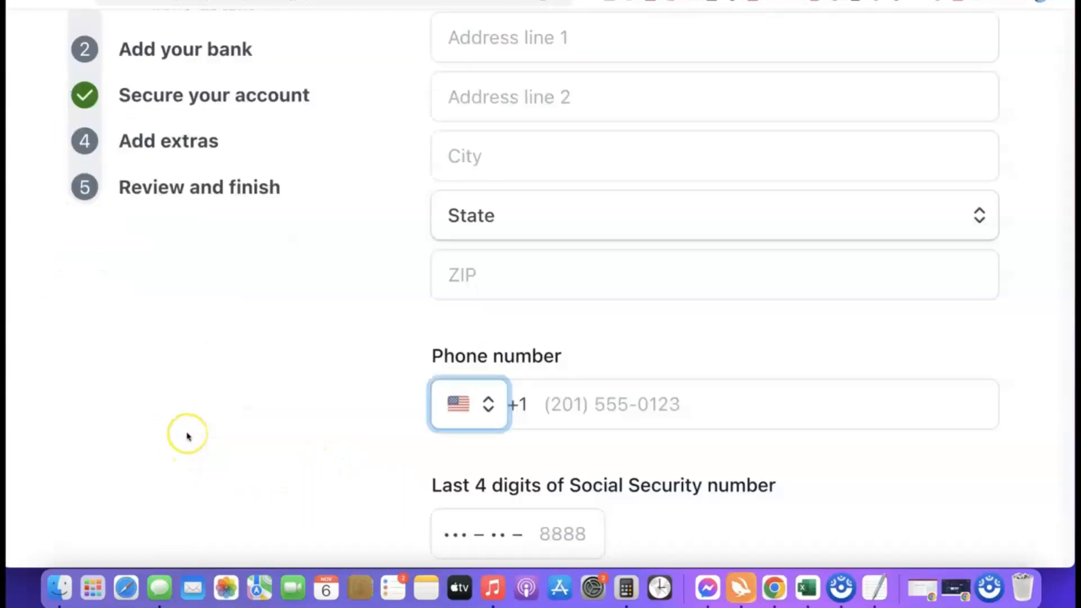
{"action": "scroll", "coordinate": [194, 436], "scroll_direction": "right", "scroll_amount": 5}
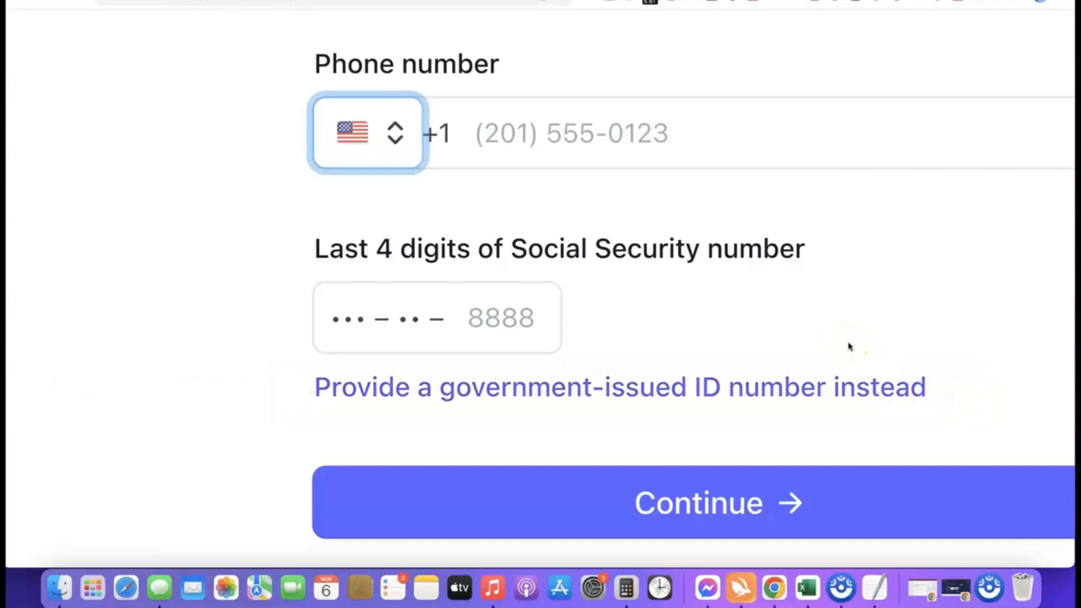
{"action": "left_click", "coordinate": [603, 389]}
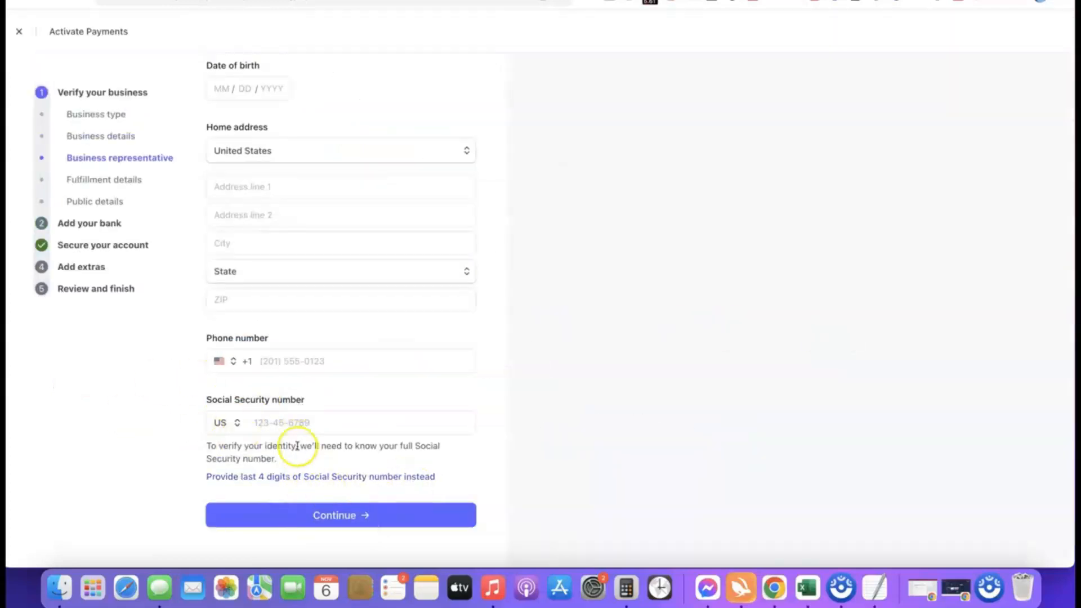
Change the ID number country from US to NG (Nigeria)
{"action": "left_click", "coordinate": [232, 423]}
{"action": "left_click", "coordinate": [232, 423]}
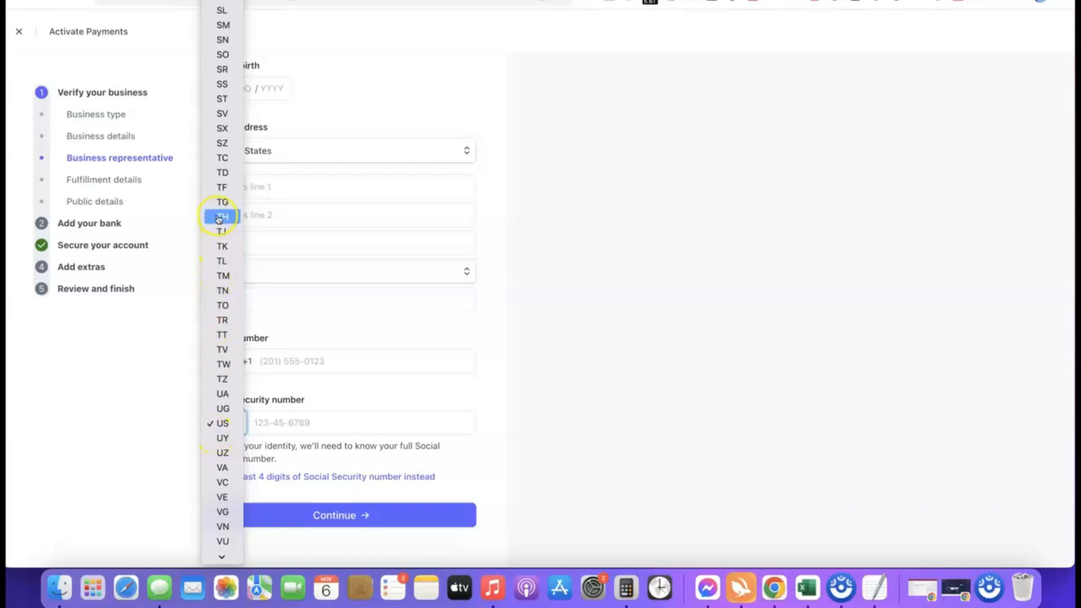
{"action": "scroll", "coordinate": [220, 220], "scroll_direction": "down", "scroll_amount": 1}
{"action": "scroll", "coordinate": [221, 234], "scroll_direction": "down", "scroll_amount": 1}
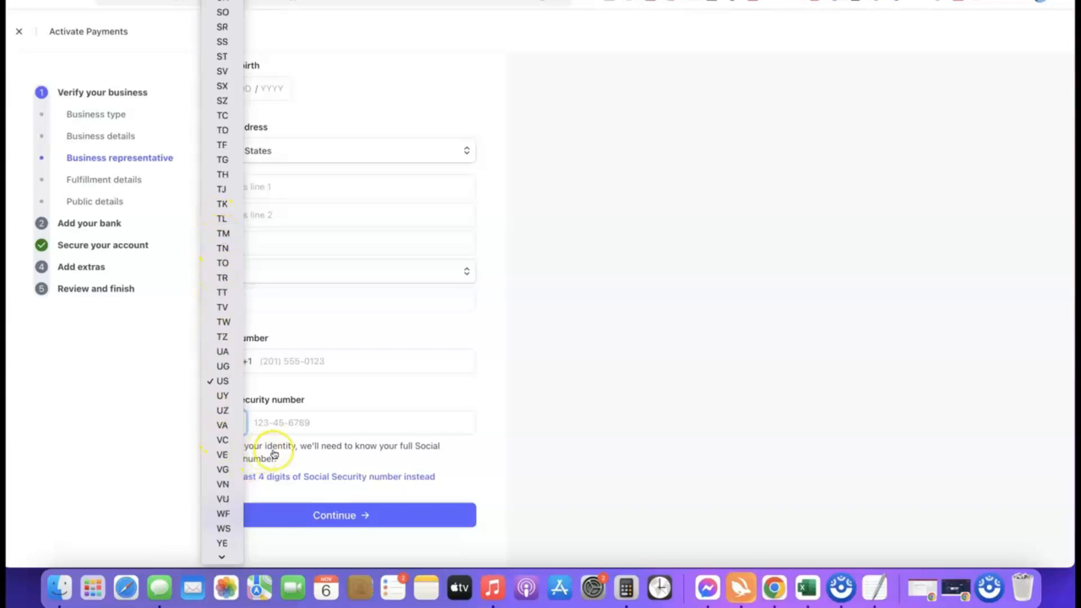
{"action": "left_click", "coordinate": [488, 421]}
{"action": "left_click", "coordinate": [238, 425]}
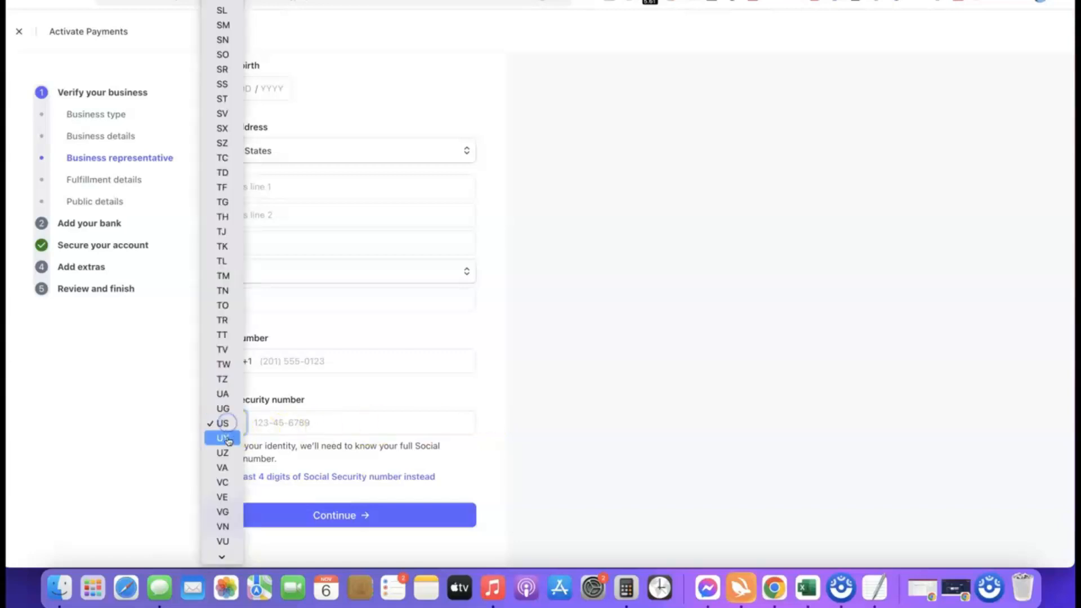
{"action": "scroll", "coordinate": [226, 394], "scroll_direction": "down", "scroll_amount": 6}
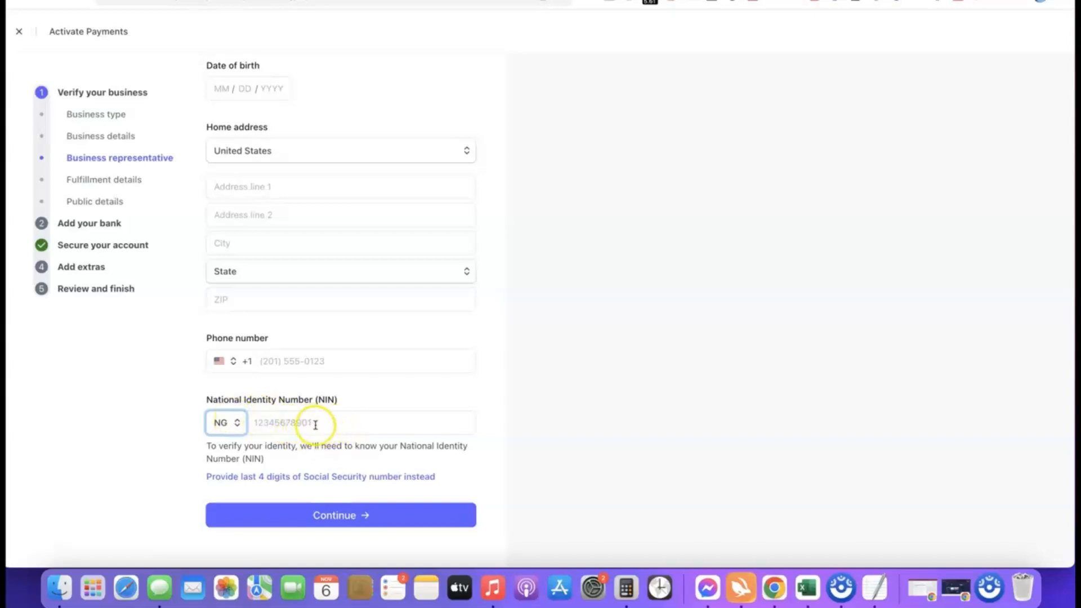
Set the phone country code to Nigeria (+234) and submit the representative details
{"action": "left_click", "coordinate": [220, 361]}
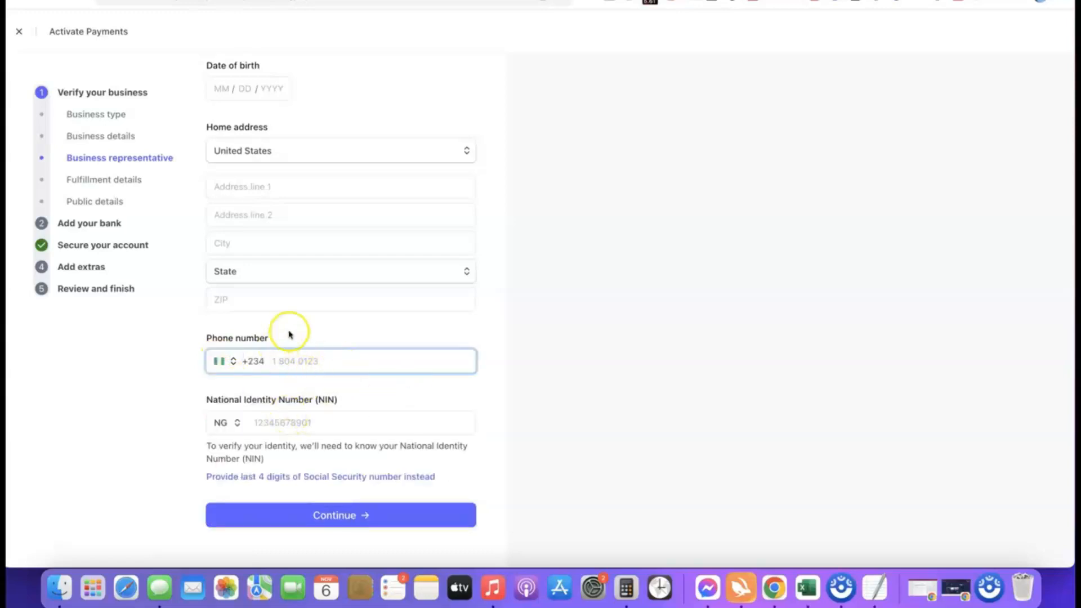
{"action": "scroll", "coordinate": [321, 296], "scroll_direction": "up", "scroll_amount": 3}
{"action": "scroll", "coordinate": [383, 251], "scroll_direction": "down", "scroll_amount": 3}
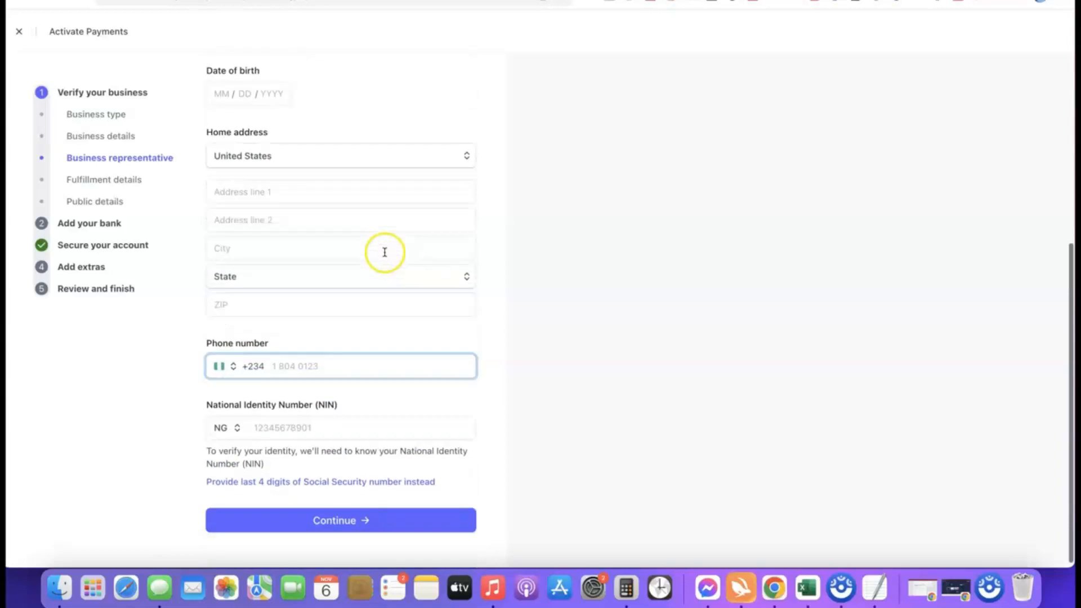
{"action": "left_click", "coordinate": [334, 519]}
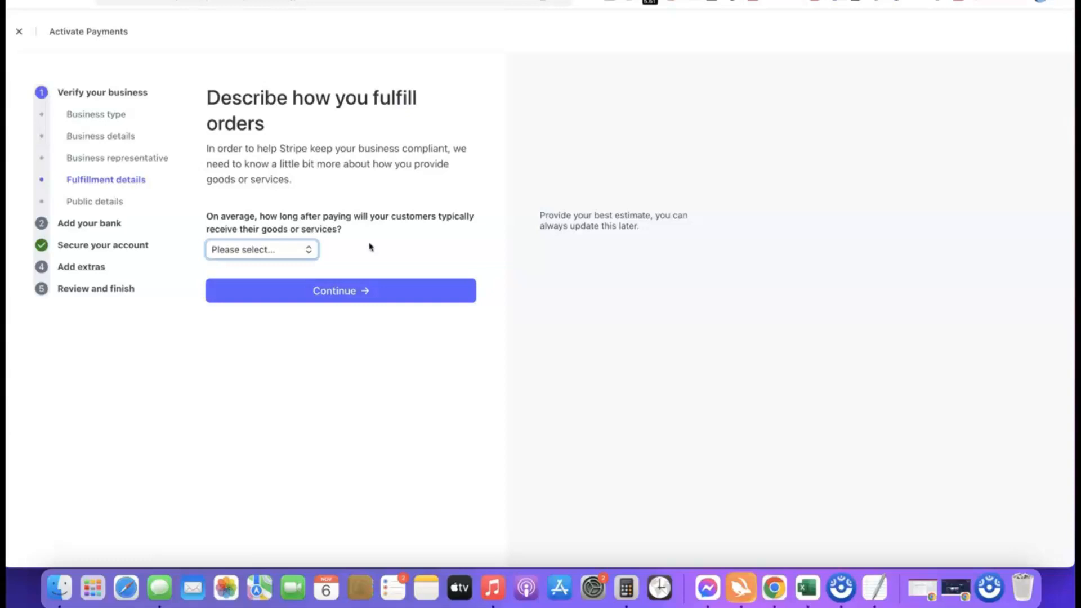
Set the order delivery time to 'Within one day' and continue
{"action": "left_click", "coordinate": [284, 257]}
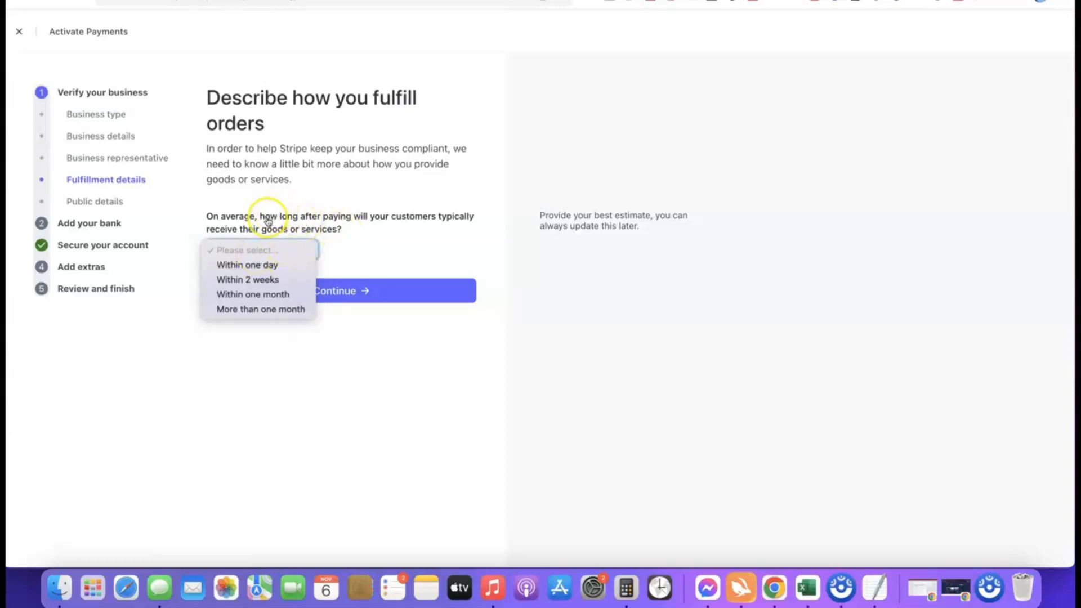
{"action": "left_click", "coordinate": [262, 282]}
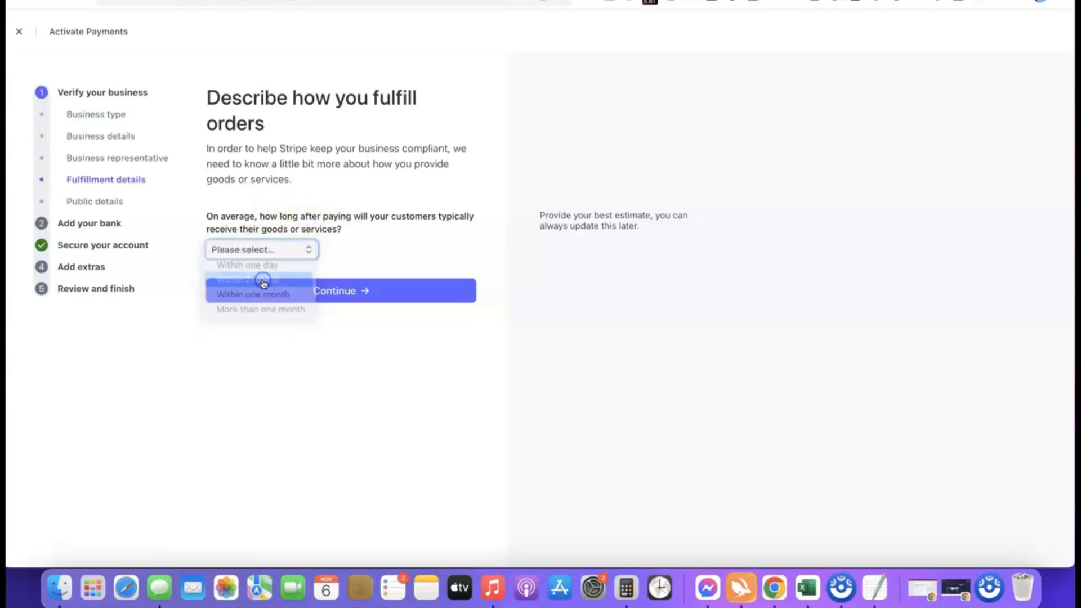
{"action": "left_click", "coordinate": [281, 251]}
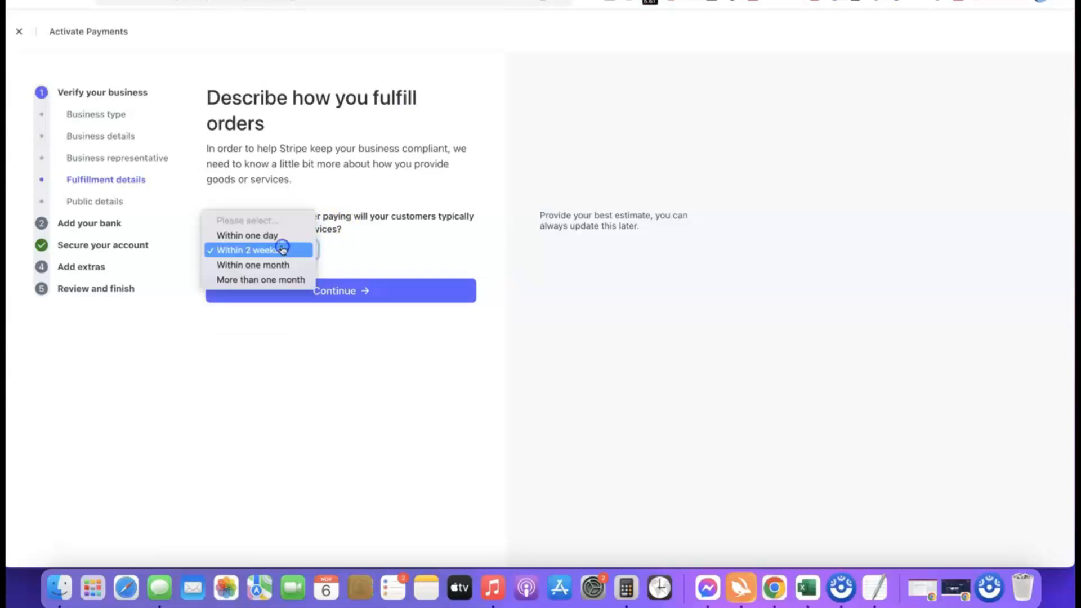
{"action": "left_click", "coordinate": [254, 235]}
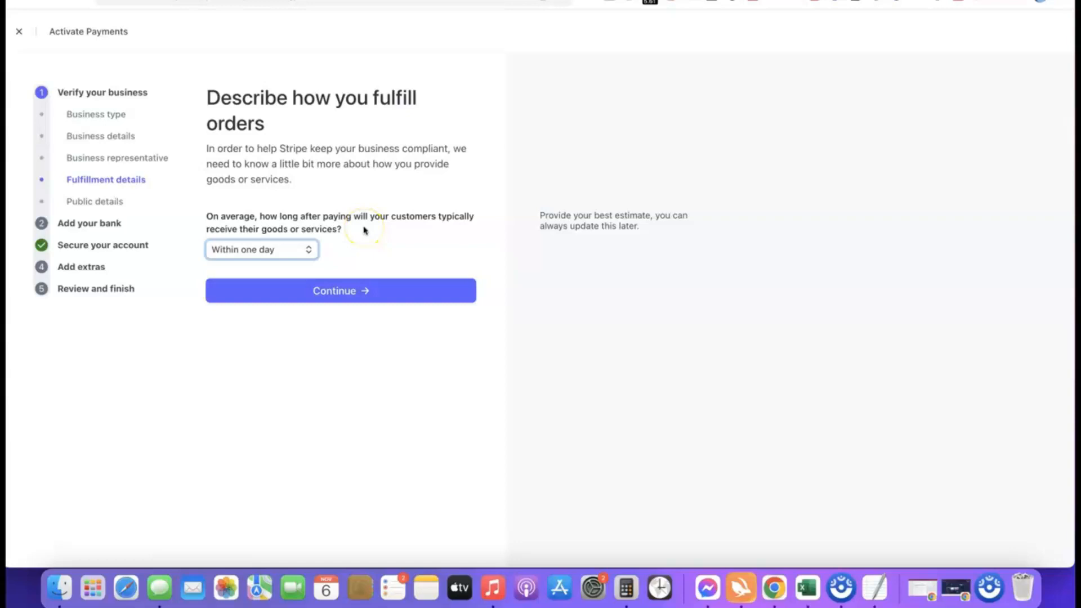
{"action": "left_click", "coordinate": [336, 291]}
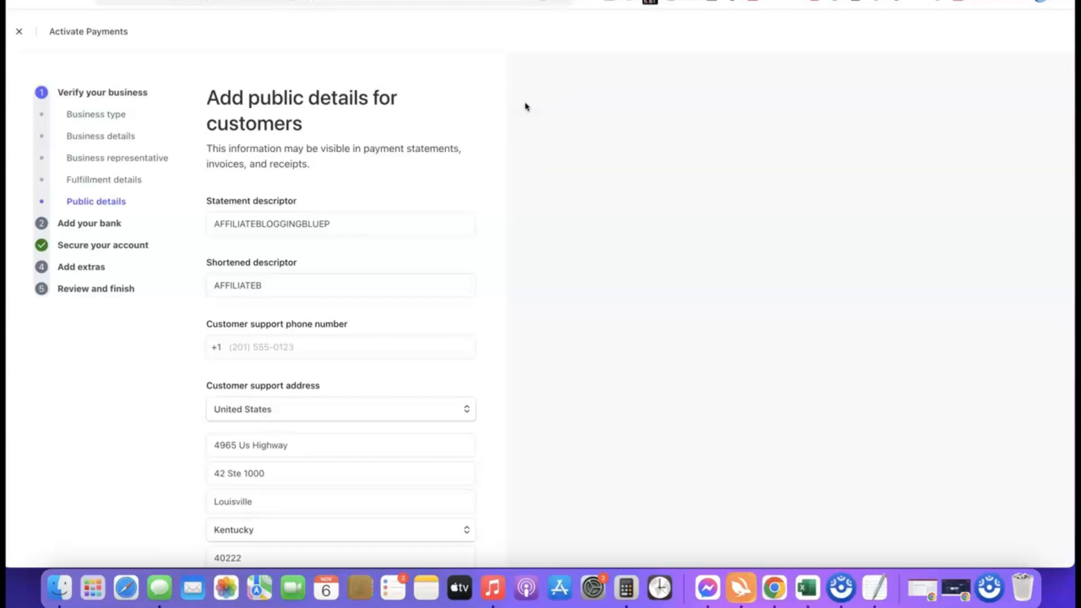
Keep descriptors AFFILIATEBLOGGINGBLUEP and AFFILIATEB and the Louisville, Kentucky support address, then continue
{"action": "mouse_move", "coordinate": [402, 189]}
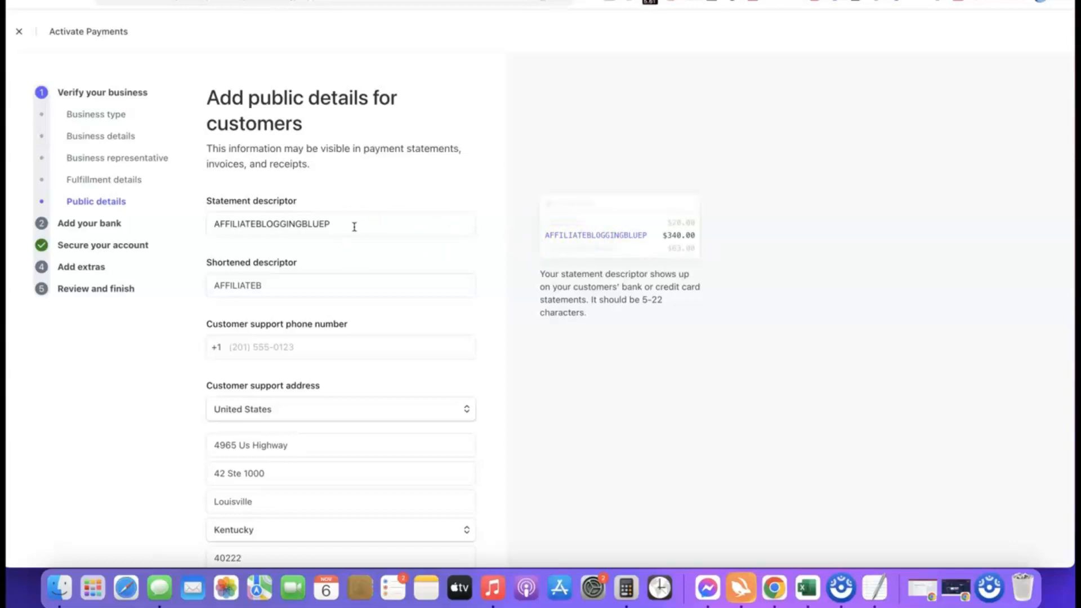
{"action": "left_click", "coordinate": [297, 291]}
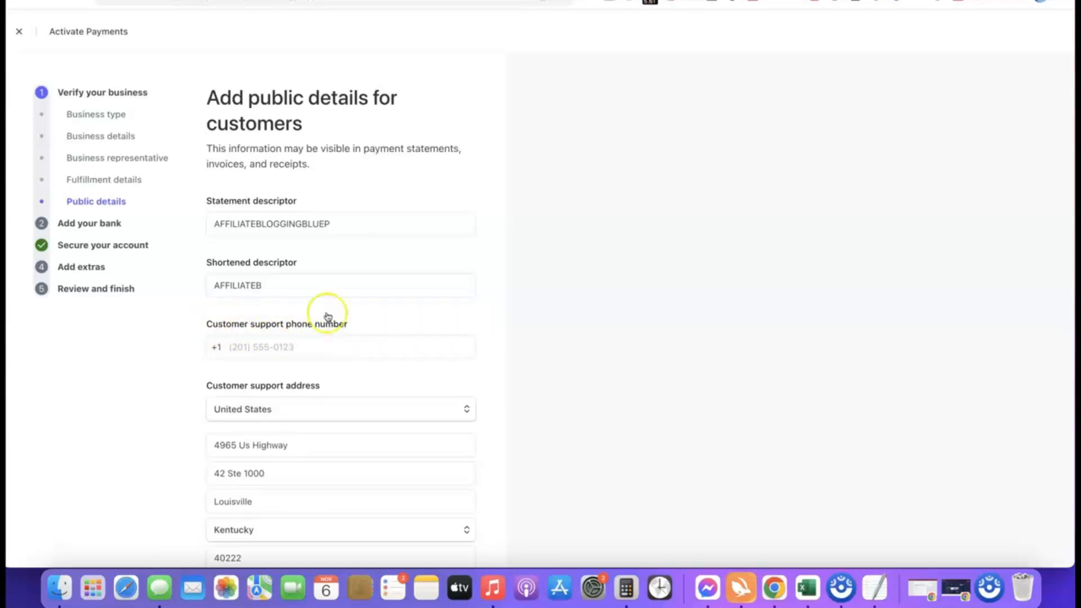
{"action": "scroll", "coordinate": [272, 233], "scroll_direction": "down", "scroll_amount": 3}
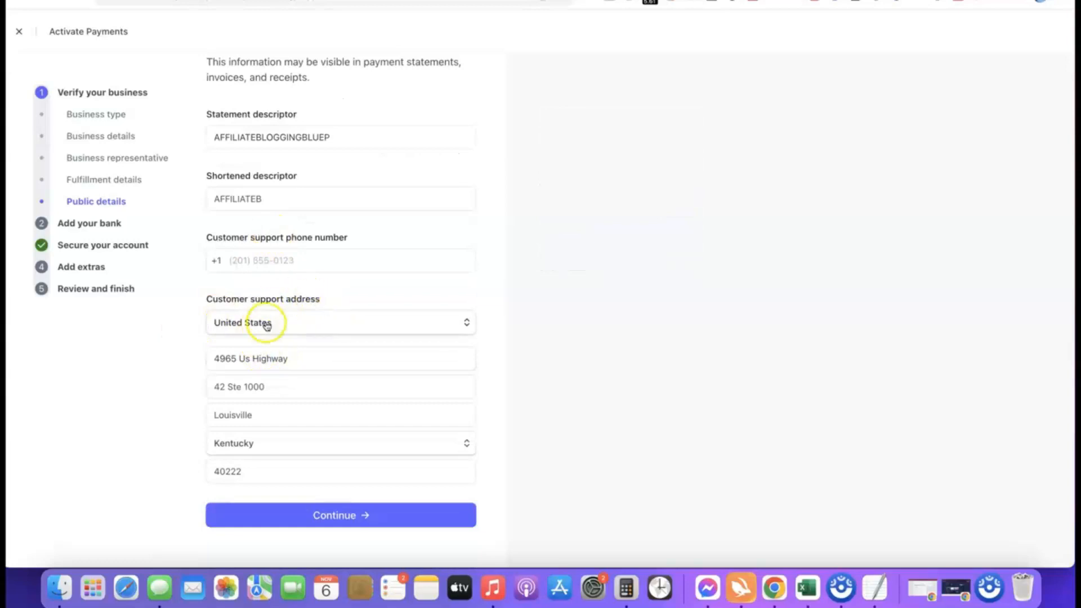
{"action": "scroll", "coordinate": [289, 336], "scroll_direction": "up", "scroll_amount": 3}
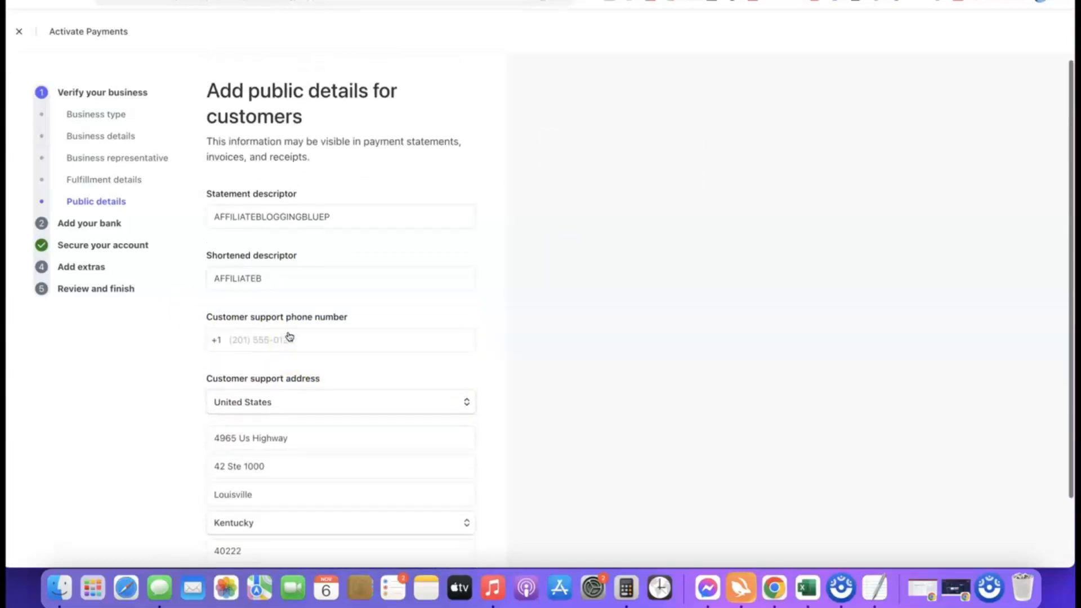
{"action": "mouse_move", "coordinate": [285, 213]}
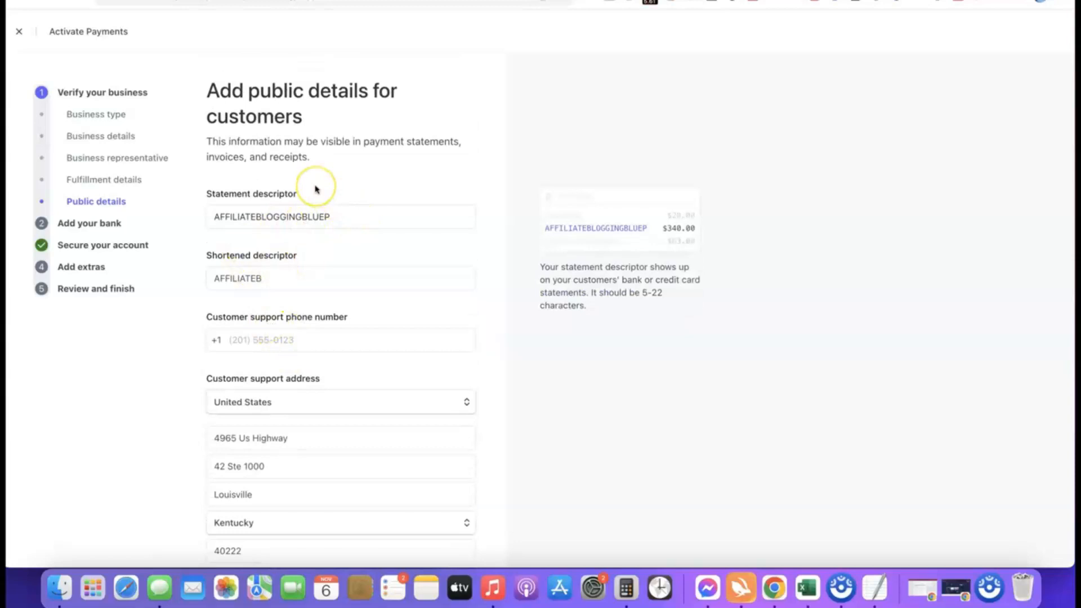
{"action": "scroll", "coordinate": [316, 189], "scroll_direction": "down", "scroll_amount": 3}
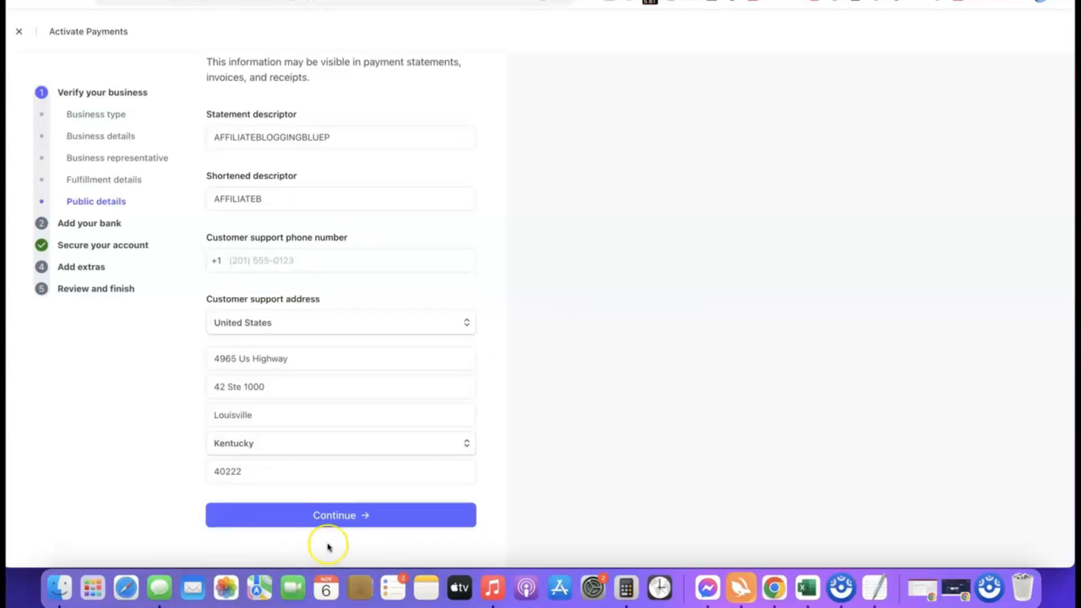
{"action": "left_click", "coordinate": [312, 515]}
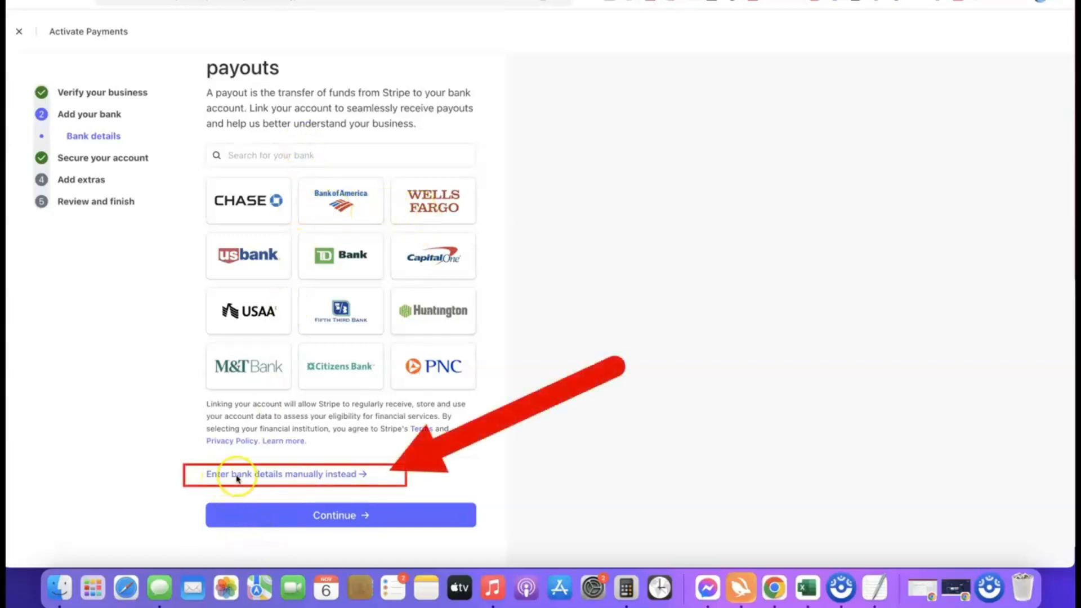
Enter the Bank of America routing and account numbers manually and save them
{"action": "left_click", "coordinate": [316, 475]}
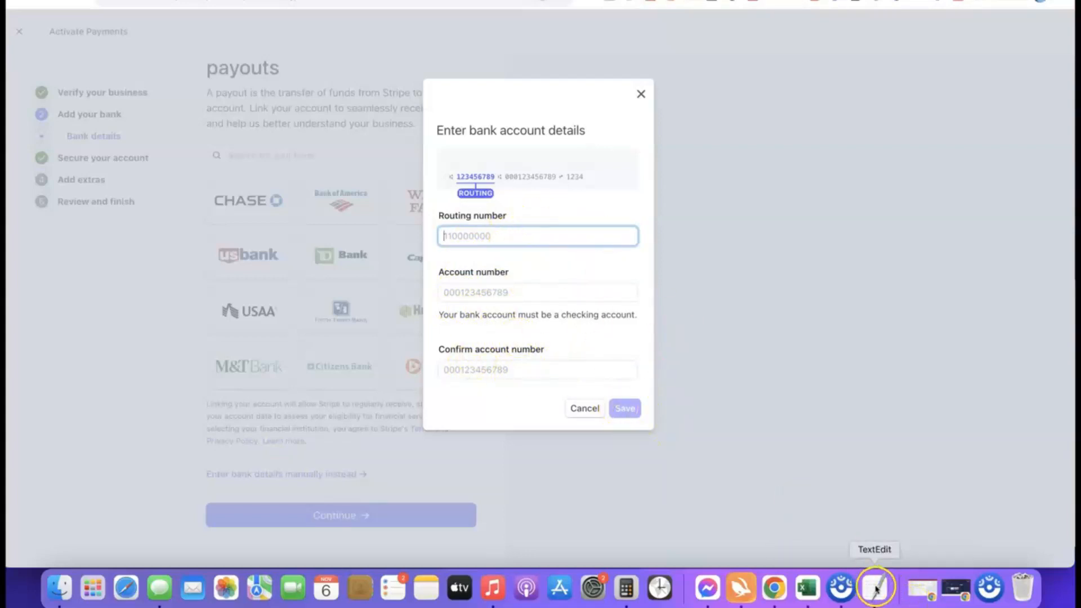
{"action": "type", "text": "061000052"}
{"action": "key", "text": "Tab"}
{"action": "key", "text": "Tab"}
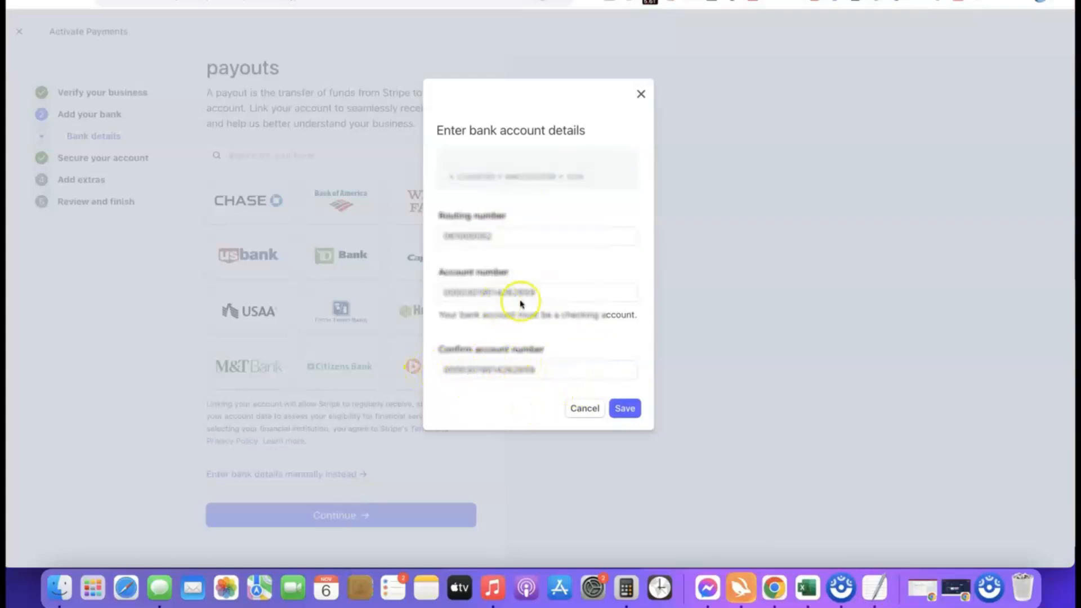
{"action": "left_click", "coordinate": [626, 409]}
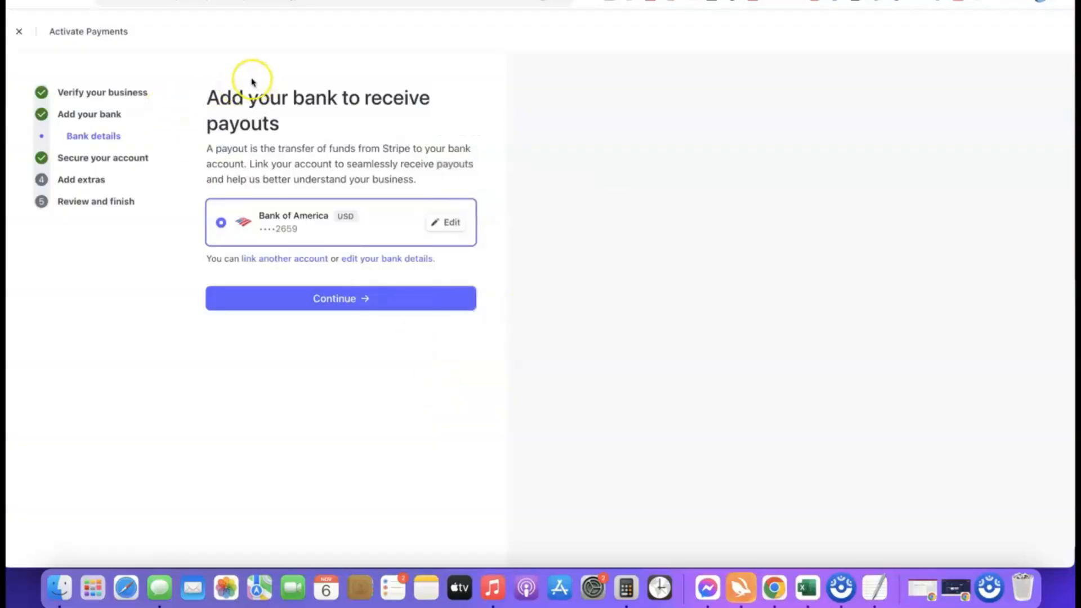
Confirm the payout bank and two-step authentication, skip sales tax, and decline climate contributions
{"action": "left_click", "coordinate": [347, 301]}
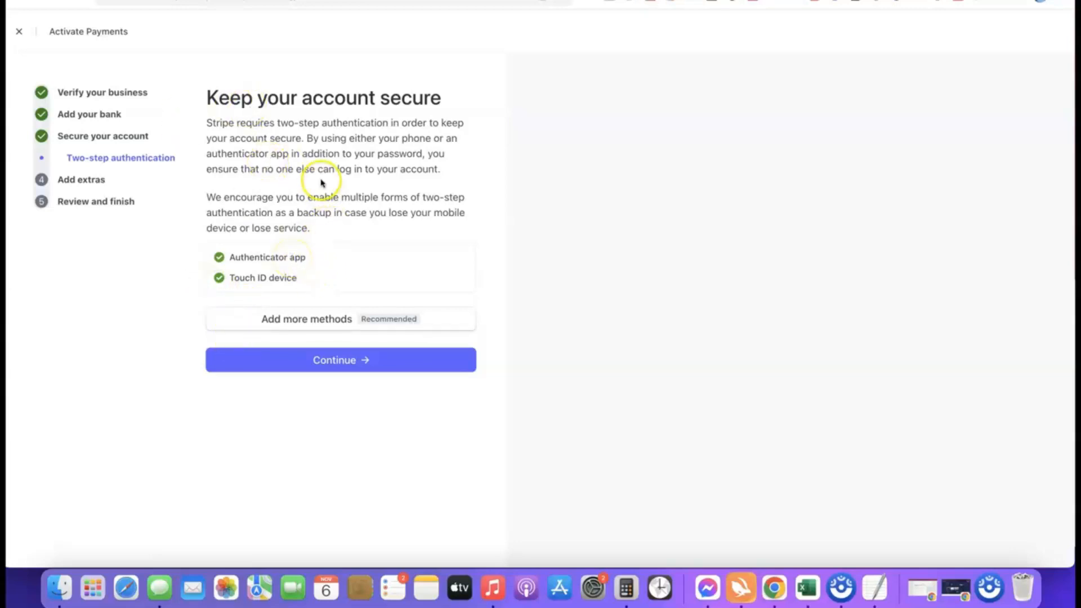
{"action": "left_click", "coordinate": [345, 362]}
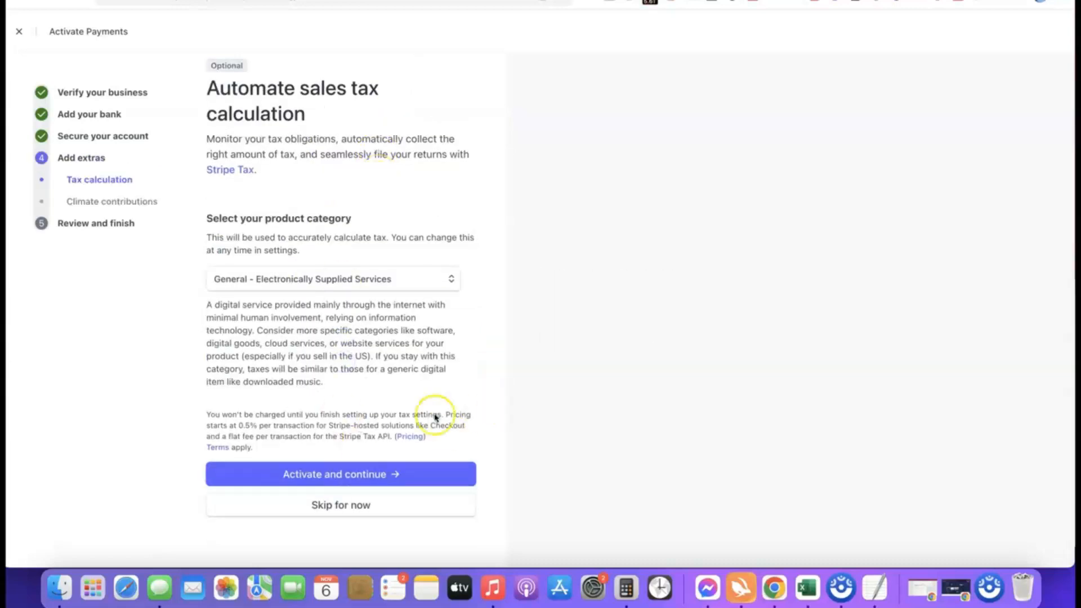
{"action": "left_click", "coordinate": [340, 508]}
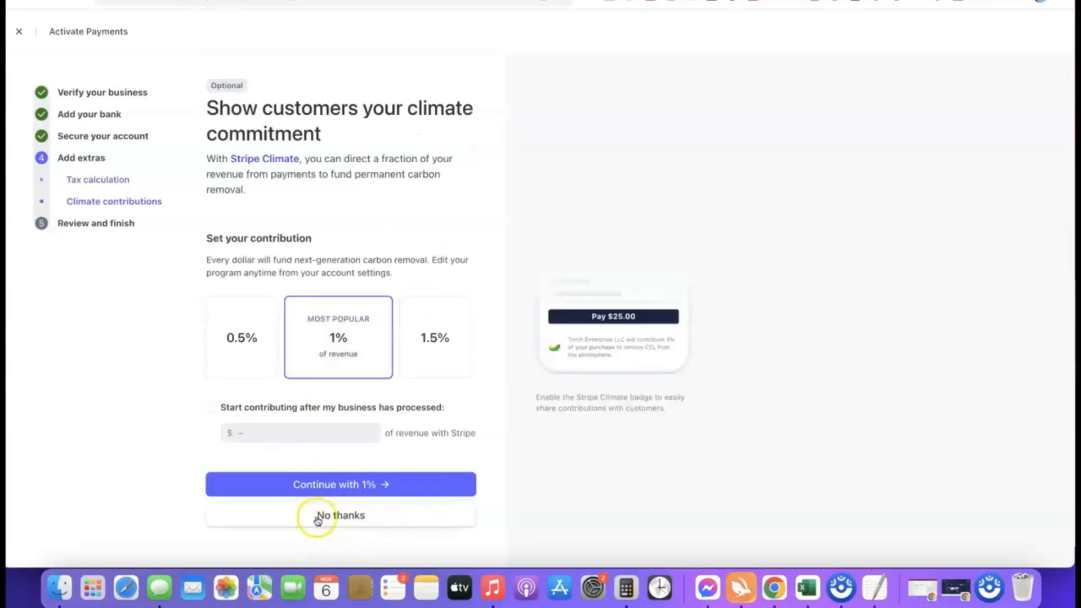
{"action": "left_click", "coordinate": [368, 519]}
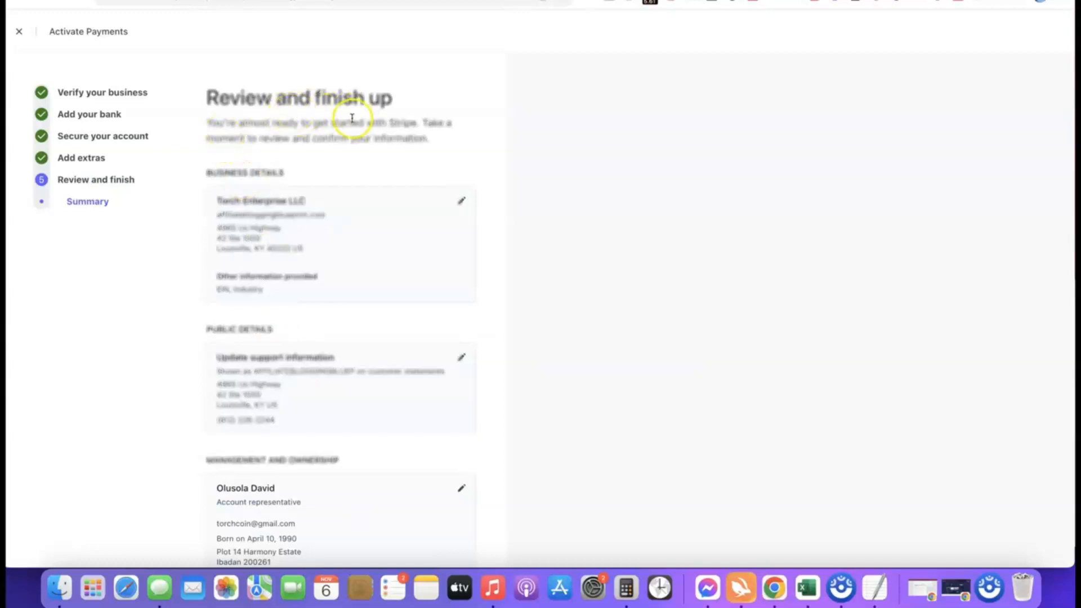
Look over the Review and finish up summary, then agree to the terms and submit
{"action": "scroll", "coordinate": [310, 86], "scroll_direction": "down", "scroll_amount": 5}
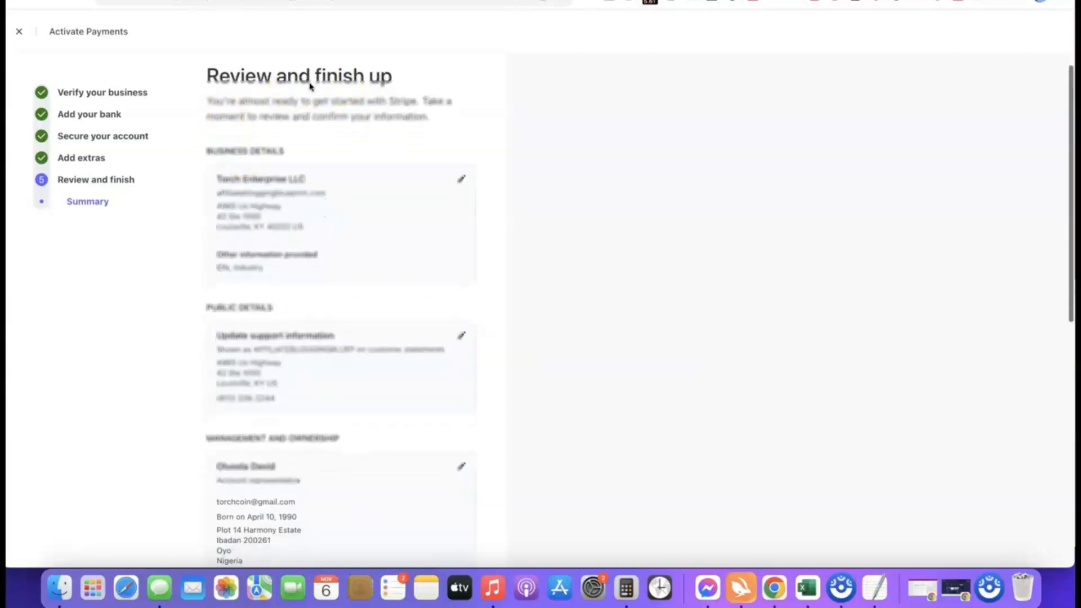
{"action": "scroll", "coordinate": [282, 82], "scroll_direction": "up", "scroll_amount": 2}
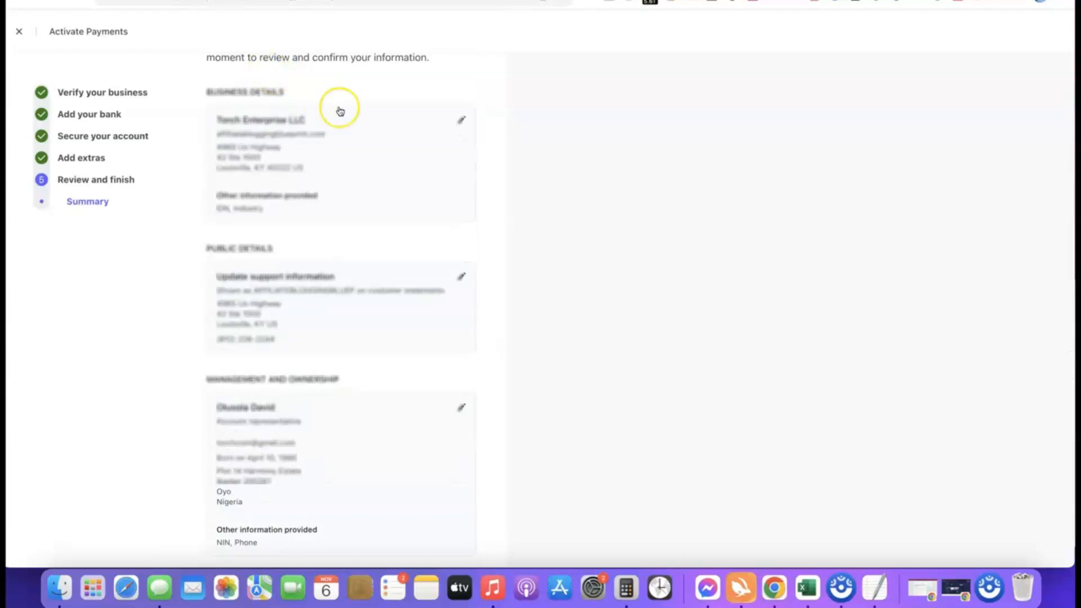
{"action": "scroll", "coordinate": [340, 111], "scroll_direction": "down", "scroll_amount": 15}
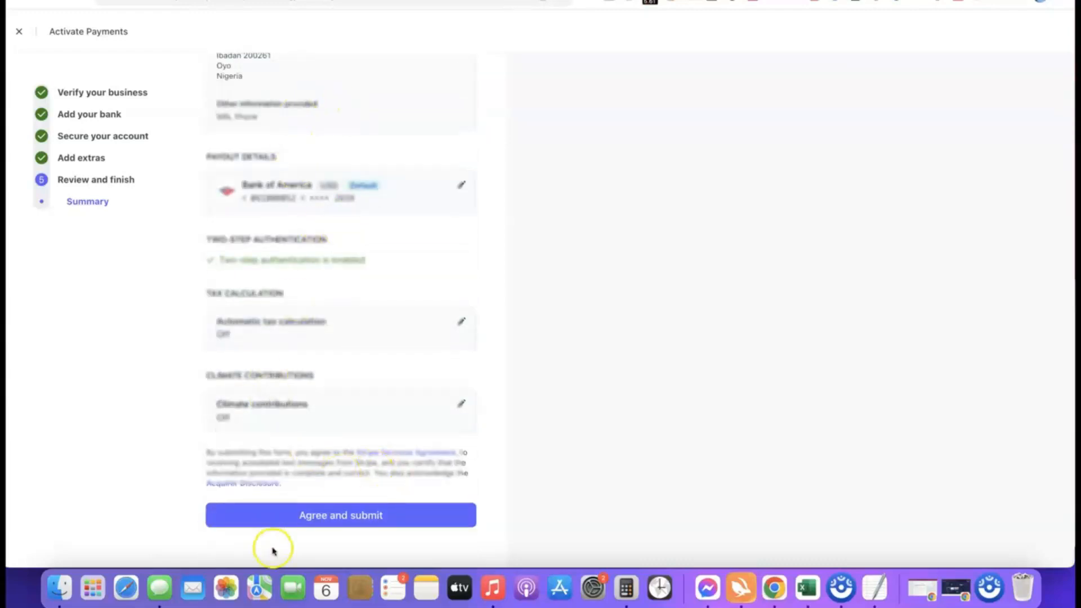
{"action": "left_click", "coordinate": [329, 513]}
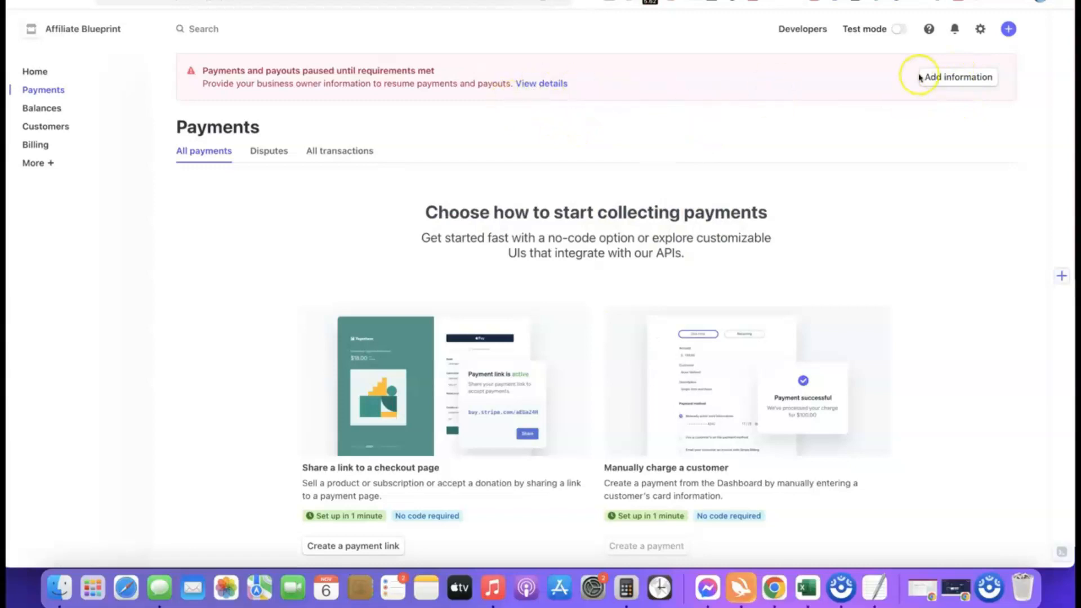
Choose Add information on the paused-payments banner and update the Management and ownership representative
{"action": "left_click", "coordinate": [937, 78]}
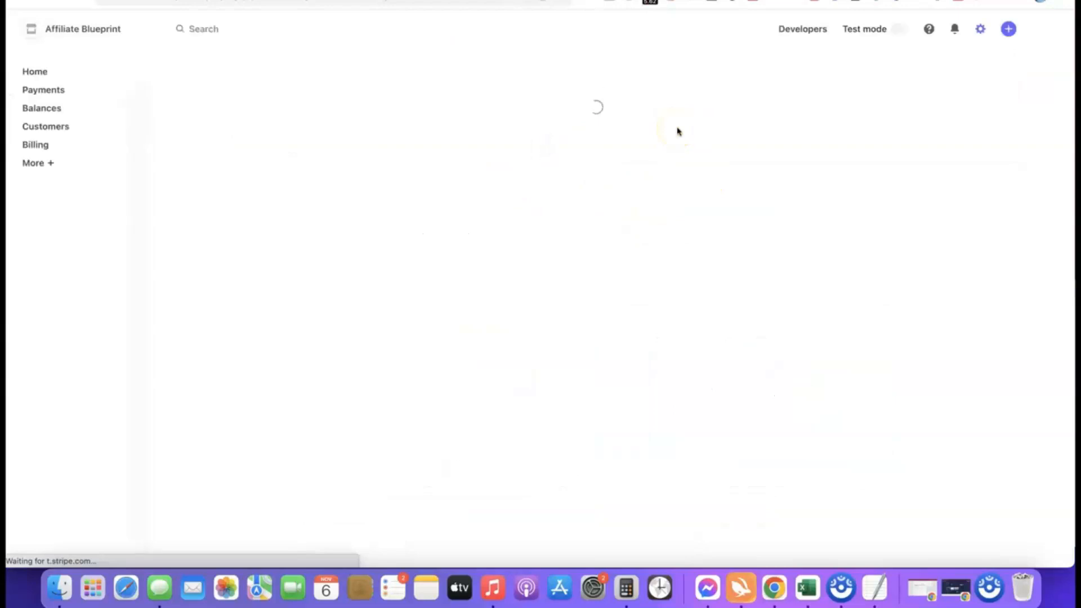
{"action": "scroll", "coordinate": [549, 150], "scroll_direction": "down", "scroll_amount": 2}
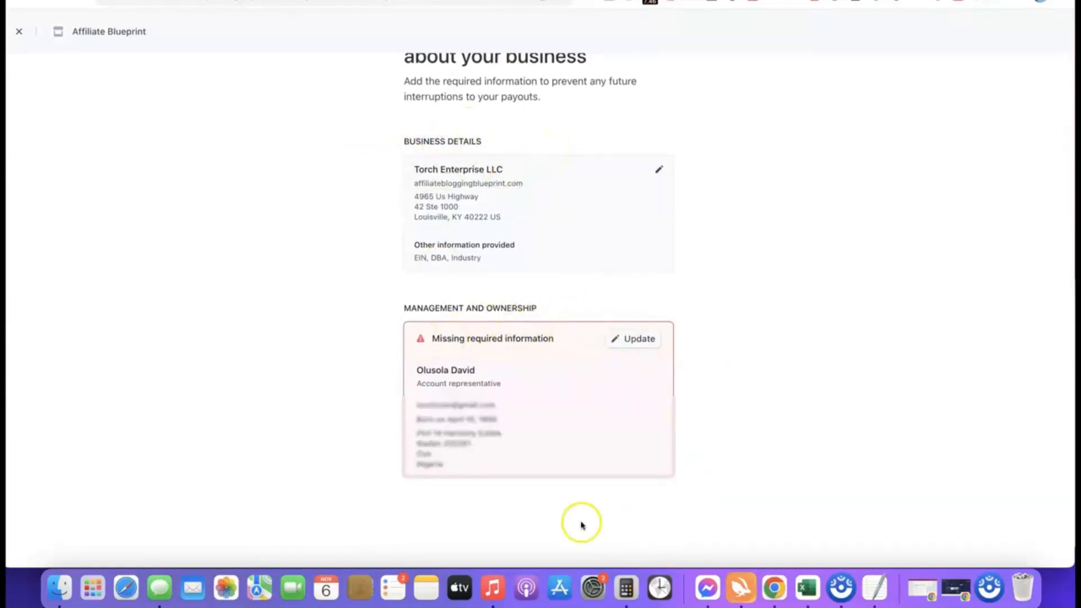
{"action": "scroll", "coordinate": [799, 312], "scroll_direction": "down", "scroll_amount": 1}
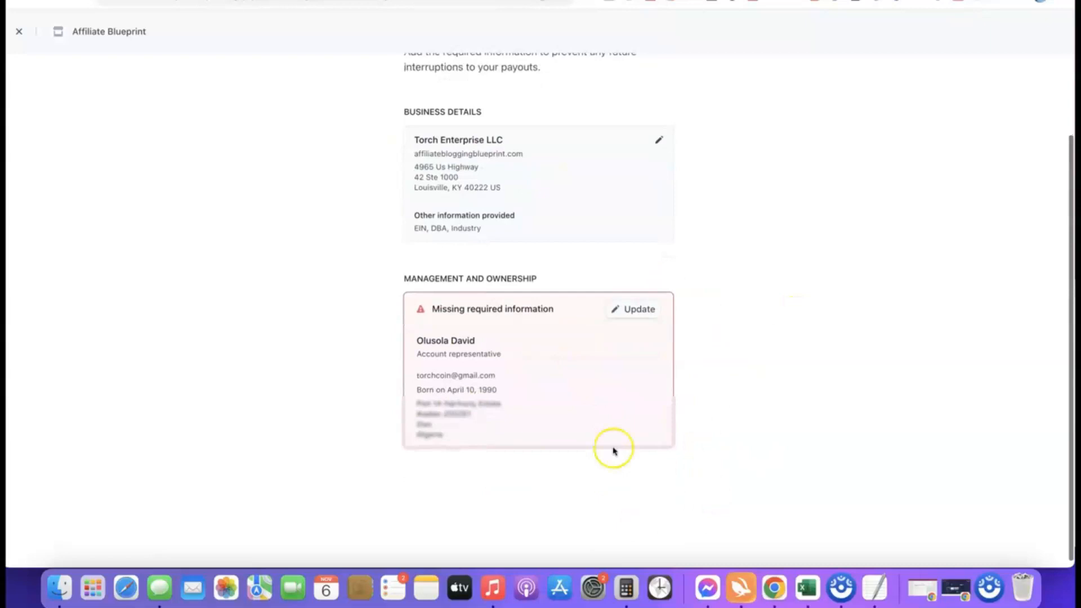
{"action": "left_click", "coordinate": [636, 308]}
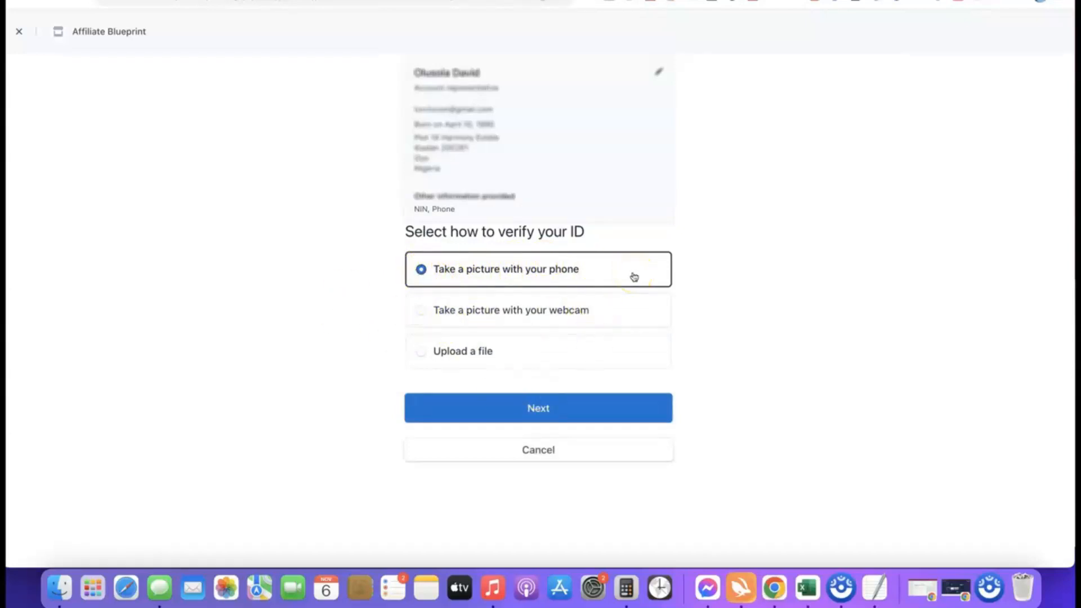
Verify by file upload with Driver's license as the ID type and upload the license front image
{"action": "left_click", "coordinate": [430, 350]}
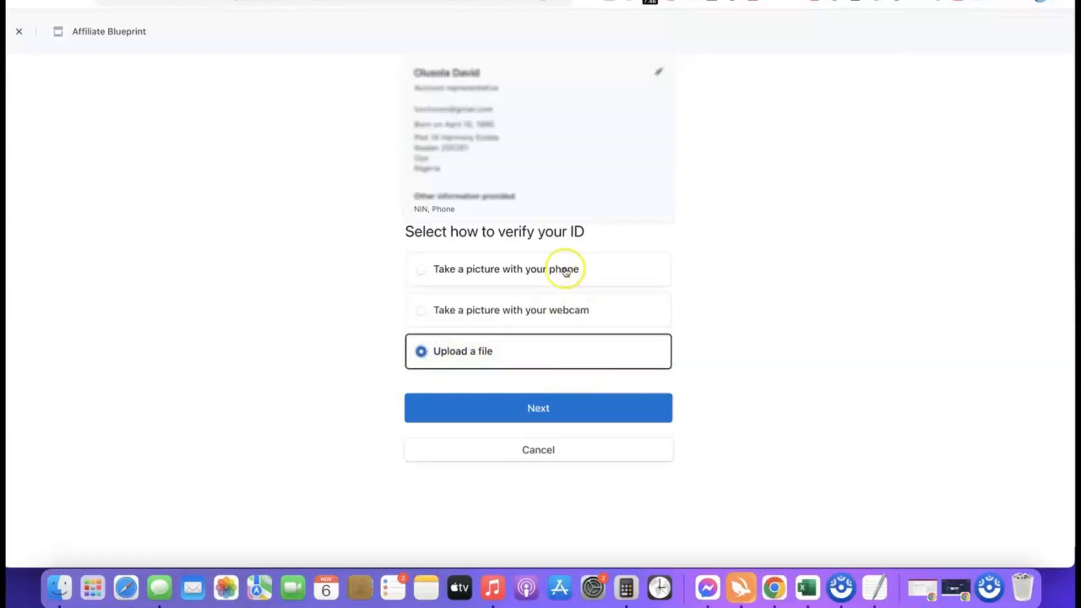
{"action": "left_click", "coordinate": [530, 414]}
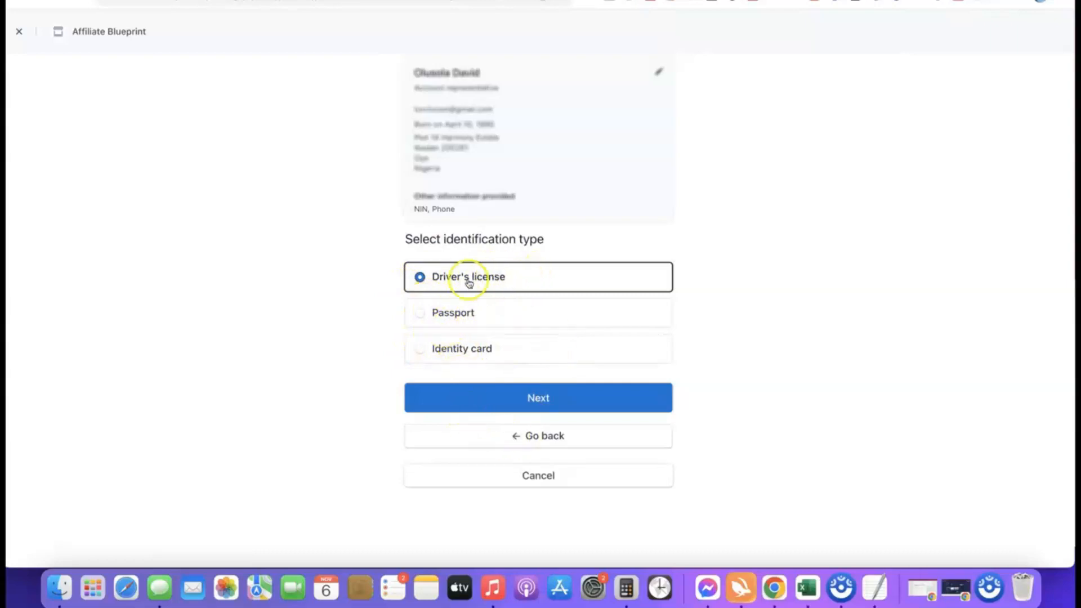
{"action": "left_click", "coordinate": [538, 399]}
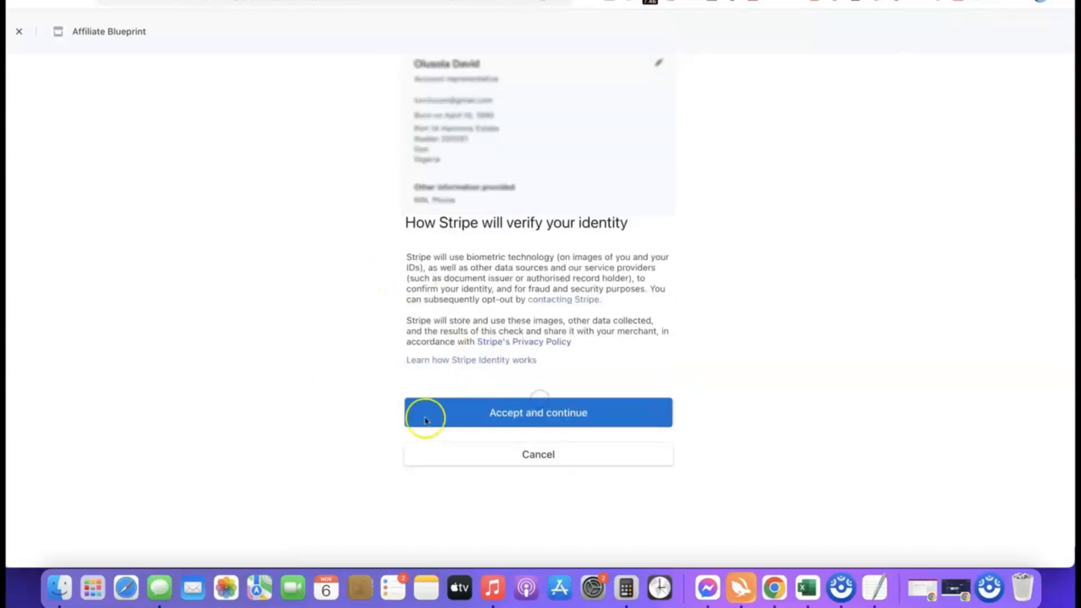
{"action": "left_click", "coordinate": [528, 409]}
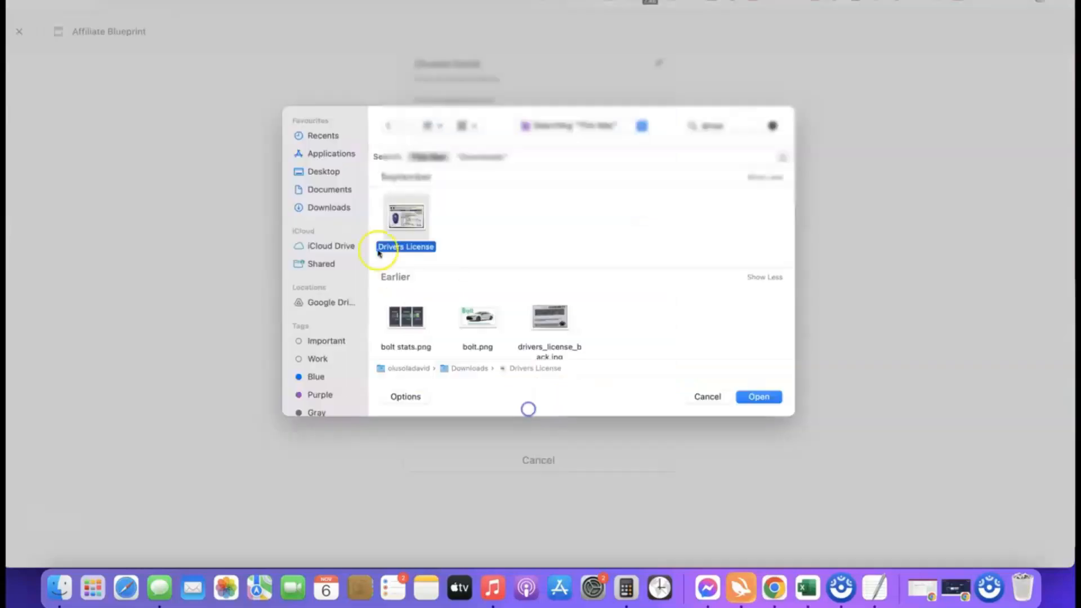
{"action": "left_click", "coordinate": [757, 400]}
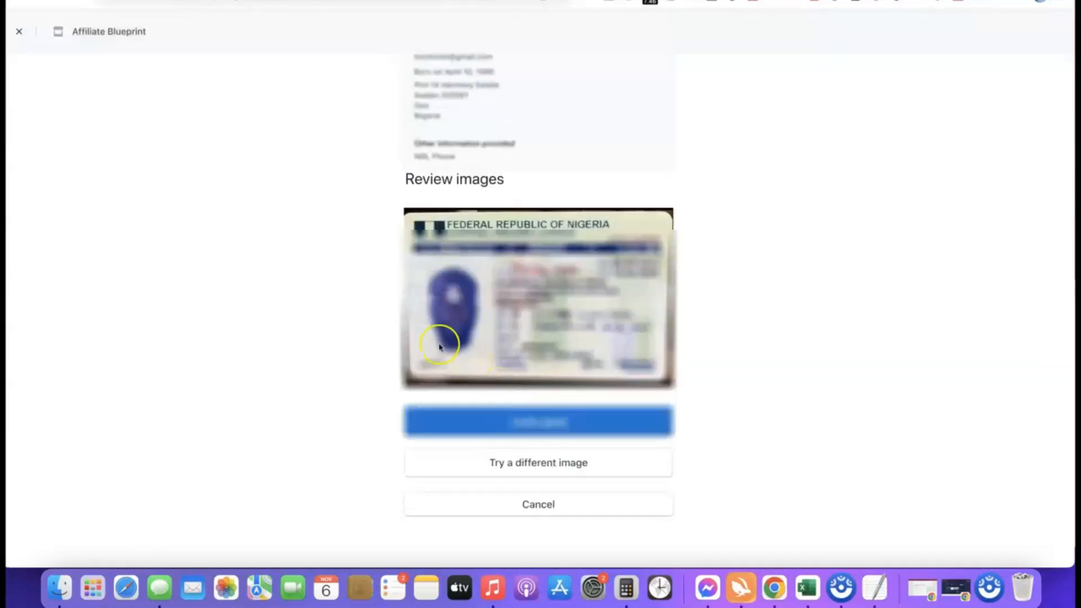
Upload drivers_license_back.jpg as the license back, accept it despite the warning, and return to the dashboard
{"action": "left_click", "coordinate": [543, 424]}
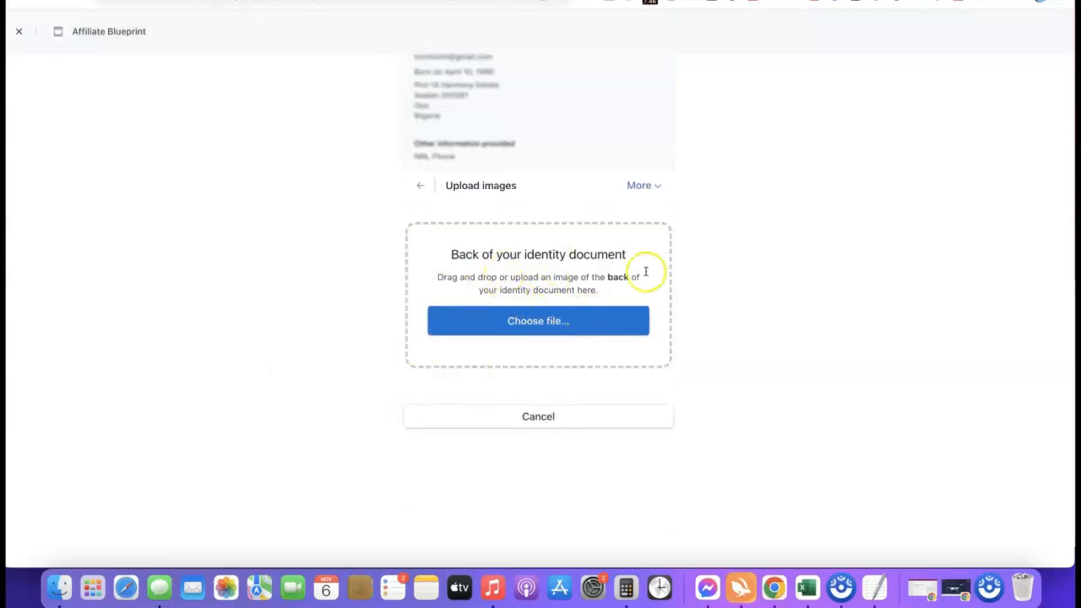
{"action": "left_click", "coordinate": [541, 324]}
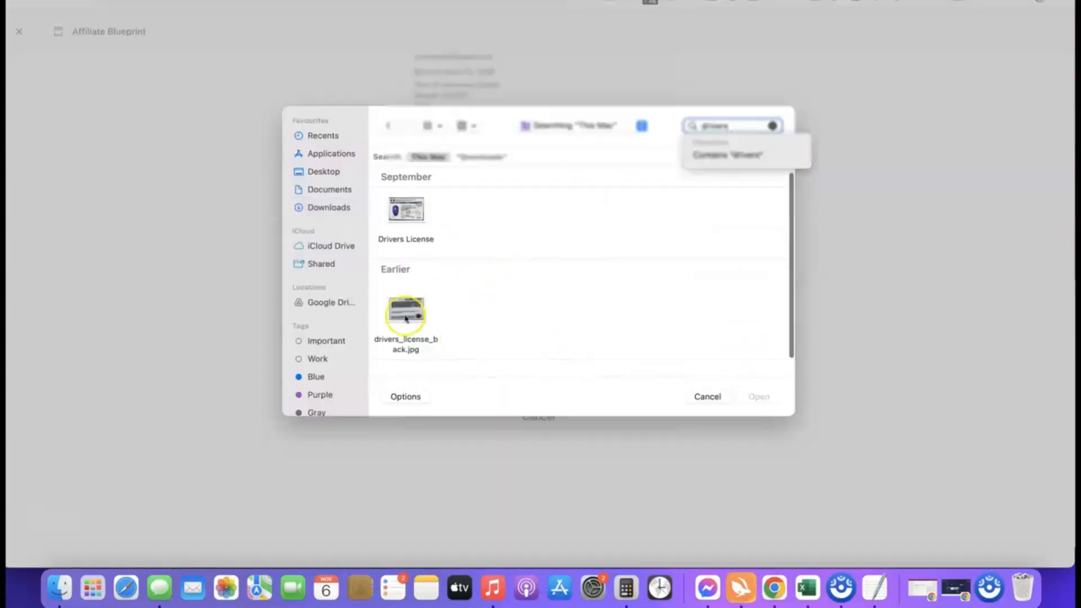
{"action": "left_click", "coordinate": [406, 310]}
{"action": "left_click", "coordinate": [761, 397]}
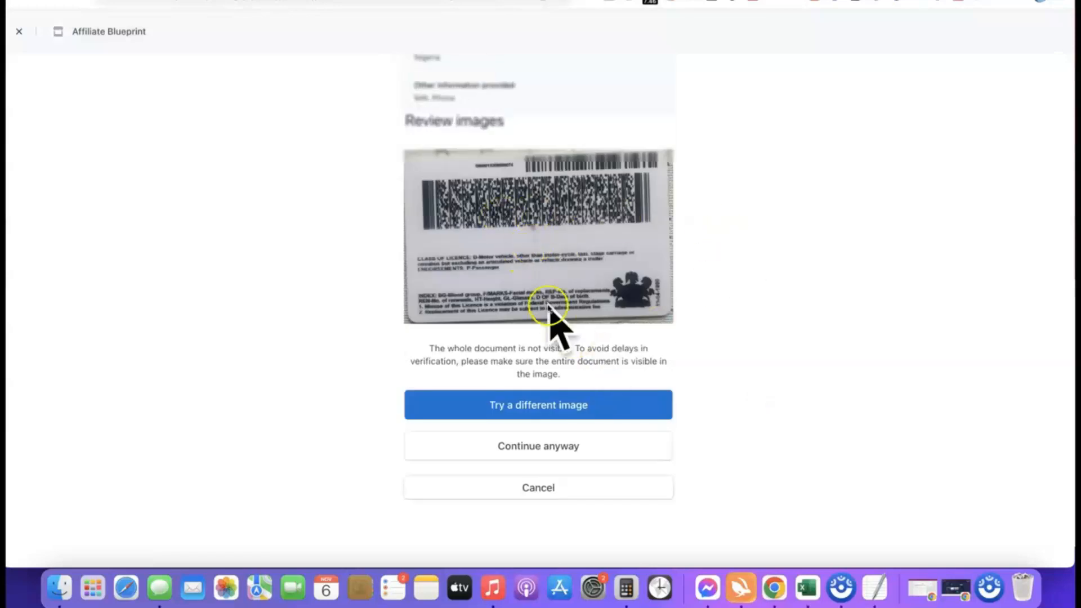
{"action": "left_click", "coordinate": [532, 455]}
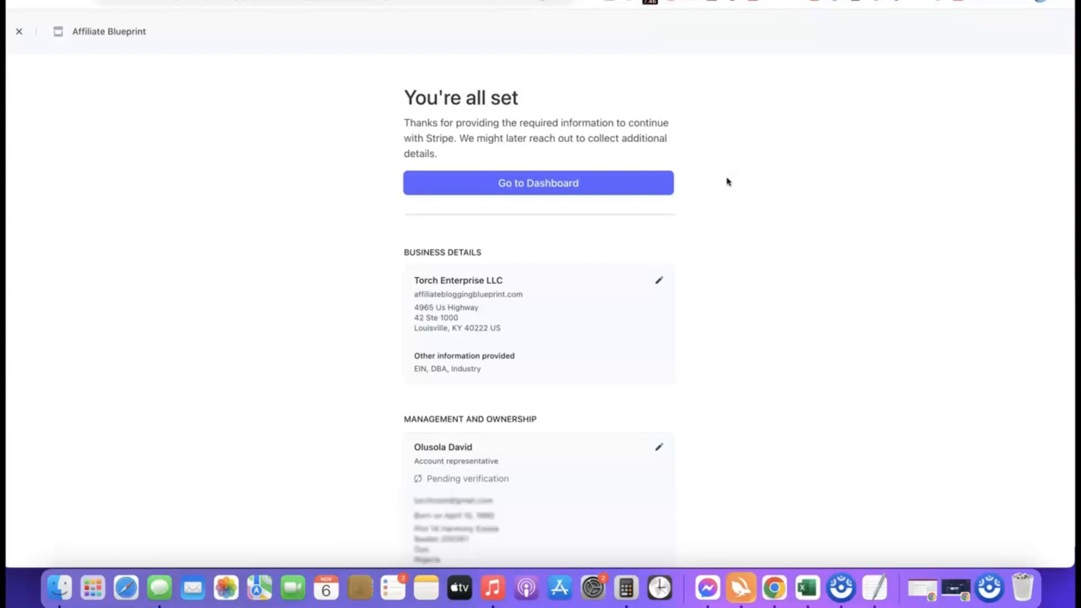
{"action": "left_click", "coordinate": [537, 183]}
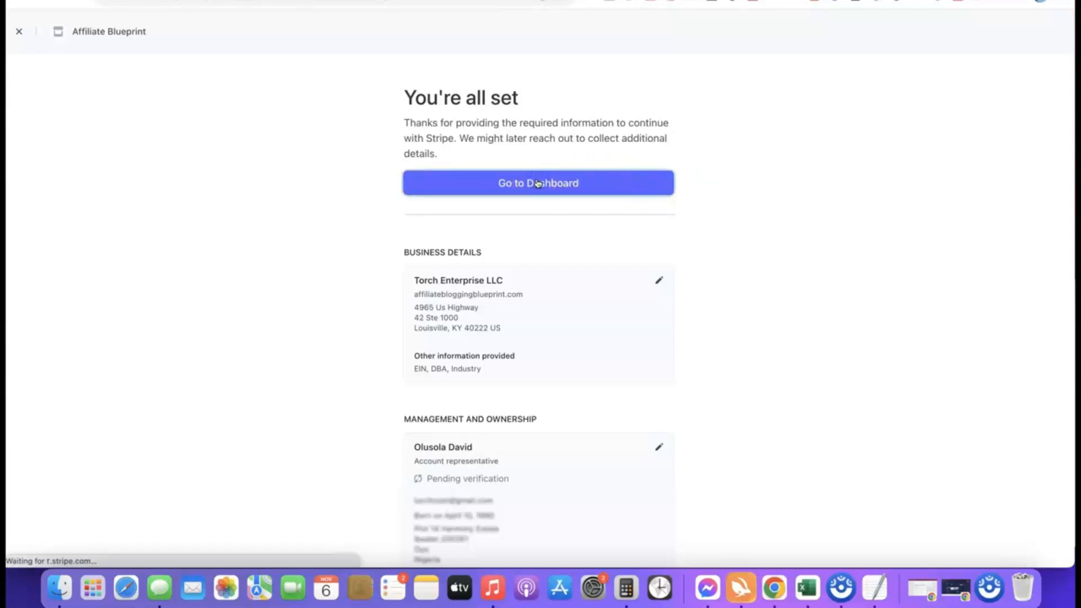